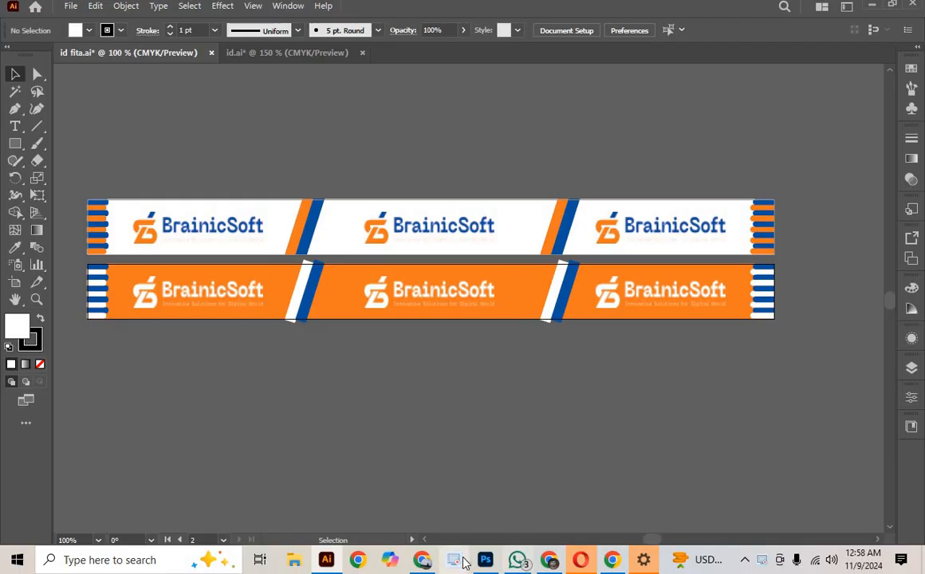
# Step: Switch to Photoshop and view the lanyard mockup along the strap down to the metal clip
pyautogui.click(483, 561)
pyautogui.scroll(3, 553, 310)
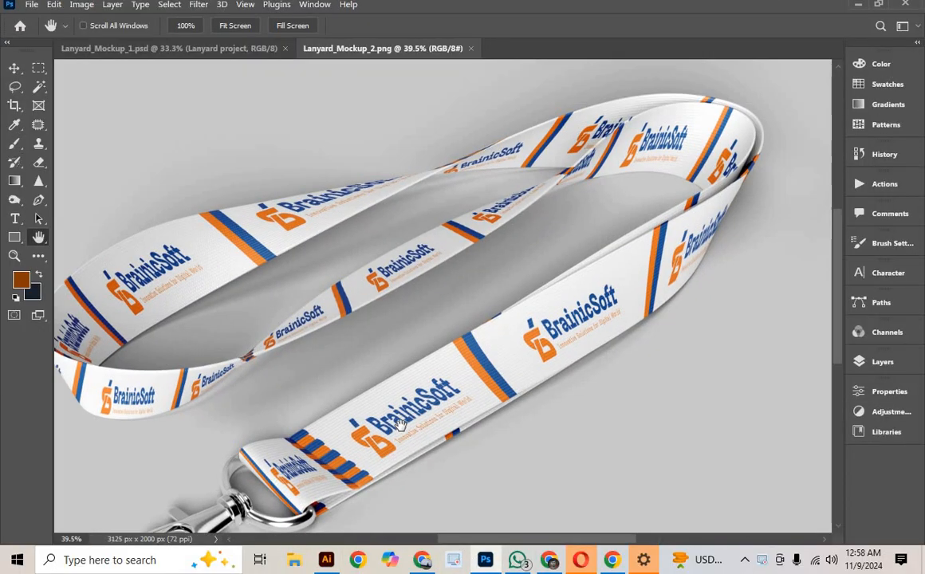
pyautogui.scroll(-2, 553, 310)
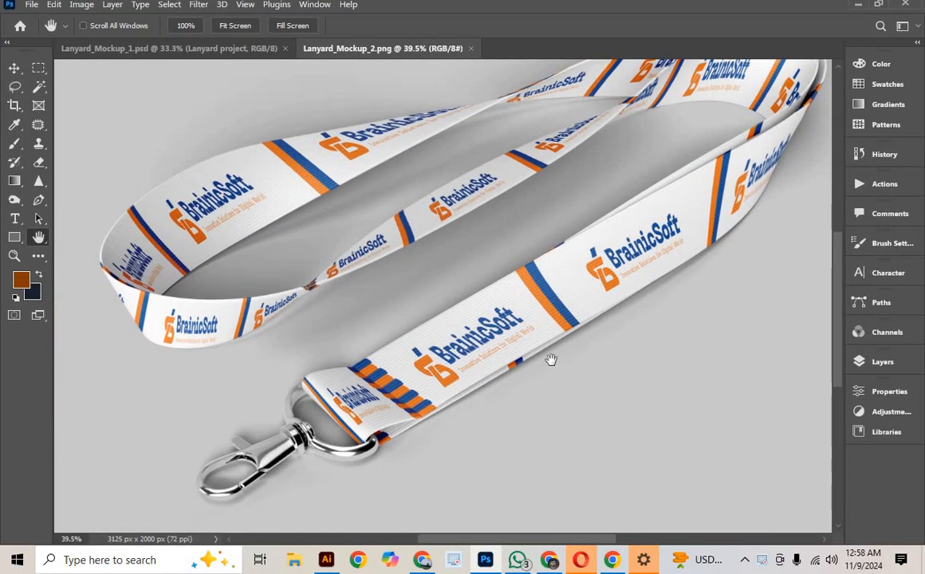
# Step: Switch back to Illustrator and check the front artboard's dimensions in the id.ai card design
pyautogui.click(326, 561)
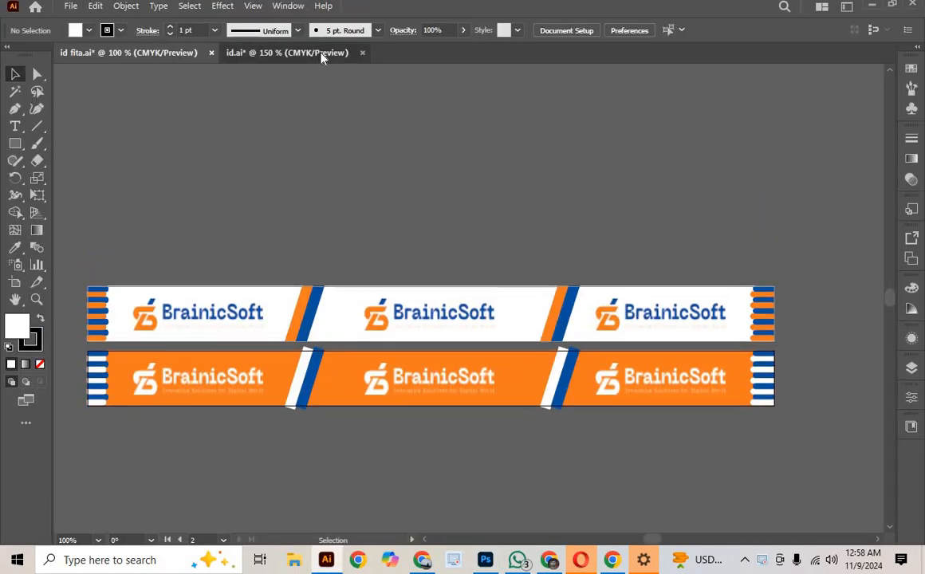
pyautogui.click(322, 53)
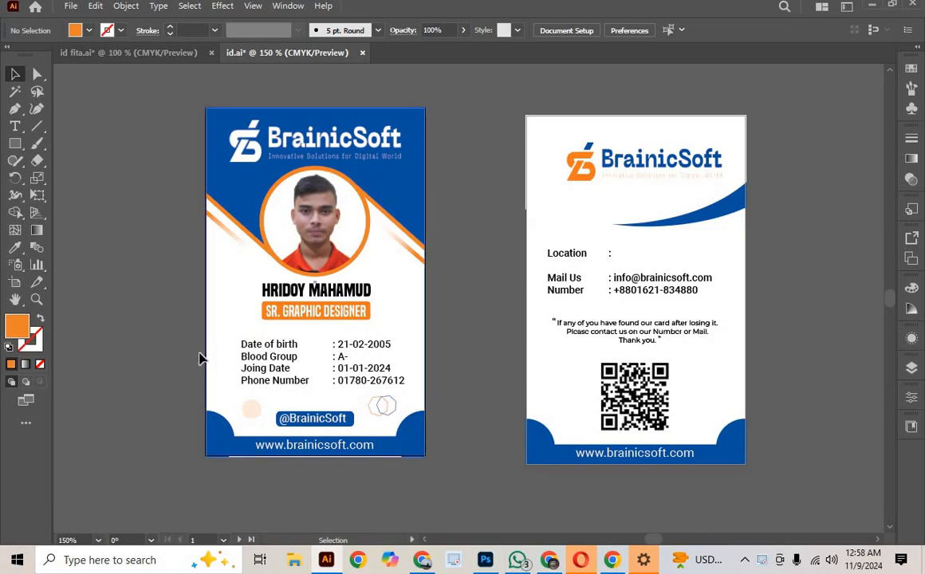
pyautogui.click(14, 283)
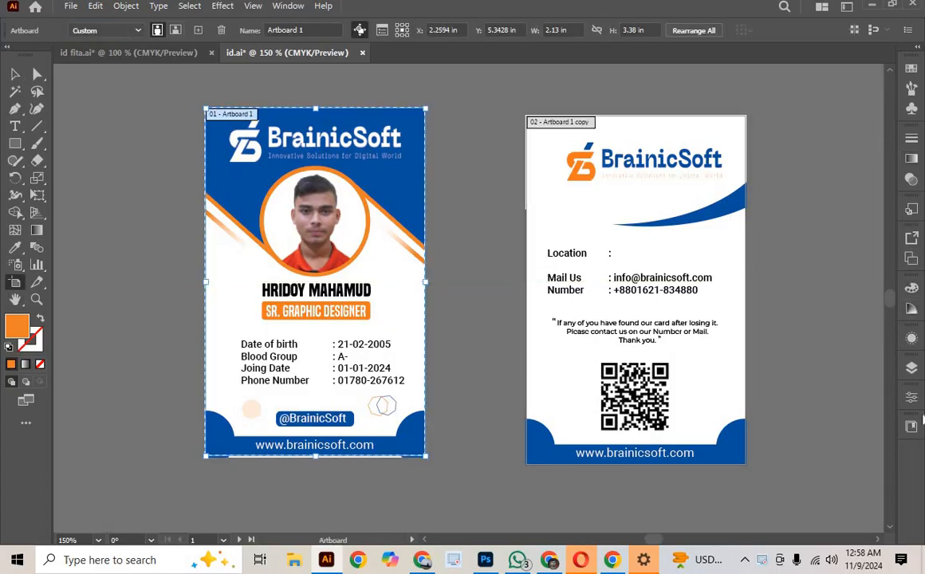
pyautogui.click(912, 399)
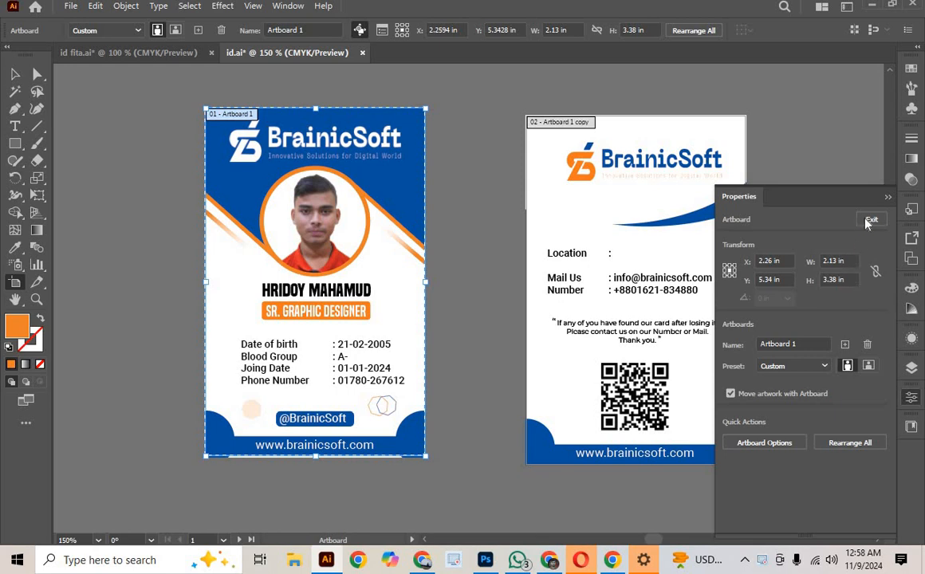
pyautogui.click(888, 197)
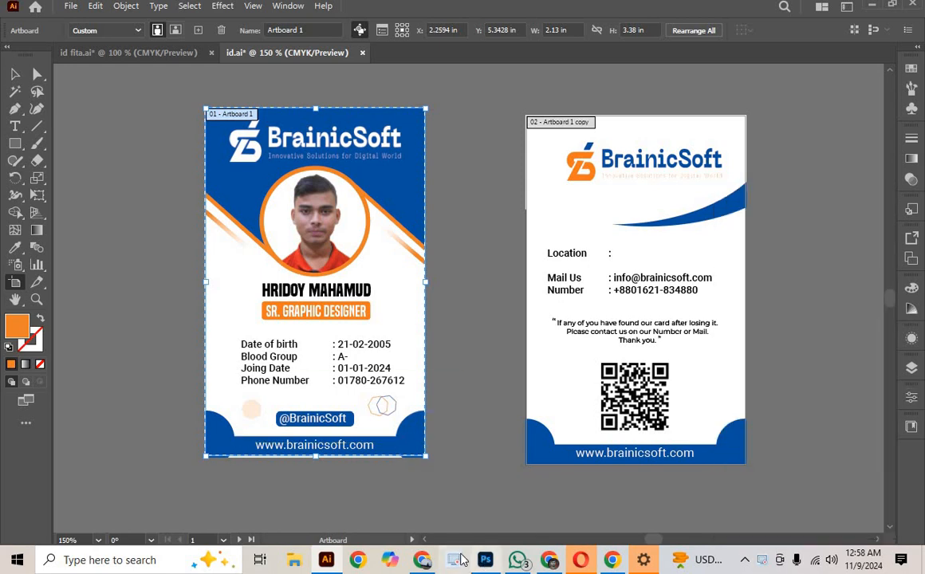
# Step: Switch to Chrome and read the standard office ID card dimensions in the search results
pyautogui.click(421, 560)
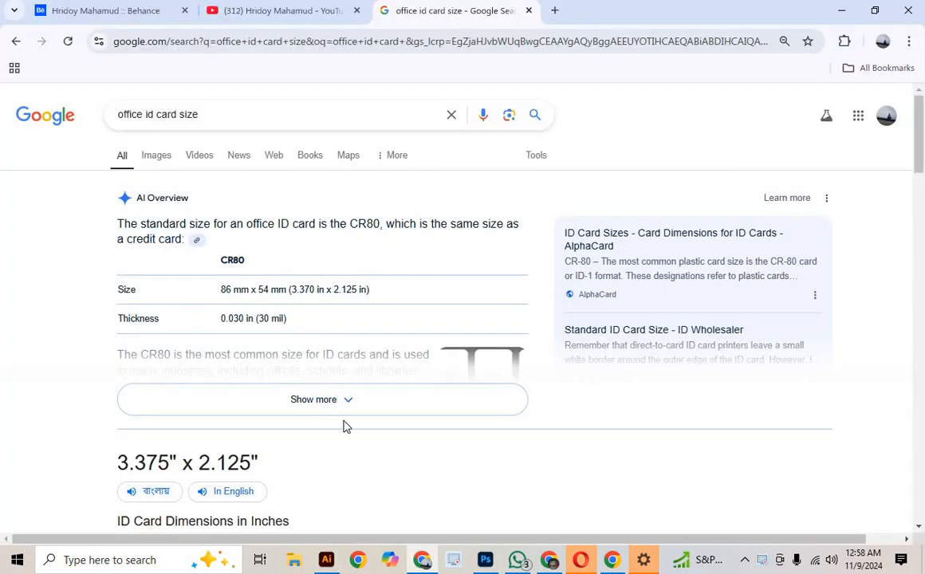
pyautogui.scroll(-1, 347, 427)
pyautogui.scroll(1, 158, 221)
pyautogui.scroll(-2, 175, 340)
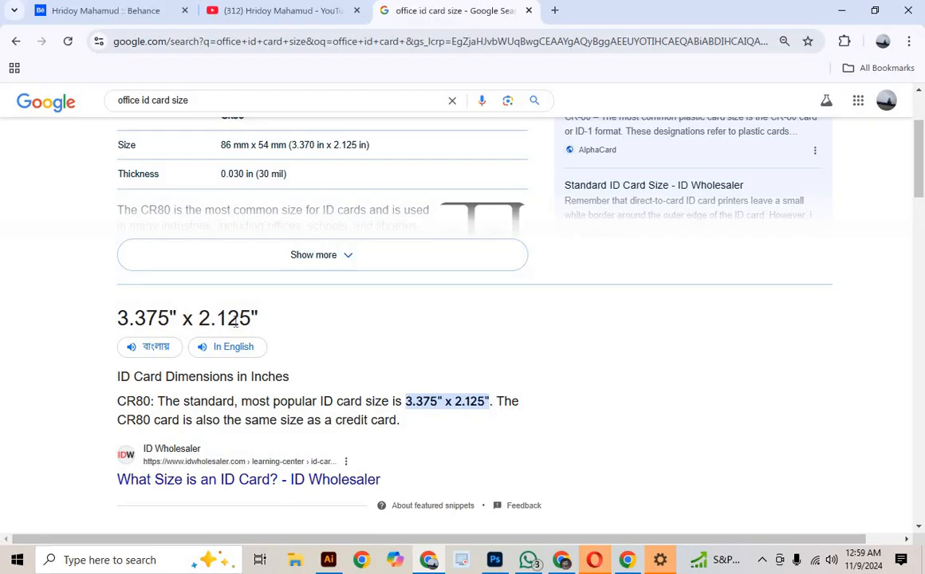
# Step: Return to Illustrator and compare the front card artboard's width and height with the standard card size
pyautogui.click(328, 560)
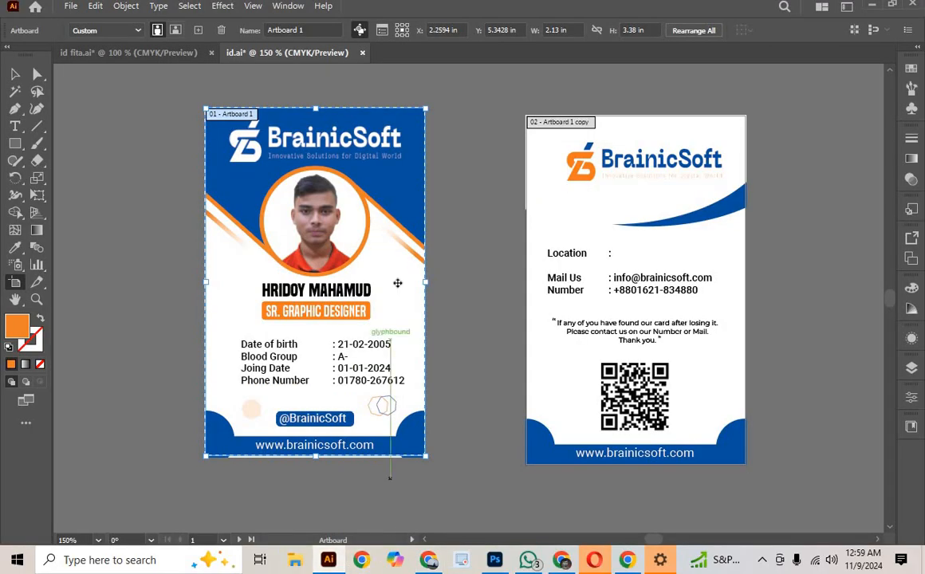
pyautogui.click(911, 396)
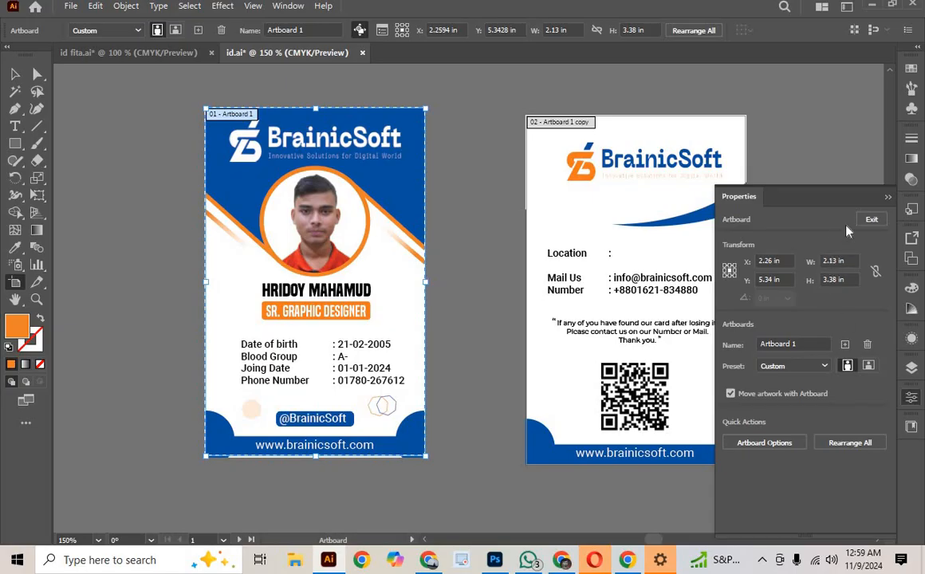
pyautogui.click(886, 198)
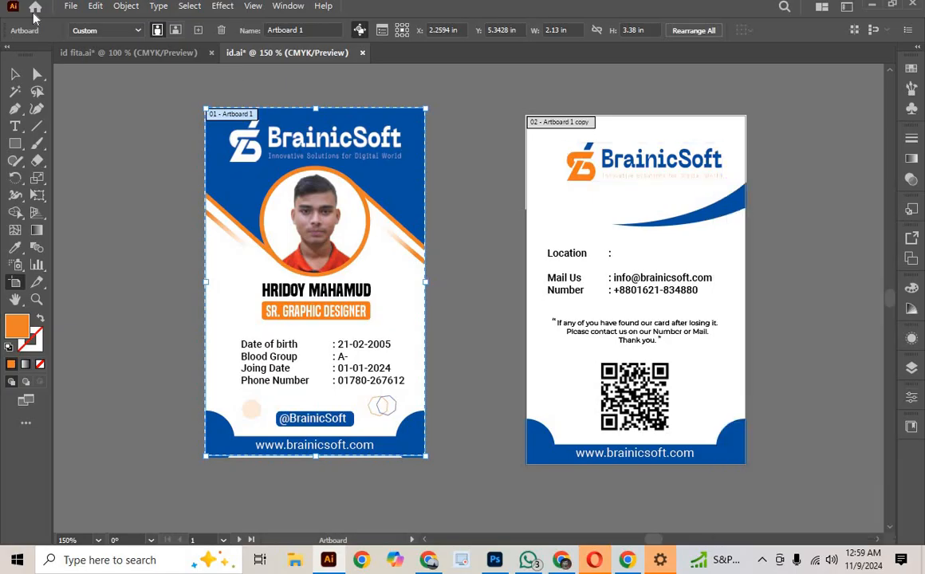
# Step: Start a new document with a width of 3.375 in and a height of 2.125 in, rechecking the size in Chrome
pyautogui.click(71, 6)
pyautogui.click(90, 22)
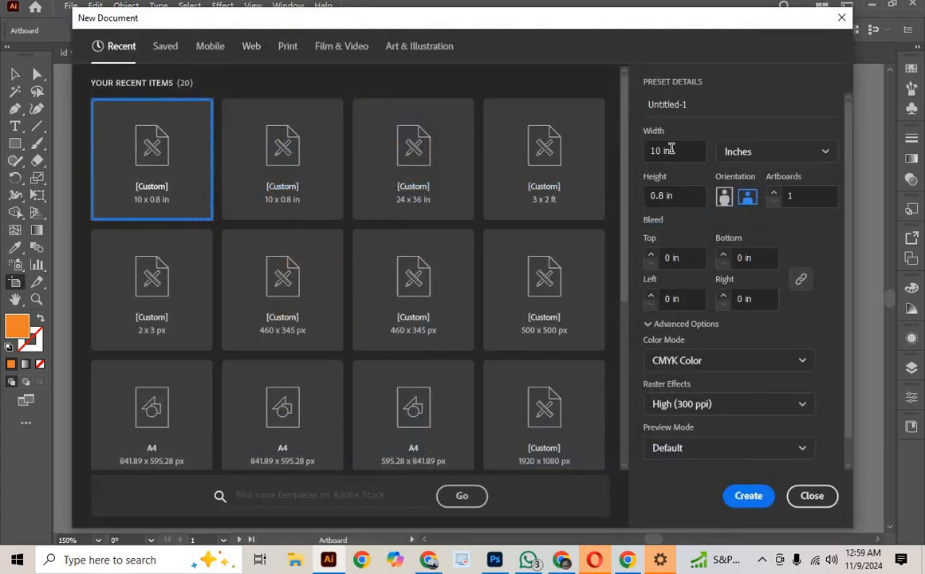
pyautogui.doubleClick(672, 149)
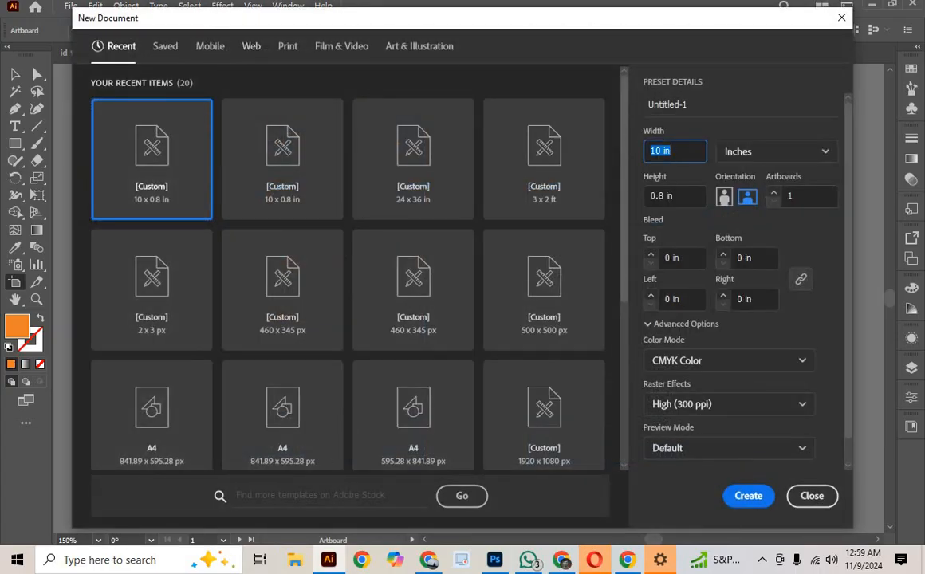
pyautogui.write('3.375')
pyautogui.press('Tab')
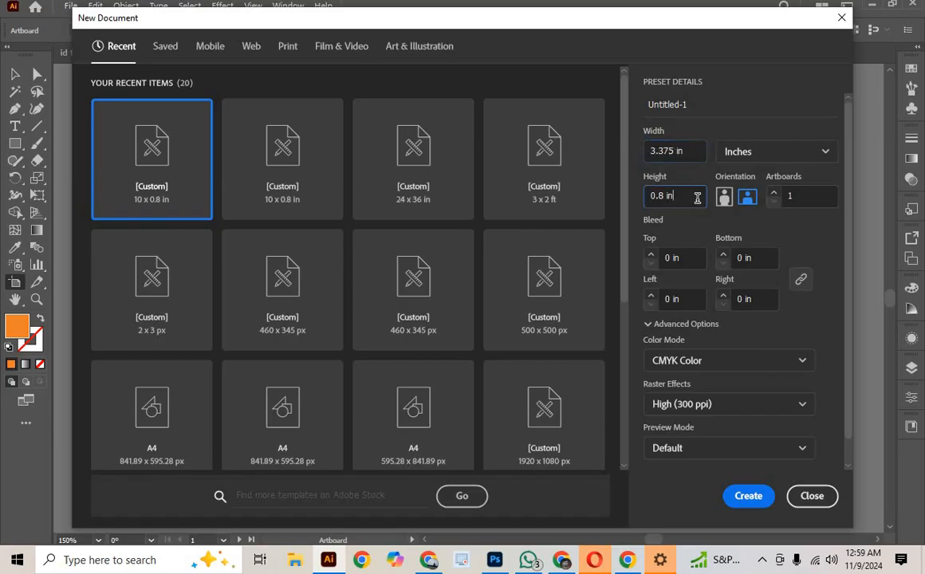
pyautogui.write('2.')
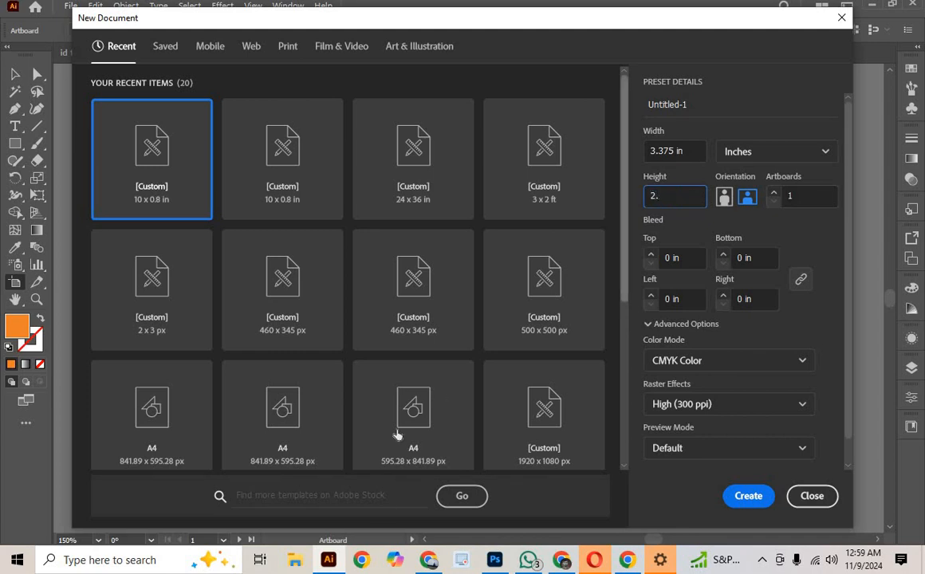
pyautogui.write('1')
pyautogui.click(431, 559)
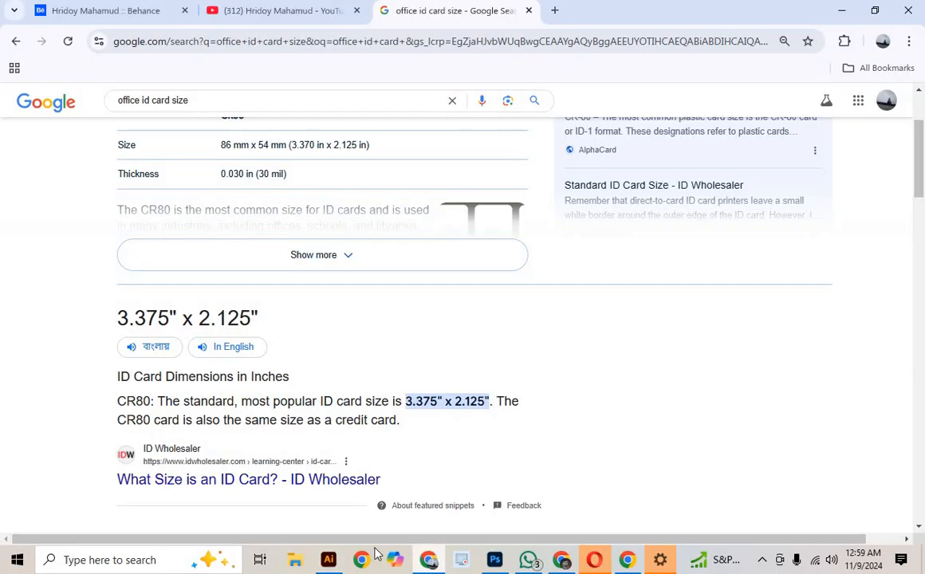
pyautogui.click(329, 560)
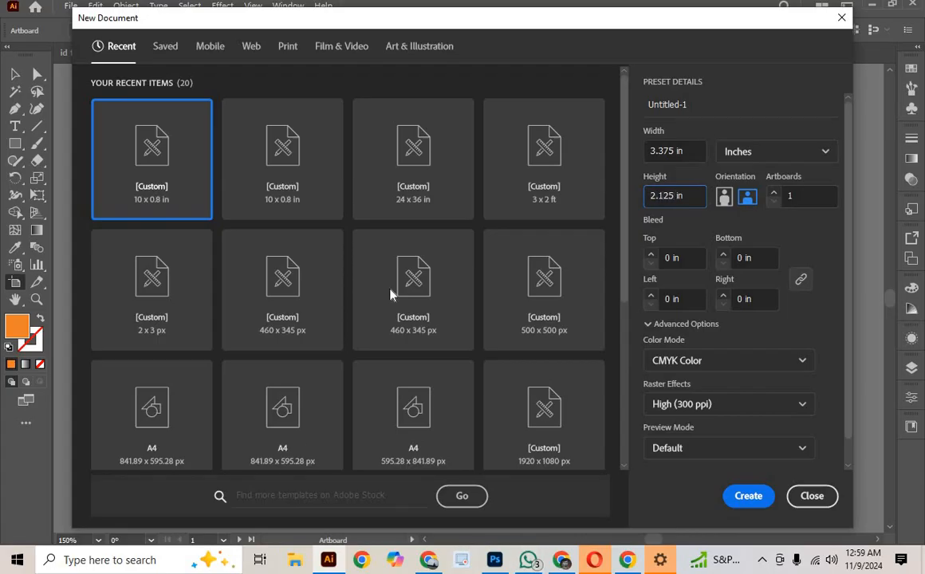
# Step: Set the bleed to 0.125 in on all four sides and create the landscape document
pyautogui.click(651, 254)
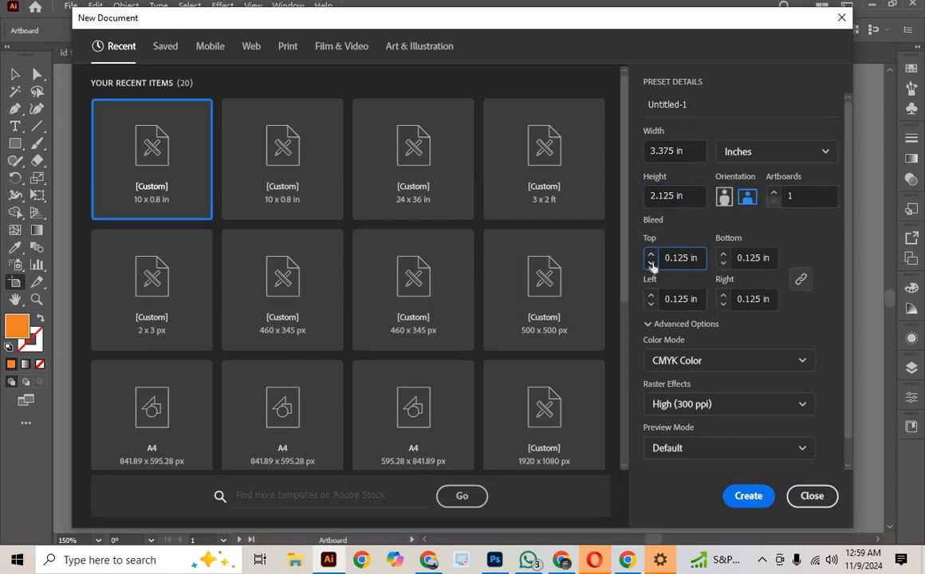
pyautogui.click(650, 263)
pyautogui.click(650, 254)
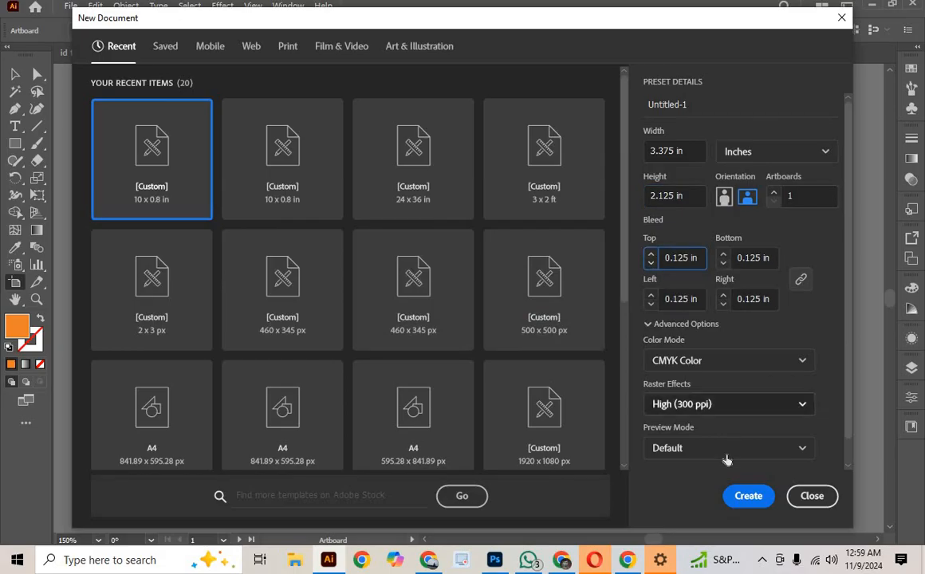
pyautogui.click(748, 496)
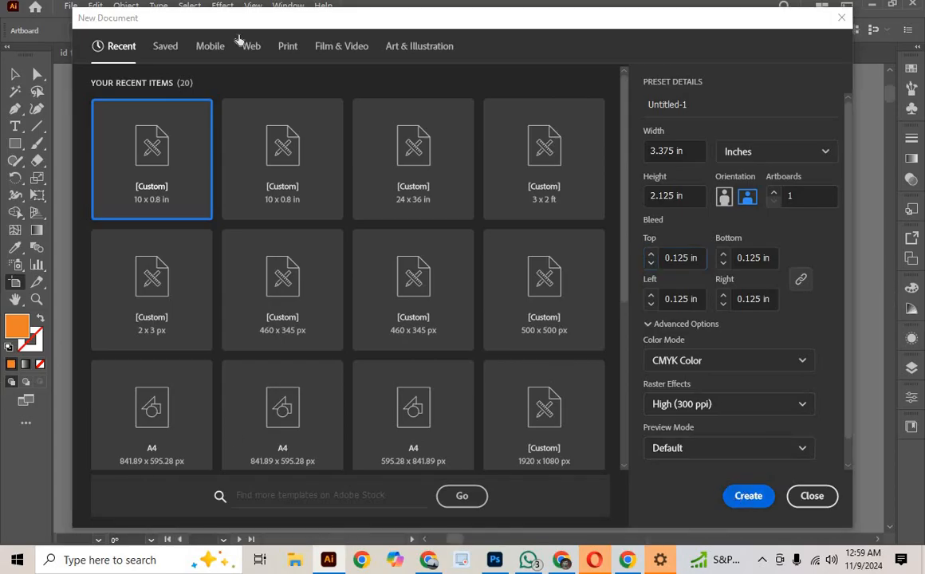
pyautogui.scroll(4, 366, 207)
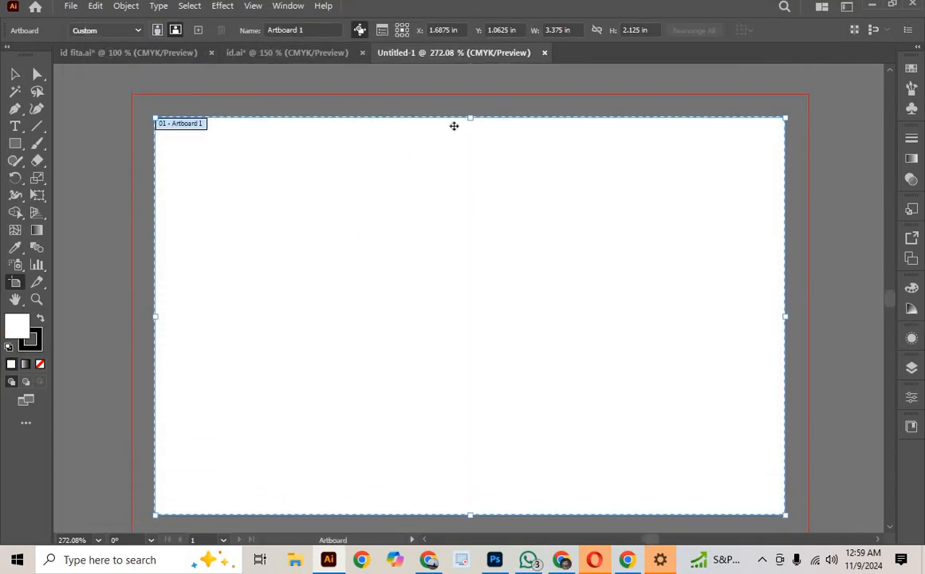
# Step: Close the blank landscape document and set up a new one in portrait orientation, 2.125 in wide and 3.375 in high
pyautogui.click(544, 53)
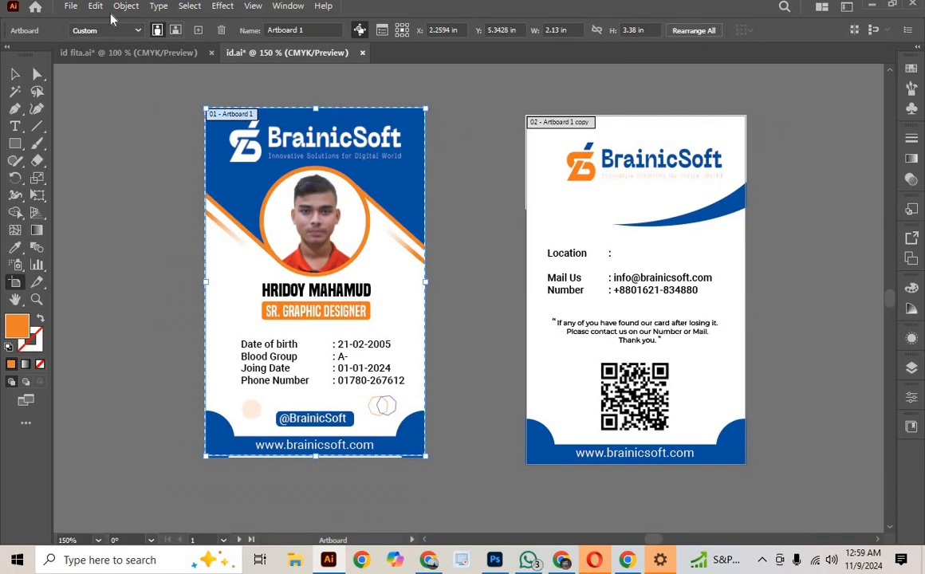
pyautogui.click(69, 6)
pyautogui.click(89, 23)
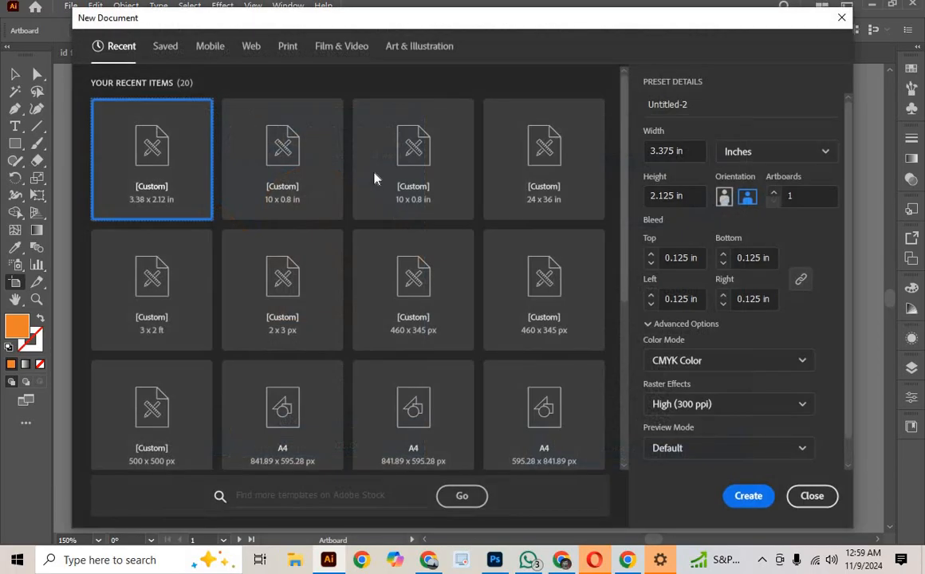
pyautogui.click(724, 196)
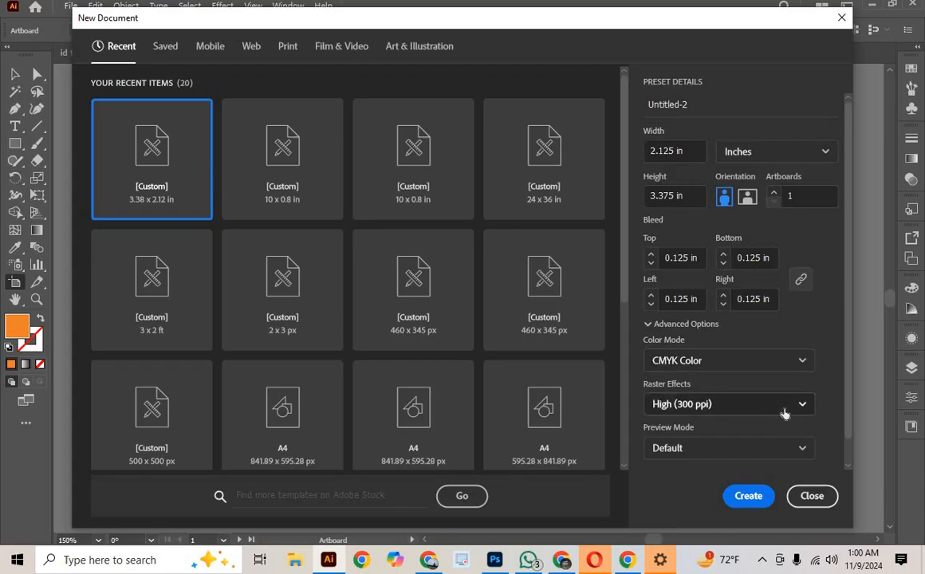
pyautogui.scroll(-1, 698, 452)
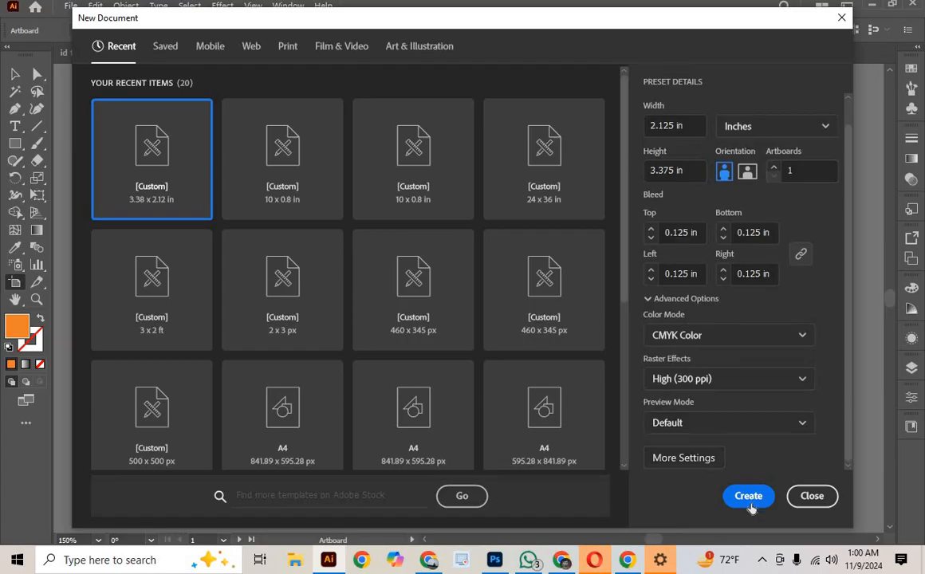
pyautogui.scroll(1, 660, 248)
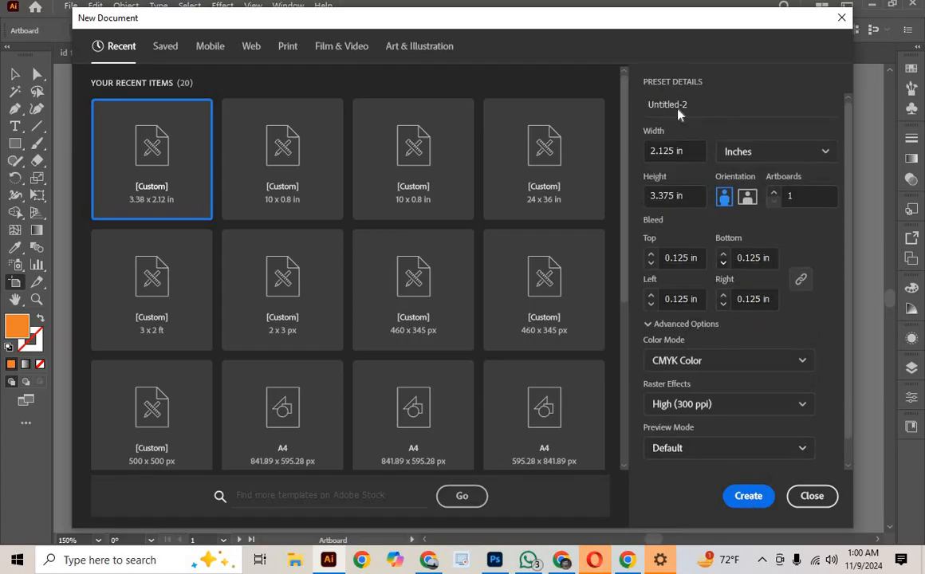
# Step: Name the new document "ID card" and create it
pyautogui.doubleClick(683, 105)
pyautogui.write('2')
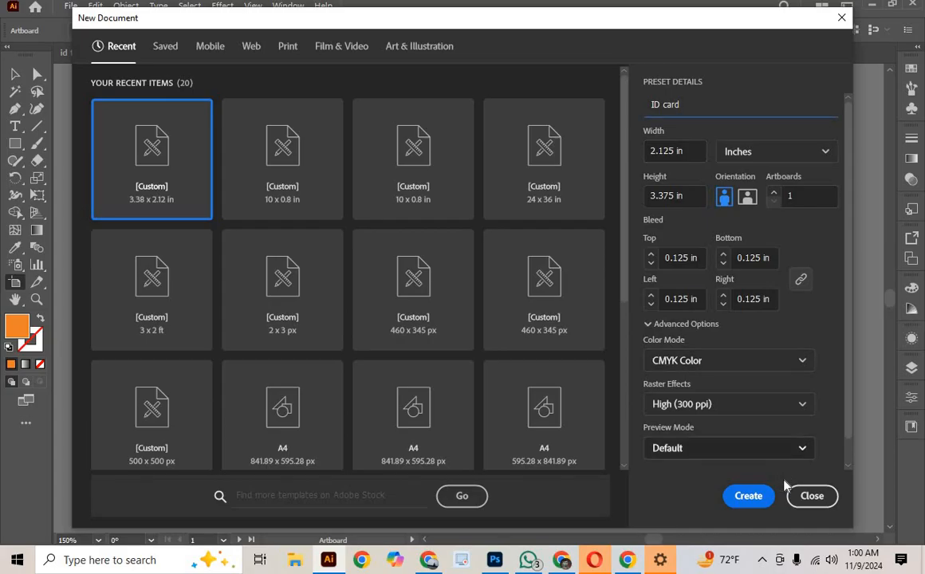
pyautogui.click(753, 497)
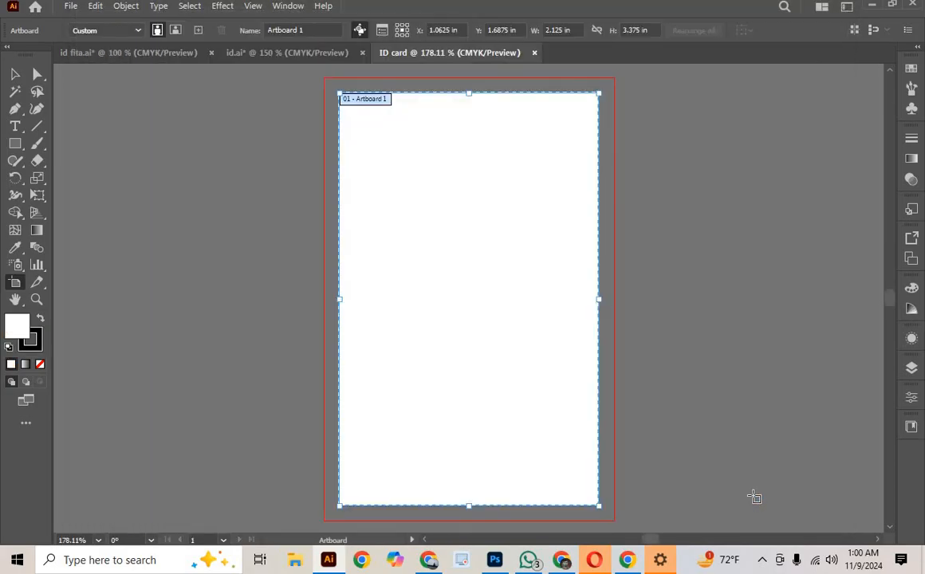
# Step: Duplicate the blank artboard to the right of the original, leaving a gap of about 0.5 in between them
pyautogui.moveTo(511, 393); pyautogui.dragTo(269, 388)
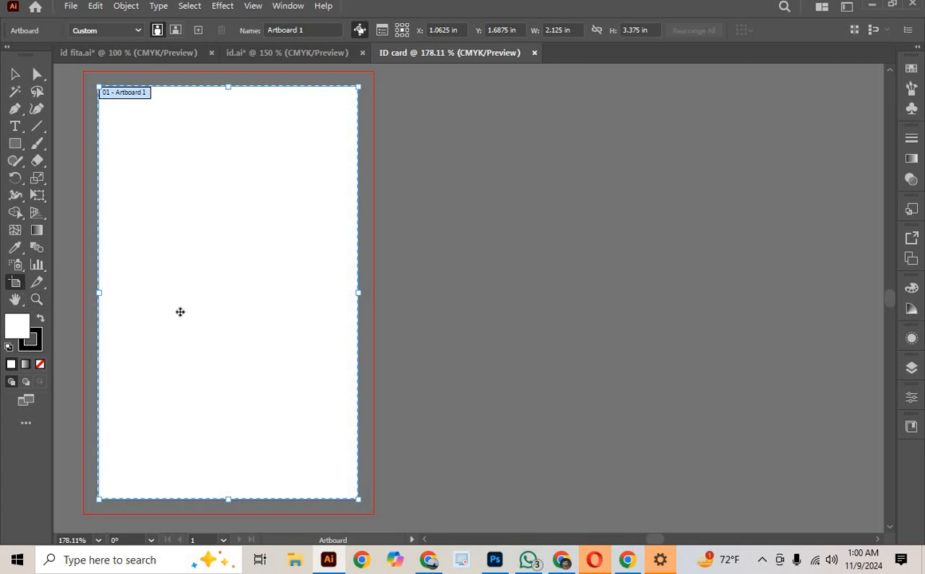
pyautogui.moveTo(253, 311); pyautogui.dragTo(570, 305)
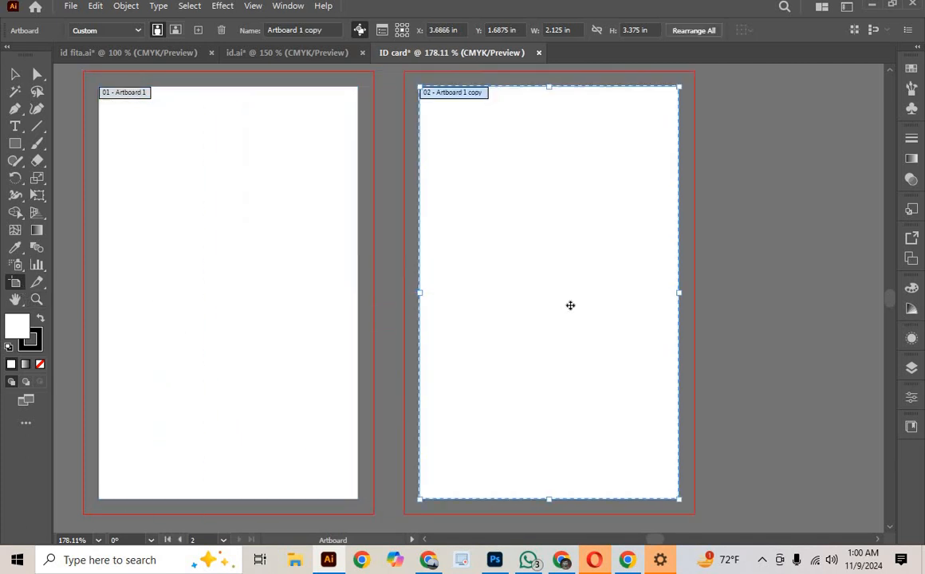
pyautogui.click(15, 74)
pyautogui.click(234, 150)
pyautogui.hotkey('ctrl', '-')
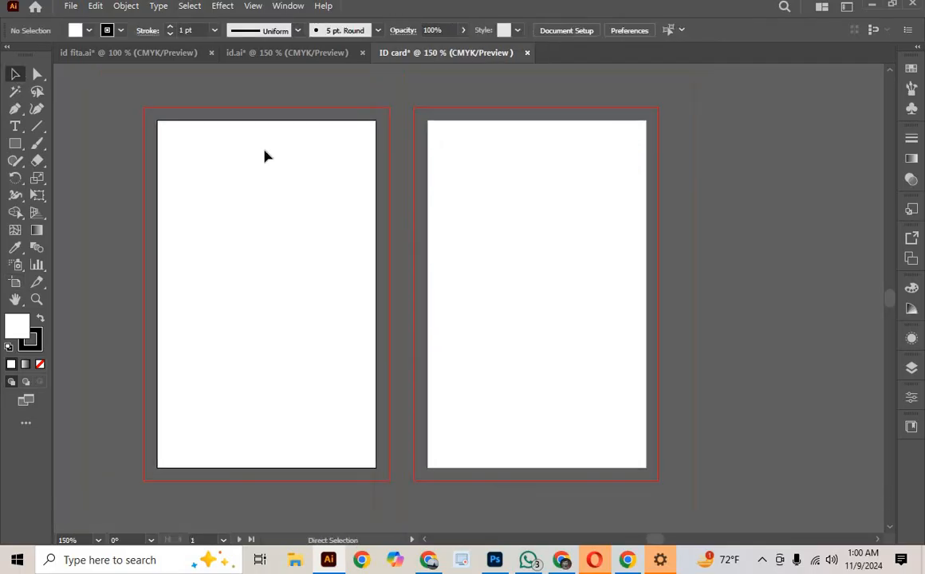
pyautogui.moveTo(596, 255); pyautogui.dragTo(671, 270)
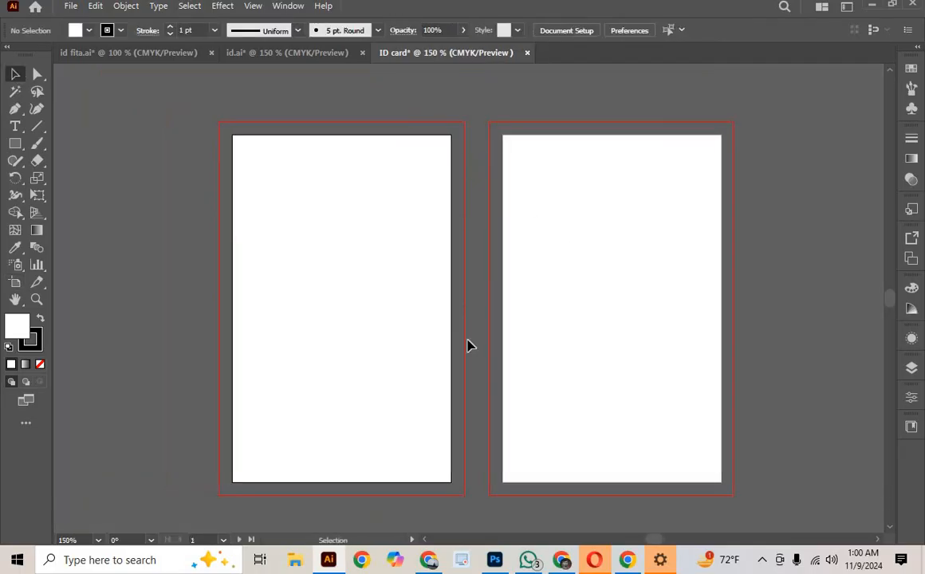
pyautogui.moveTo(399, 323); pyautogui.dragTo(381, 310)
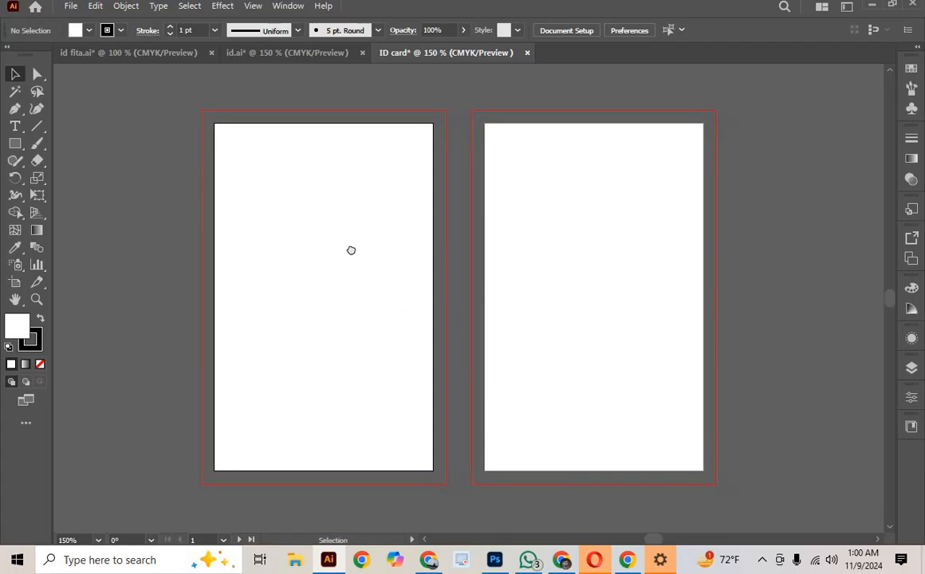
# Step: Draw a full-width rectangle over the upper part of the first artboard and swap its colours to a black fill with white outline
pyautogui.click(130, 54)
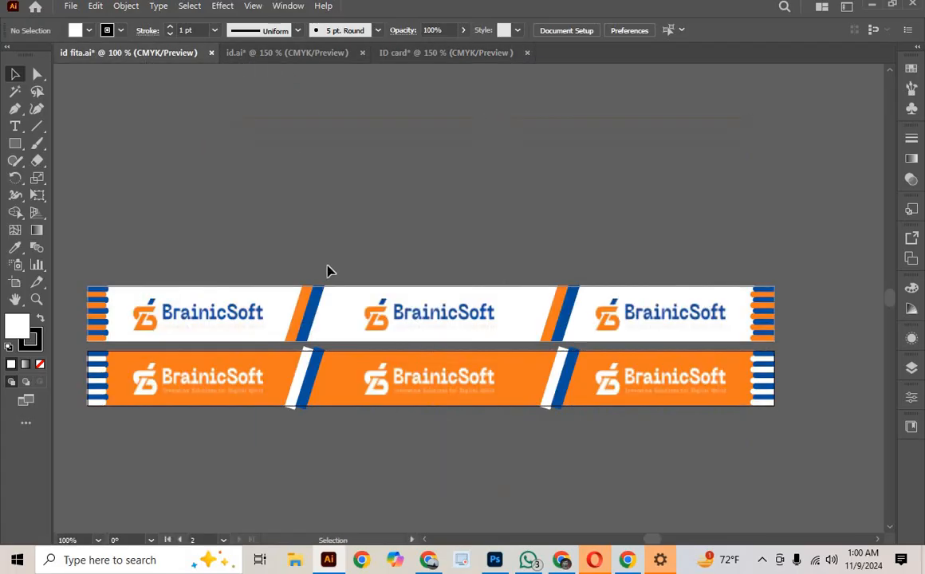
pyautogui.click(287, 53)
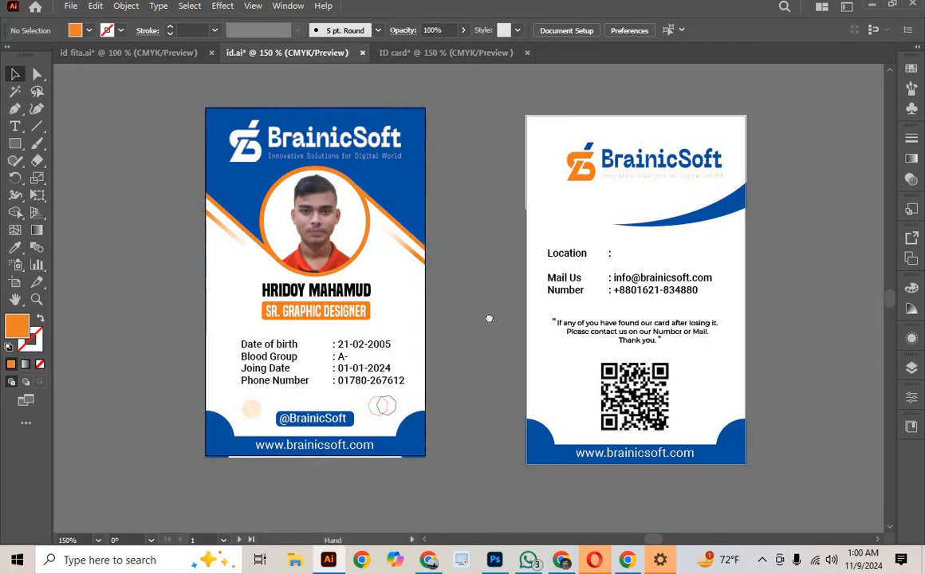
pyautogui.moveTo(489, 318); pyautogui.dragTo(500, 349)
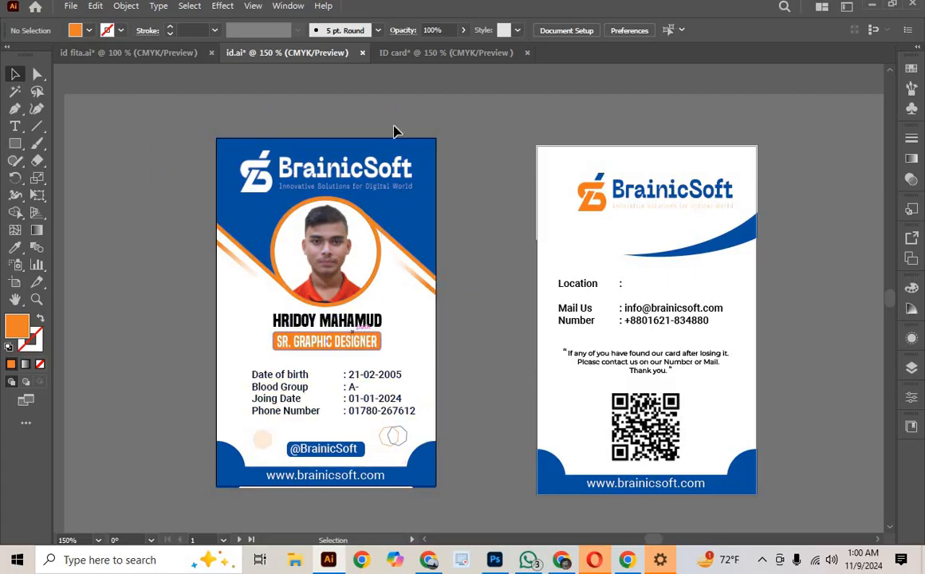
pyautogui.click(439, 52)
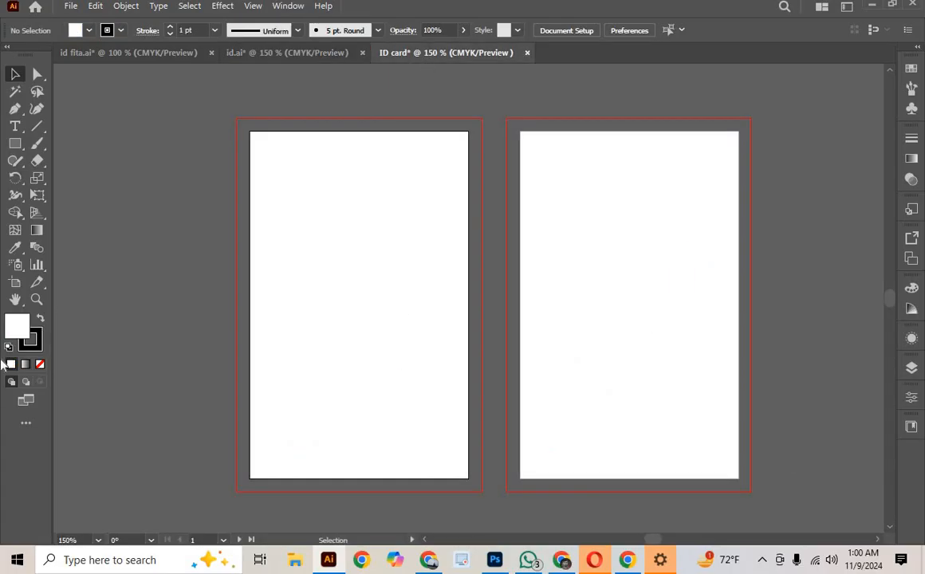
pyautogui.click(14, 145)
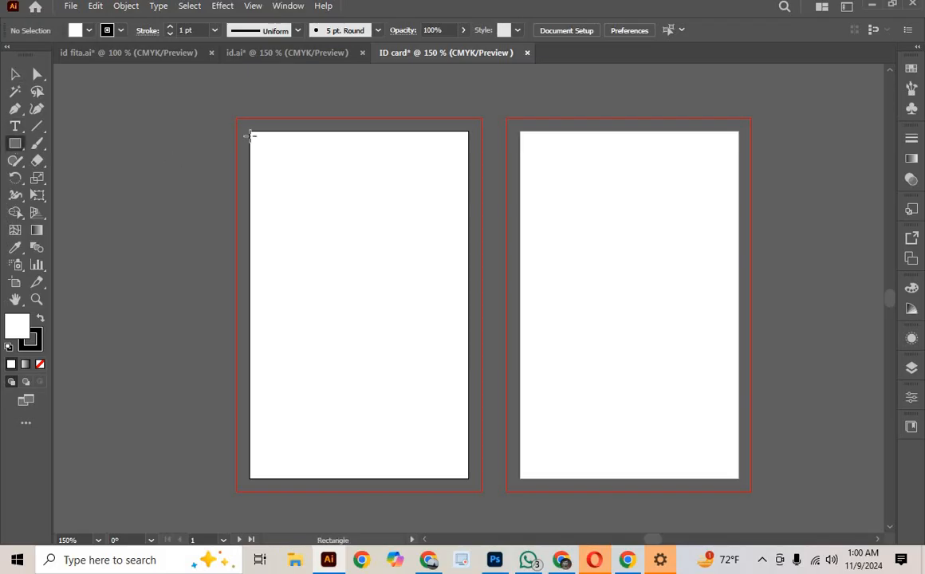
pyautogui.moveTo(250, 131)
pyautogui.mouseDown()
pyautogui.moveTo(350, 232)
pyautogui.moveTo(468, 275)
pyautogui.mouseUp()
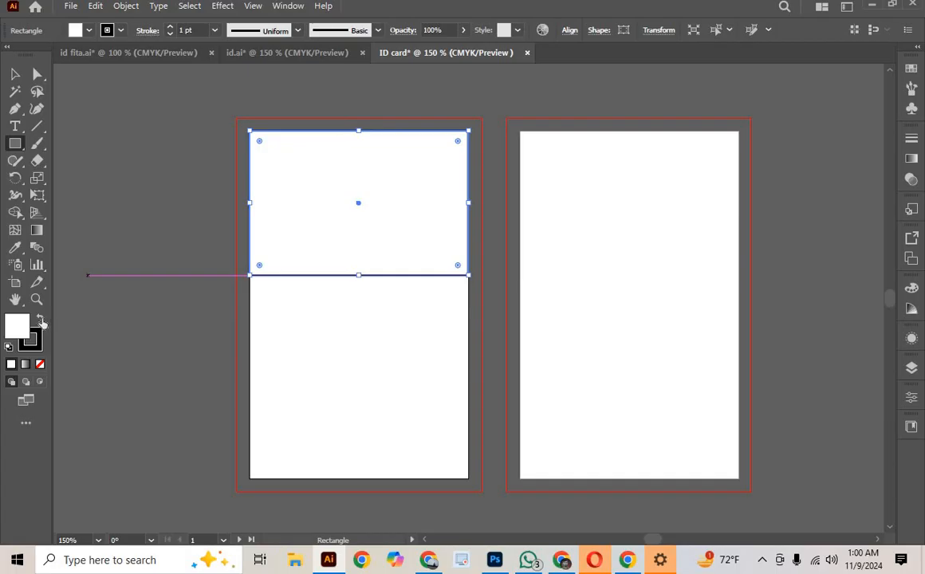
pyautogui.click(41, 319)
pyautogui.click(14, 73)
pyautogui.click(227, 209)
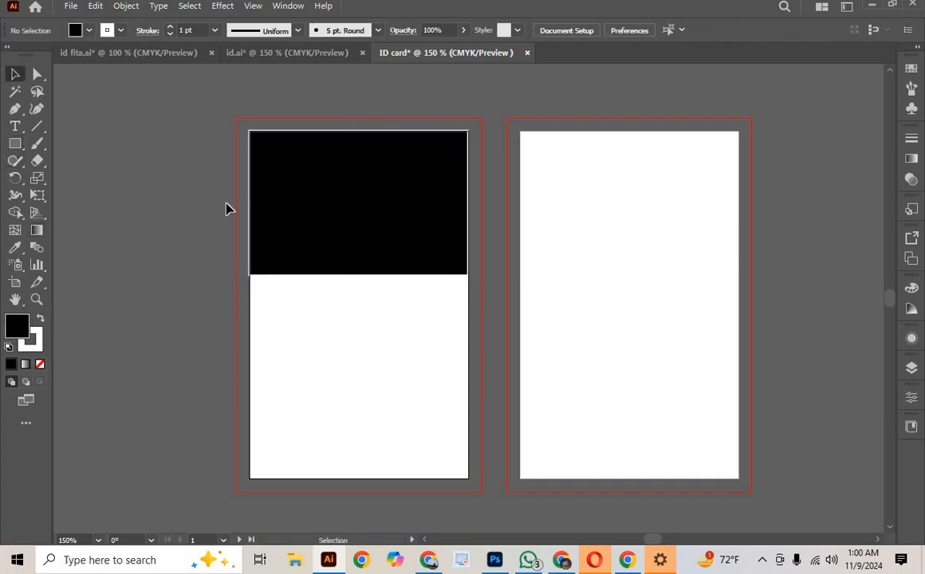
# Step: Duplicate the black rectangle lower on the first artboard, flatten the copy into a thin full-width strip, and align it to the artboard's bottom edge
pyautogui.moveTo(377, 237); pyautogui.dragTo(378, 454)
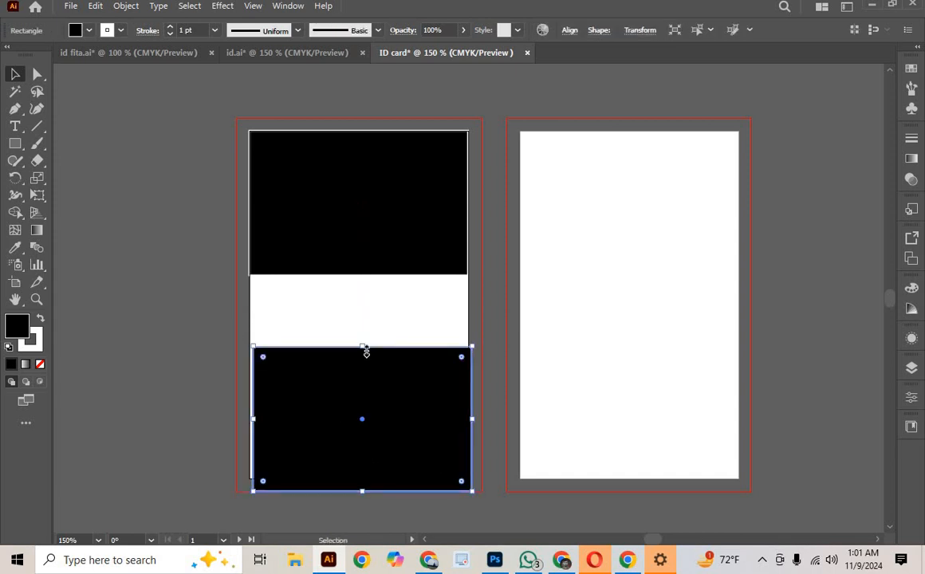
pyautogui.moveTo(362, 347); pyautogui.dragTo(373, 454)
pyautogui.click(569, 30)
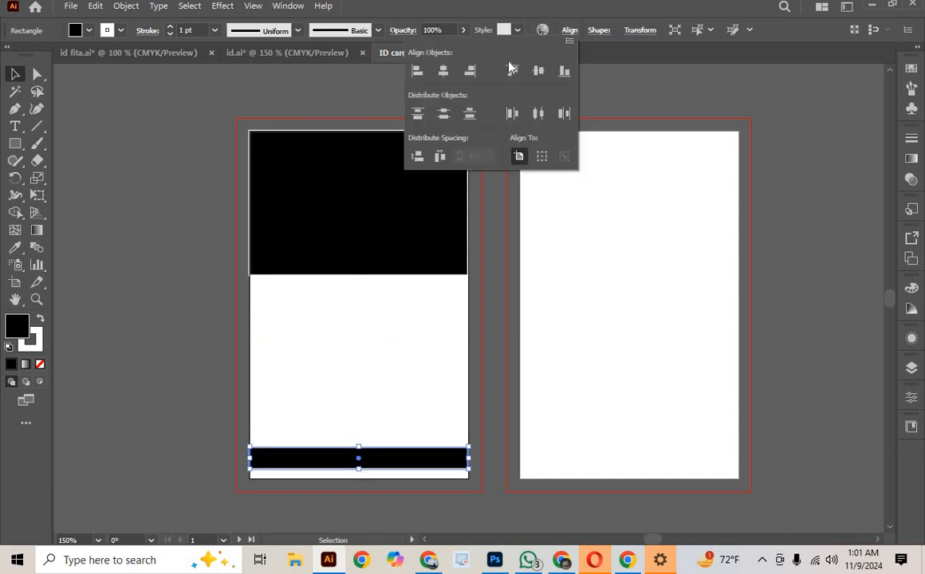
pyautogui.click(562, 73)
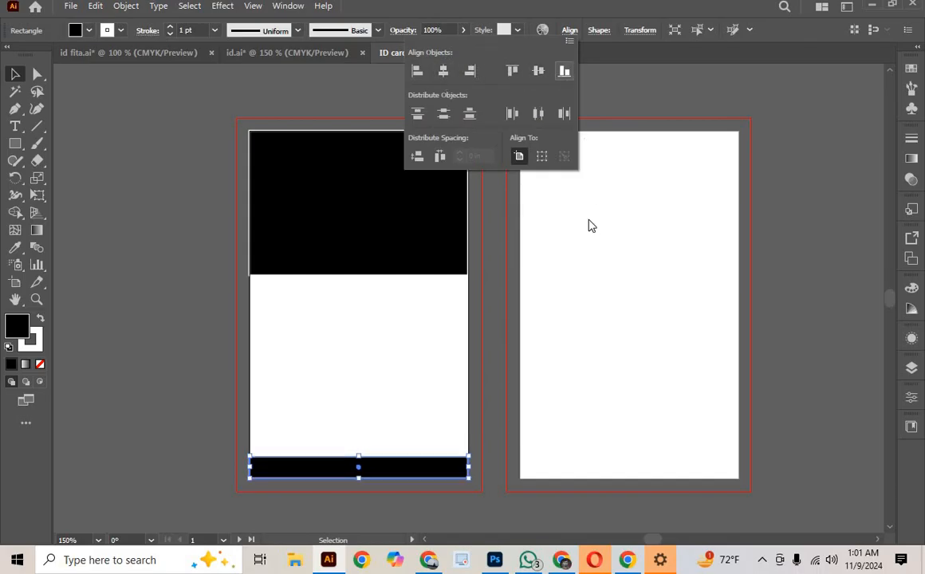
pyautogui.click(588, 224)
# Step: Draw a circle straddling the lower edge of the upper black rectangle and shrink it to less than half the card's width
pyautogui.hotkey('ctrl', '=')
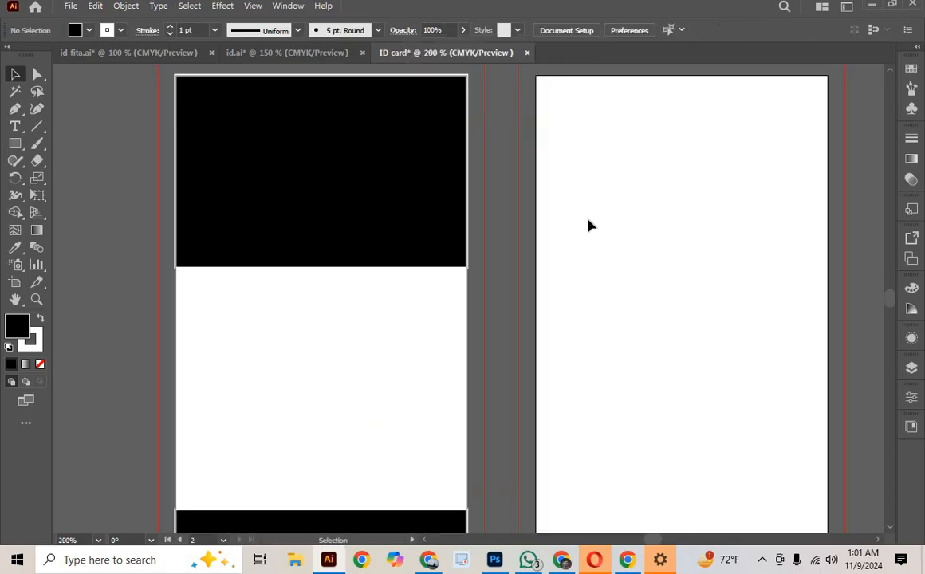
pyautogui.moveTo(522, 341); pyautogui.dragTo(584, 305)
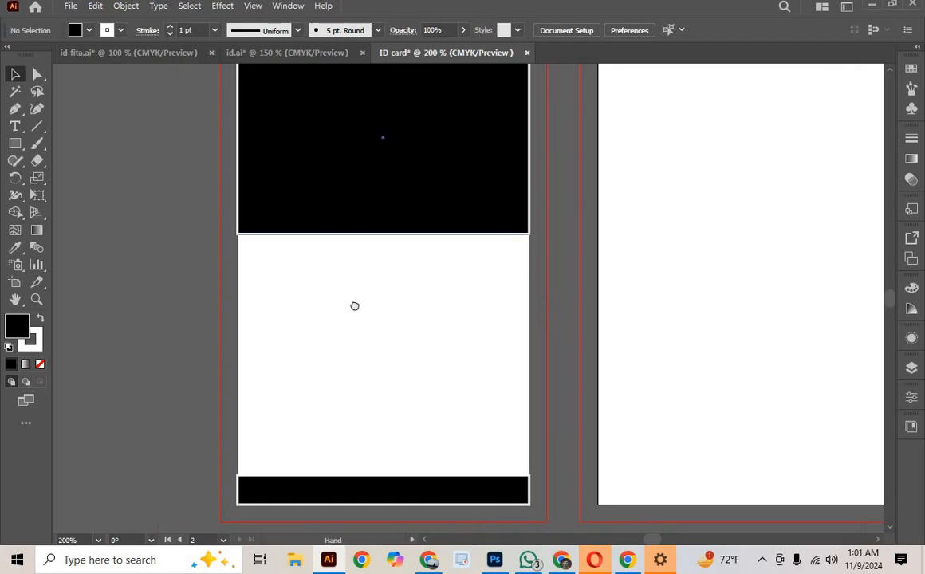
pyautogui.moveTo(355, 306); pyautogui.dragTo(363, 391)
pyautogui.click(14, 144)
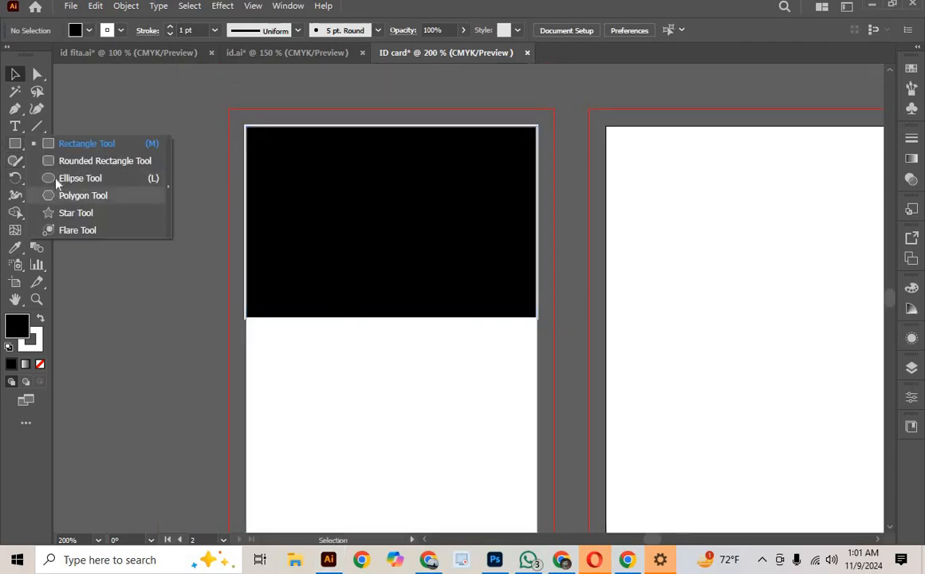
pyautogui.click(96, 178)
pyautogui.moveTo(397, 359); pyautogui.dragTo(453, 440)
pyautogui.click(14, 73)
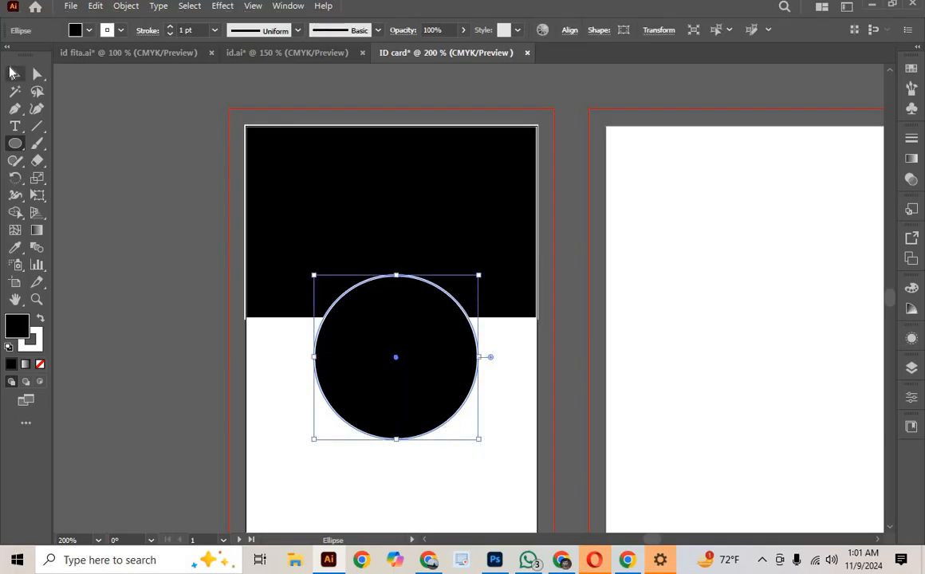
pyautogui.moveTo(446, 338); pyautogui.dragTo(427, 313)
pyautogui.click(488, 366)
# Step: Compare the card layout with the lanyard artwork and the finished ID card design in the other open documents
pyautogui.scroll(-3, 511, 333)
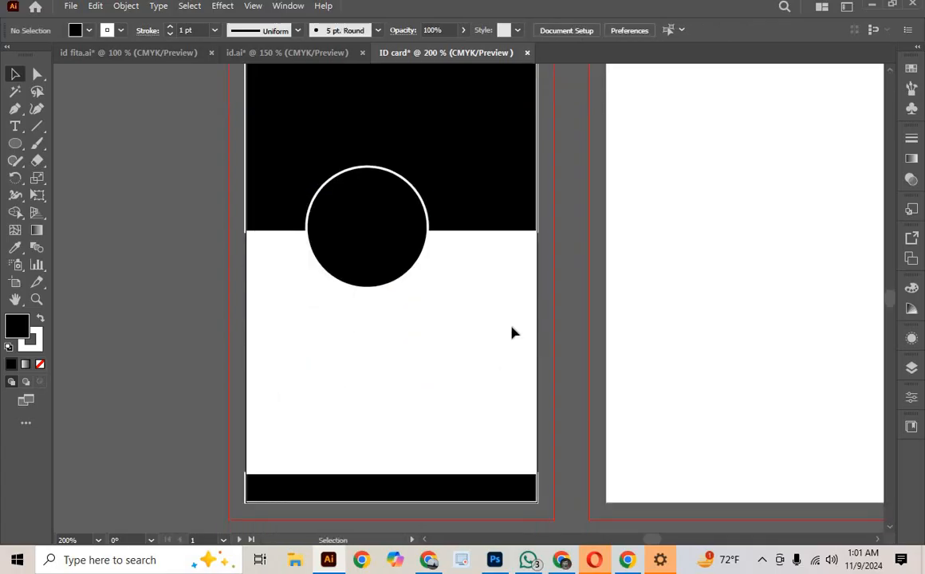
pyautogui.scroll(-2, 513, 333)
pyautogui.click(164, 54)
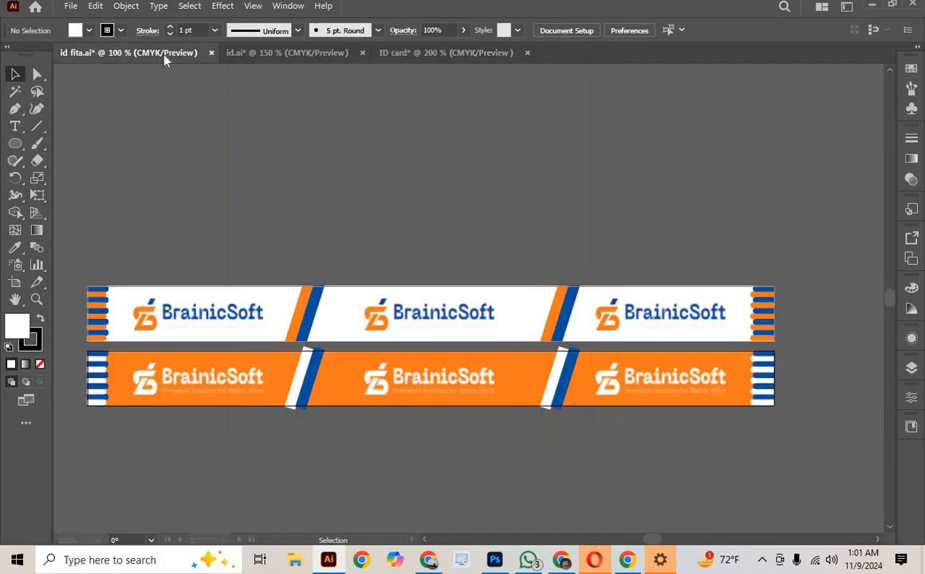
pyautogui.click(295, 54)
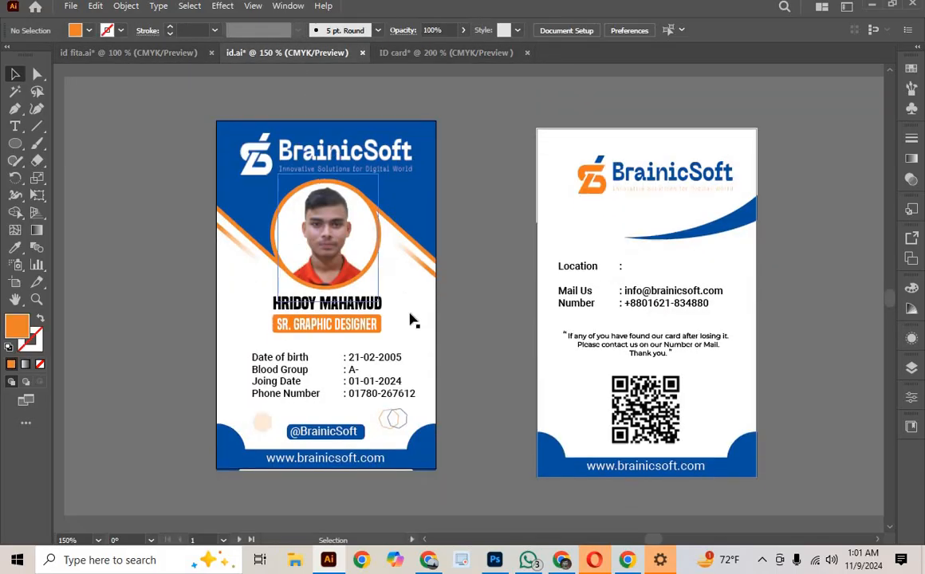
pyautogui.scroll(-2, 512, 378)
pyautogui.scroll(2, 463, 319)
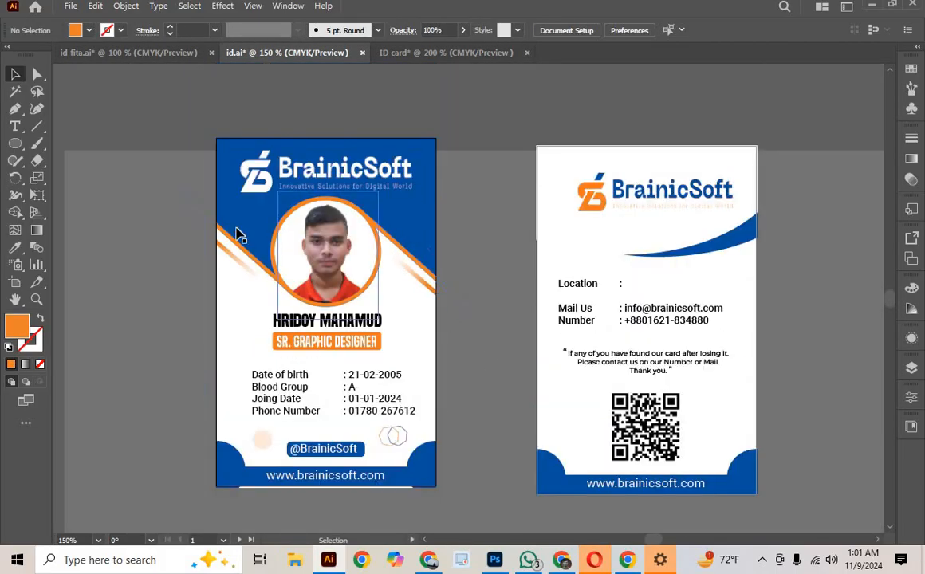
pyautogui.click(478, 52)
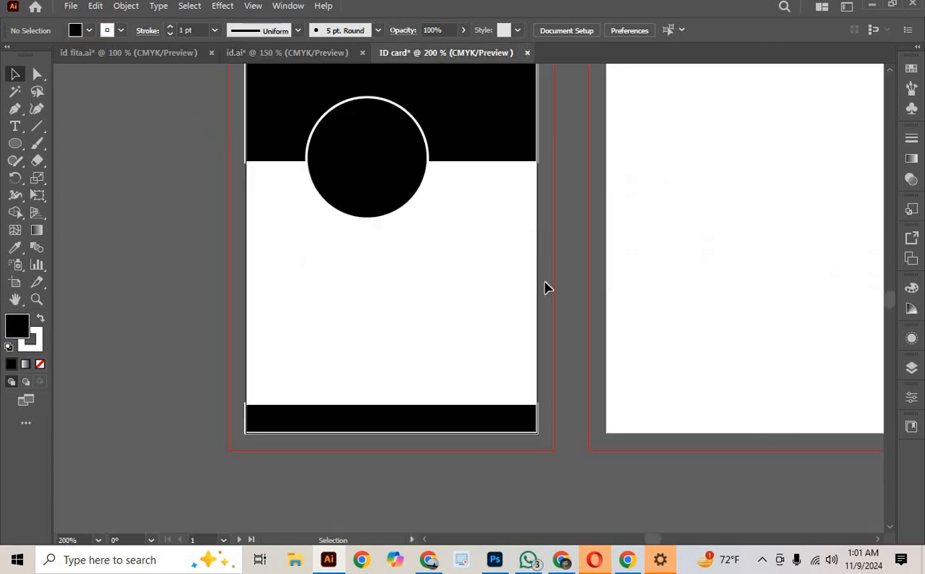
pyautogui.scroll(5, 547, 288)
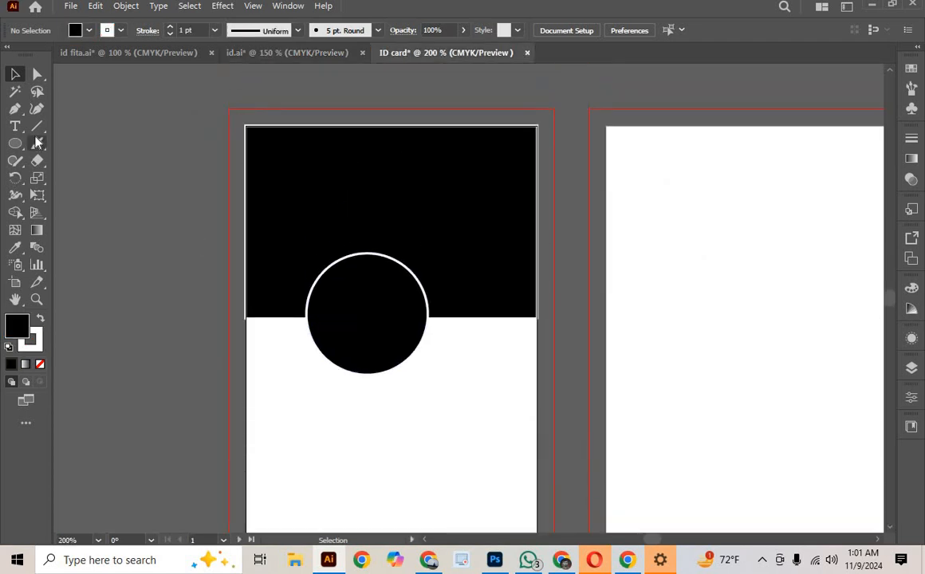
# Step: Draw a diagonal line from the circle's upper right down toward the card's right edge and apply the black rectangle's appearance to it
pyautogui.click(36, 124)
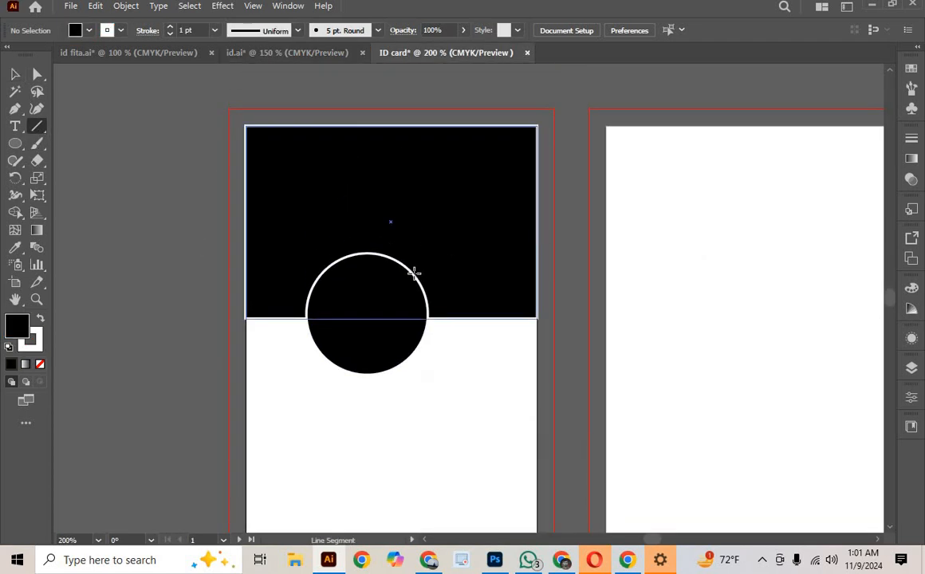
pyautogui.moveTo(413, 273); pyautogui.dragTo(534, 397)
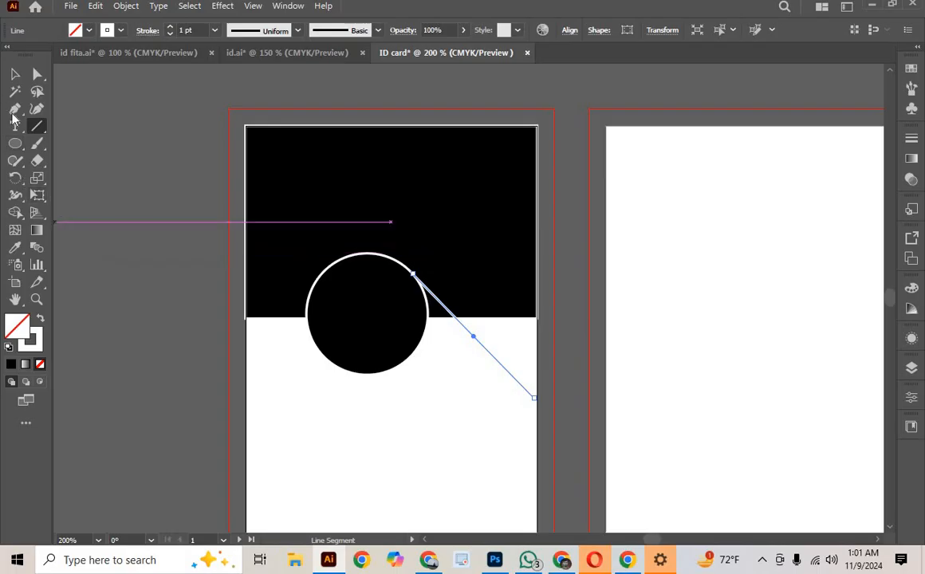
pyautogui.press('i')
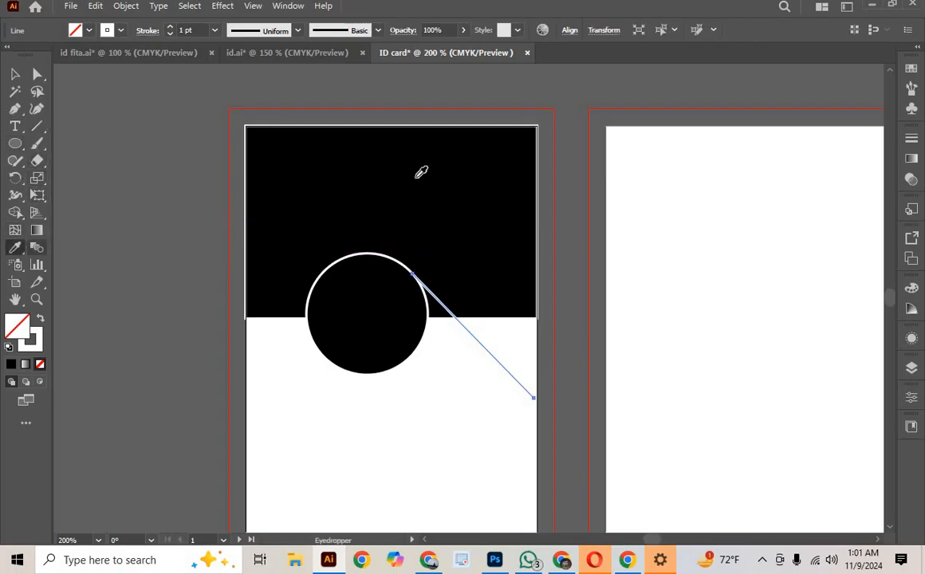
pyautogui.click(391, 182)
pyautogui.click(14, 74)
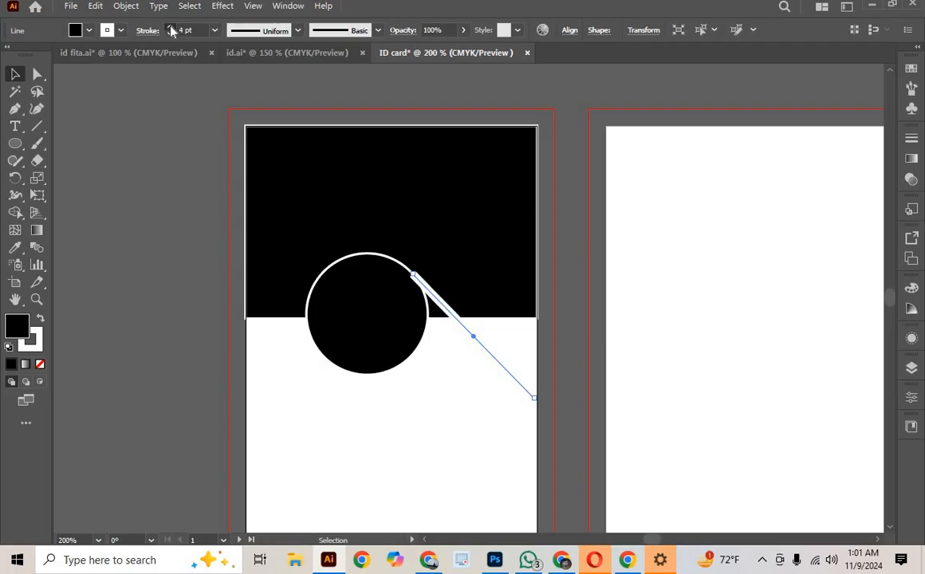
# Step: Set the diagonal line's stroke weight to 3 pt
pyautogui.click(170, 27)
pyautogui.click(170, 27)
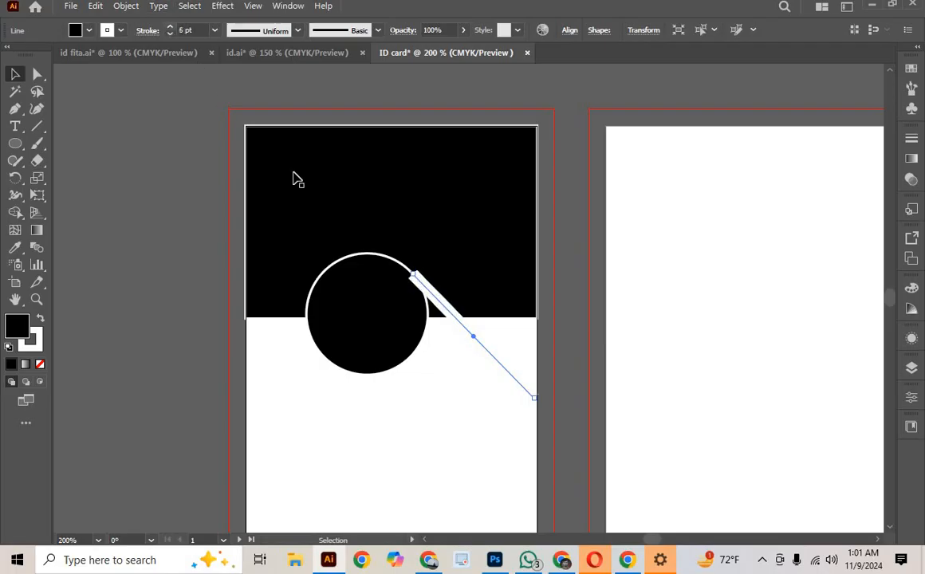
pyautogui.click(170, 35)
pyautogui.click(170, 35)
pyautogui.click(170, 35)
pyautogui.click(170, 35)
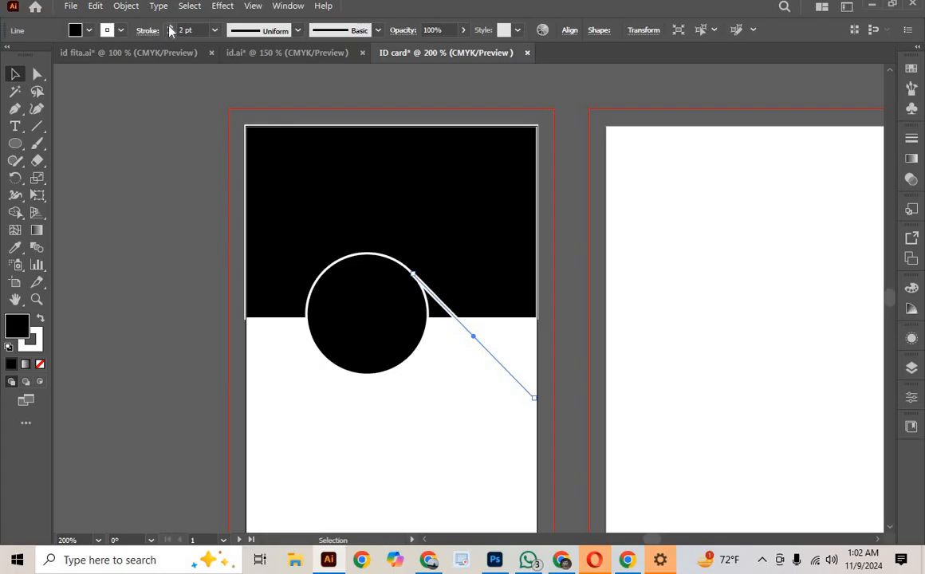
pyautogui.click(170, 27)
pyautogui.click(190, 145)
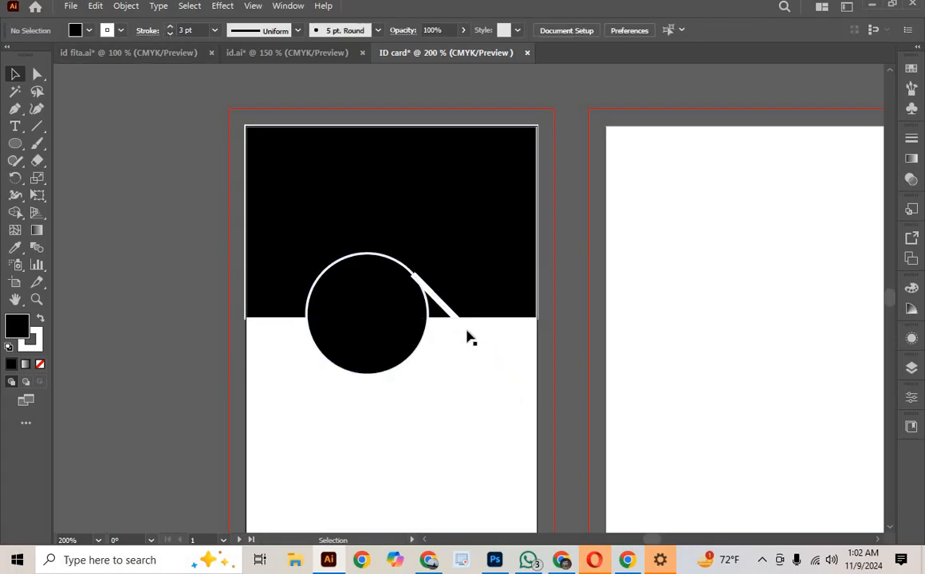
# Step: Copy the diagonal line straight across to the card's left edge, and delete the original line and the circle
pyautogui.moveTo(472, 336); pyautogui.dragTo(298, 336)
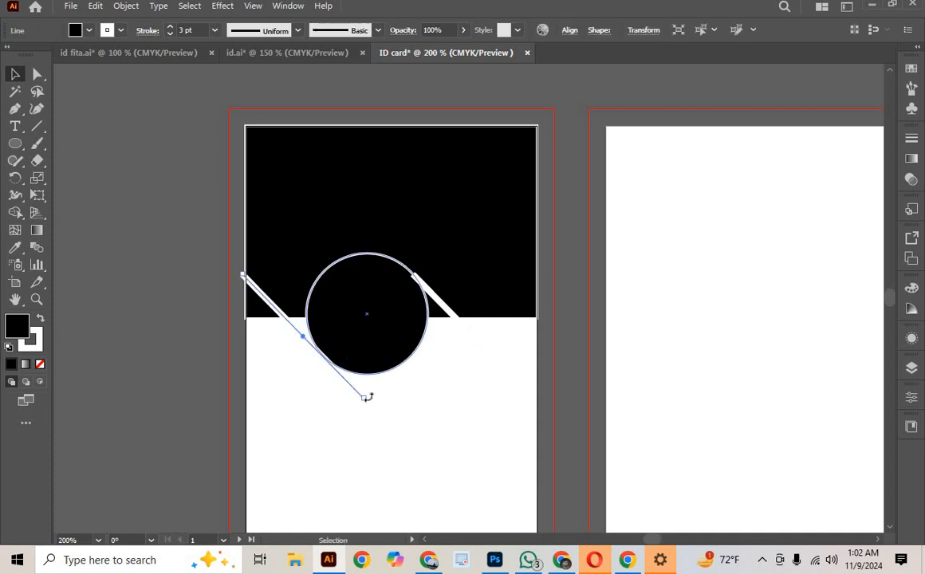
pyautogui.click(431, 394)
pyautogui.click(441, 300)
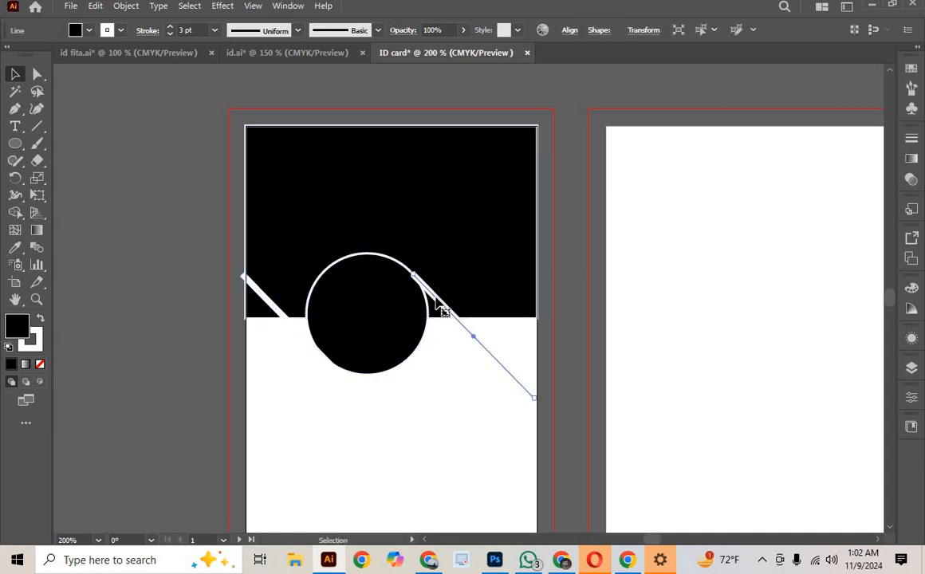
pyautogui.press('Delete')
pyautogui.click(372, 345)
pyautogui.press('Delete')
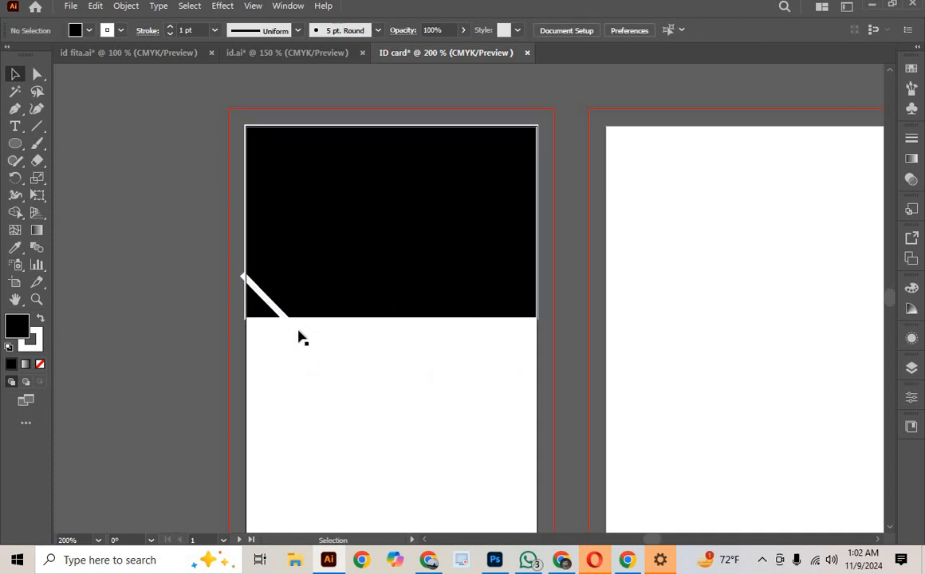
# Step: Copy the finished front card design from id.ai into the ID card document, placing it left of the first artboard
pyautogui.click(234, 54)
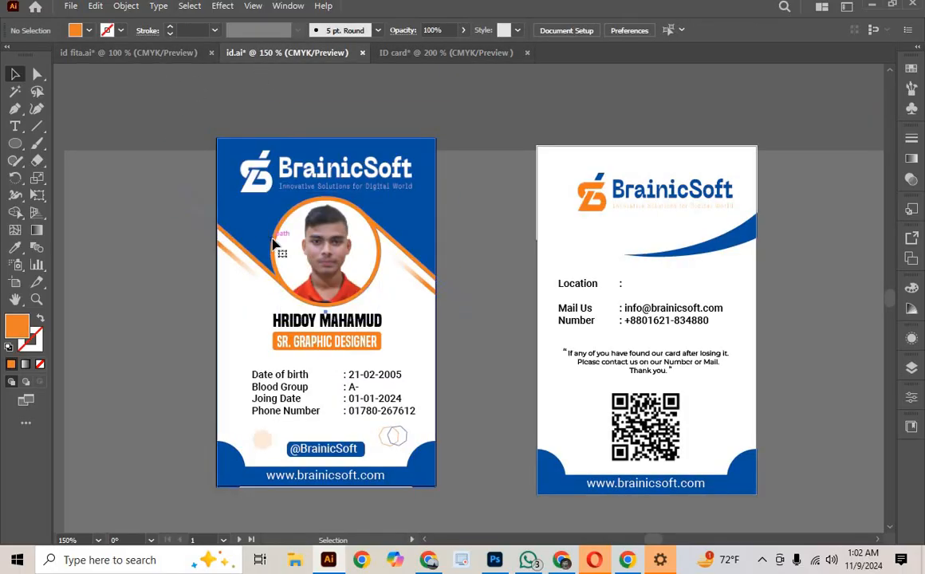
pyautogui.click(274, 248)
pyautogui.keyDown('shift'); pyautogui.click(244, 267); pyautogui.keyUp('shift')
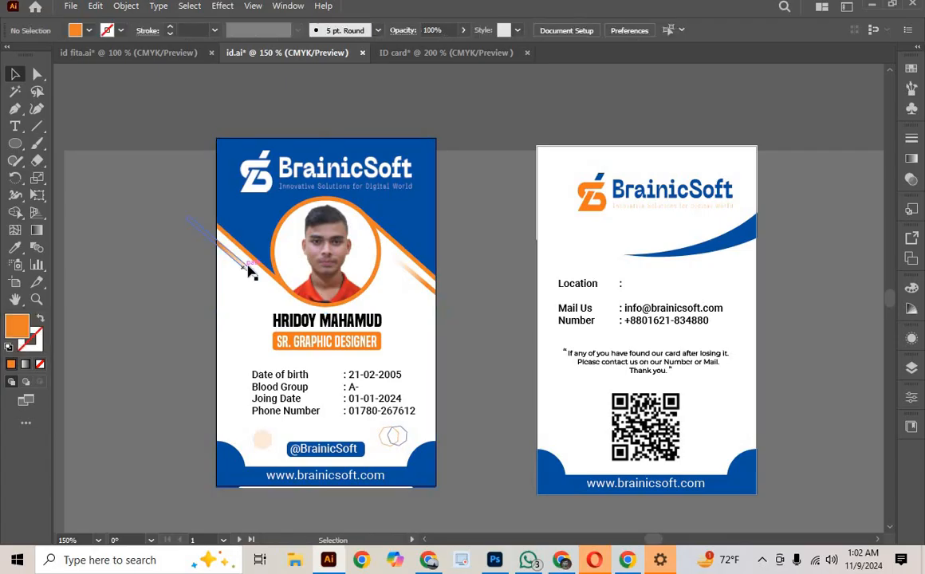
pyautogui.rightClick(248, 267)
pyautogui.click(462, 210)
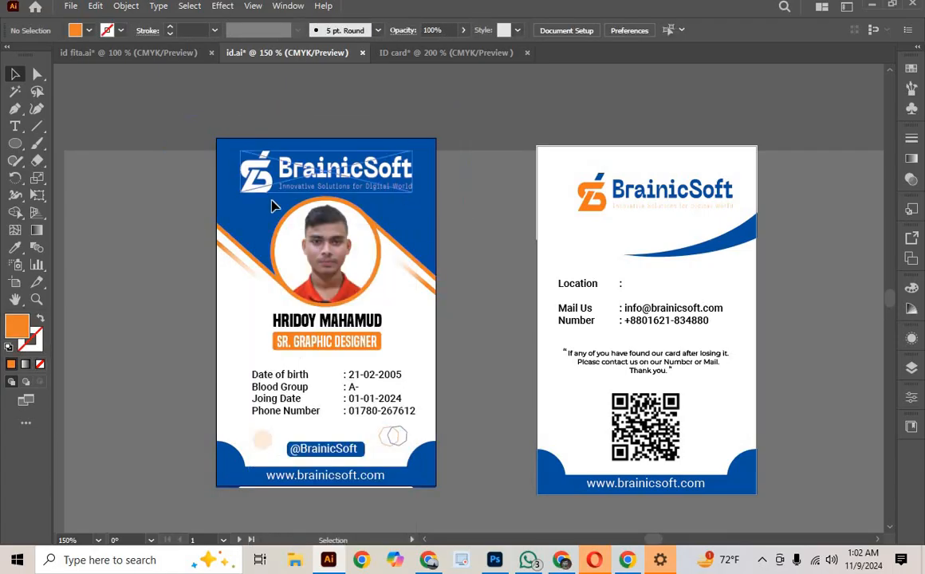
pyautogui.moveTo(271, 202); pyautogui.dragTo(661, 144)
pyautogui.moveTo(594, 178); pyautogui.dragTo(89, 204)
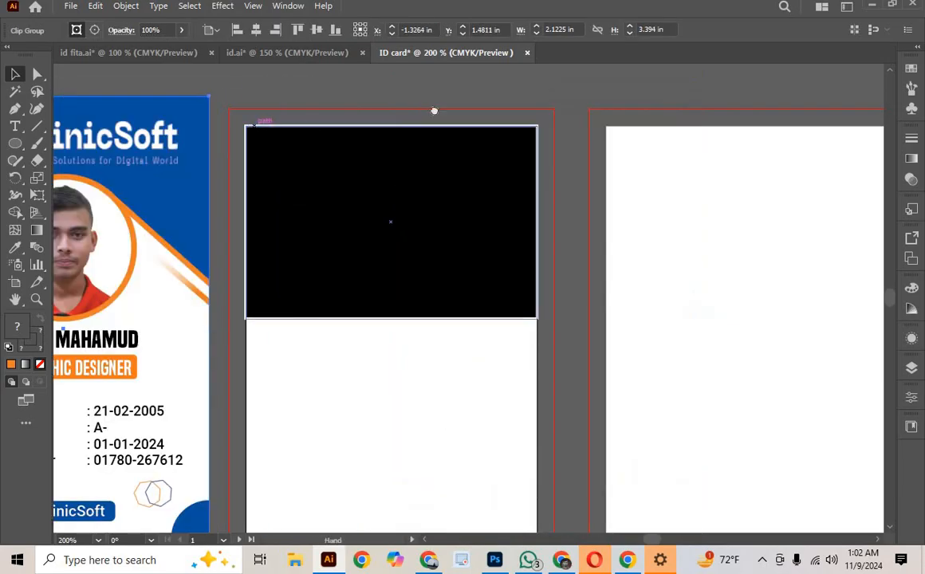
# Step: Shift the imported front design slightly farther from the first artboard and release its clipping mask
pyautogui.moveTo(434, 111); pyautogui.dragTo(683, 93)
pyautogui.moveTo(378, 150); pyautogui.dragTo(368, 187)
pyautogui.moveTo(484, 175); pyautogui.dragTo(397, 136)
pyautogui.rightClick(283, 163)
pyautogui.click(390, 353)
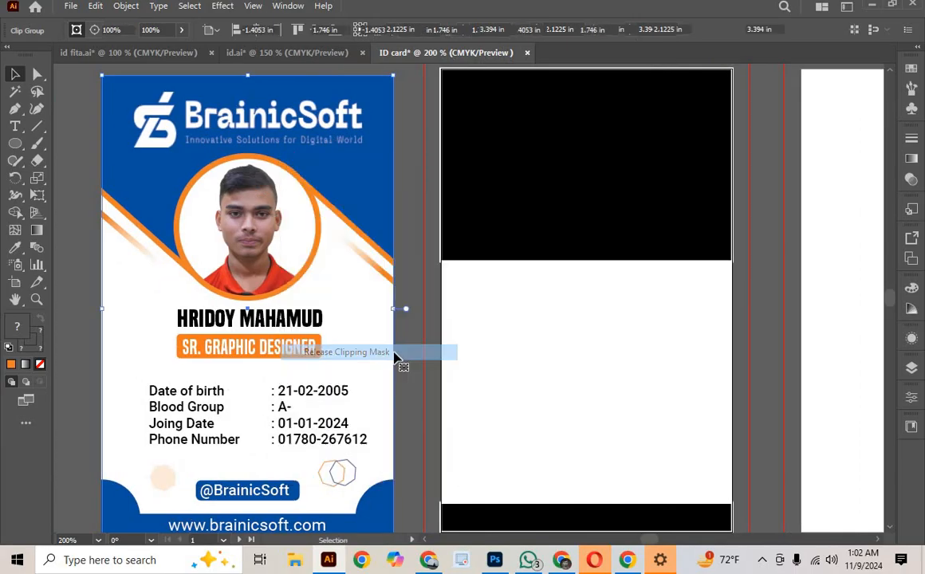
# Step: Move the orange ring and diagonal line group from the imported design onto the first artboard and shrink it to roughly the card's width
pyautogui.click(780, 260)
pyautogui.moveTo(558, 226); pyautogui.dragTo(421, 260)
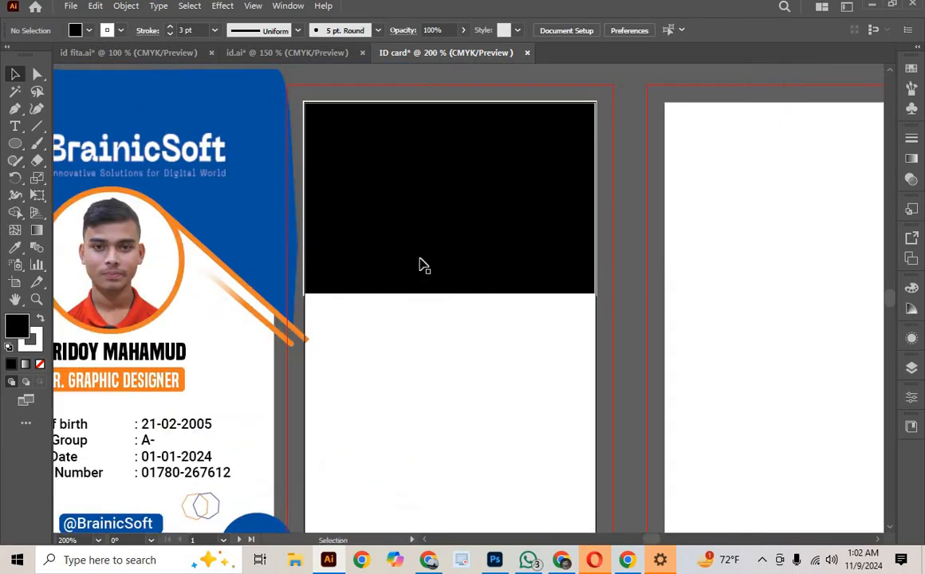
pyautogui.click(245, 285)
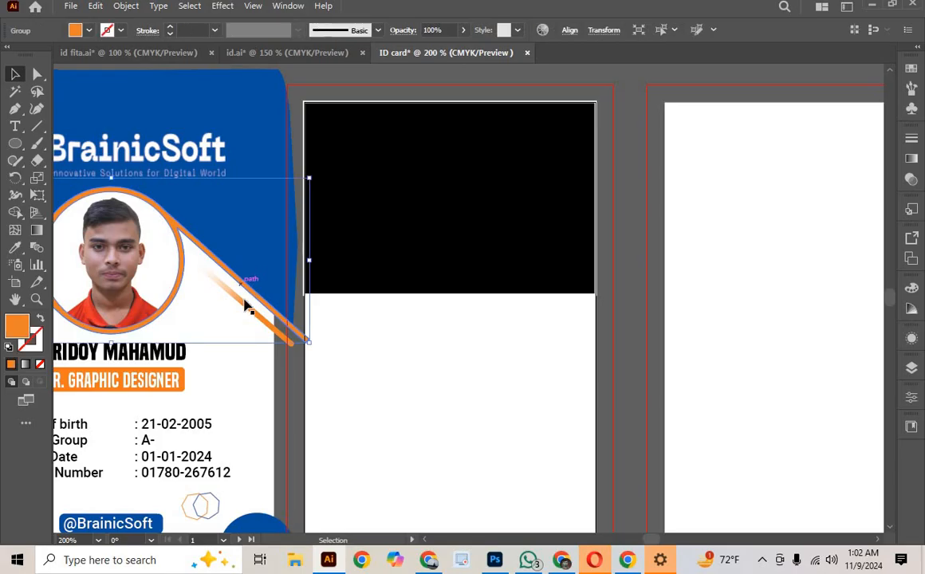
pyautogui.moveTo(244, 308); pyautogui.dragTo(591, 379)
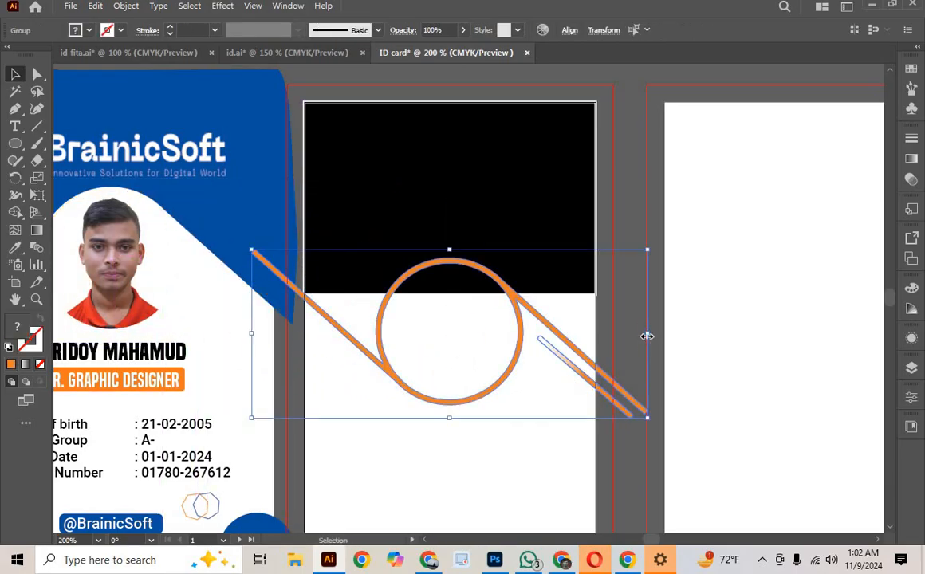
pyautogui.moveTo(642, 334); pyautogui.dragTo(611, 326)
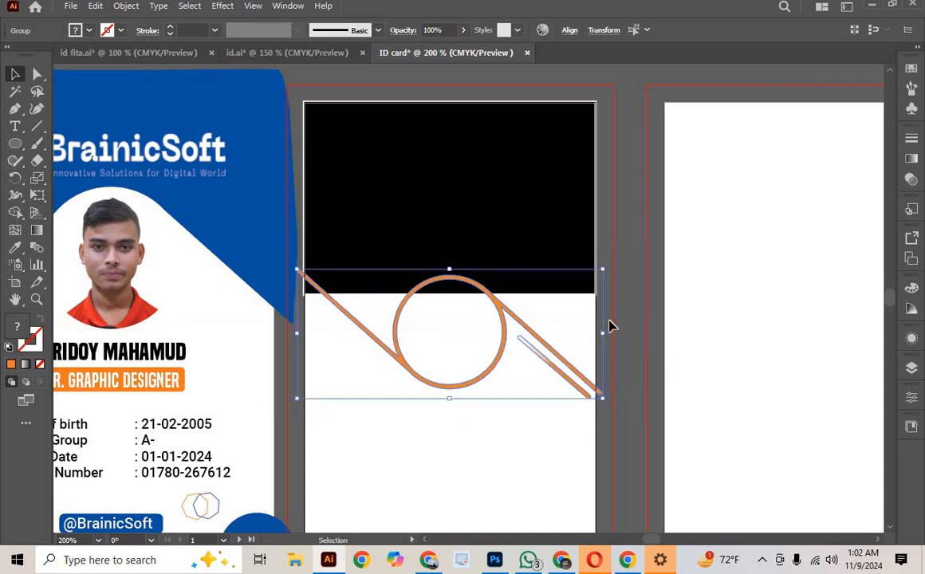
pyautogui.click(466, 312)
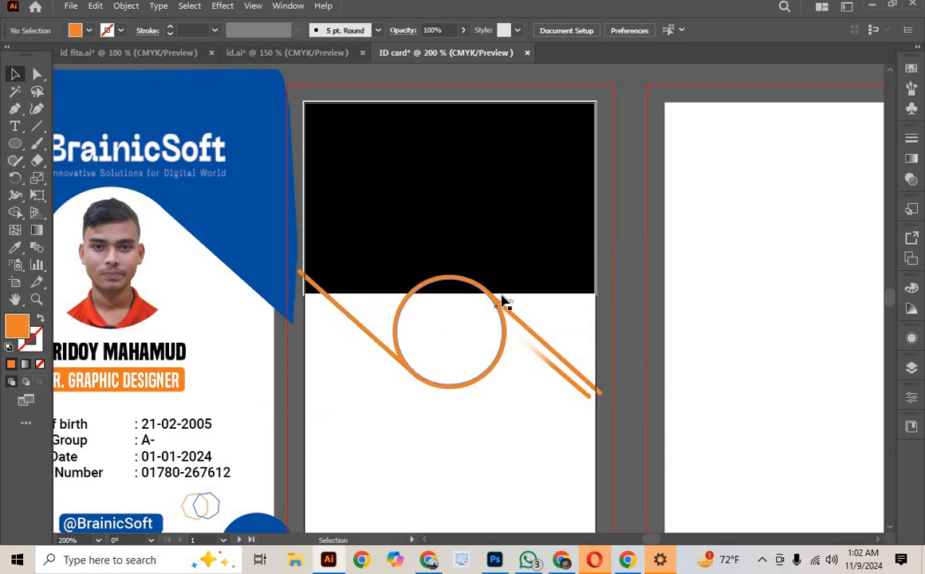
# Step: Copy the employee name and job title label from the imported design to just below the ring on the first artboard
pyautogui.moveTo(461, 250); pyautogui.dragTo(555, 178)
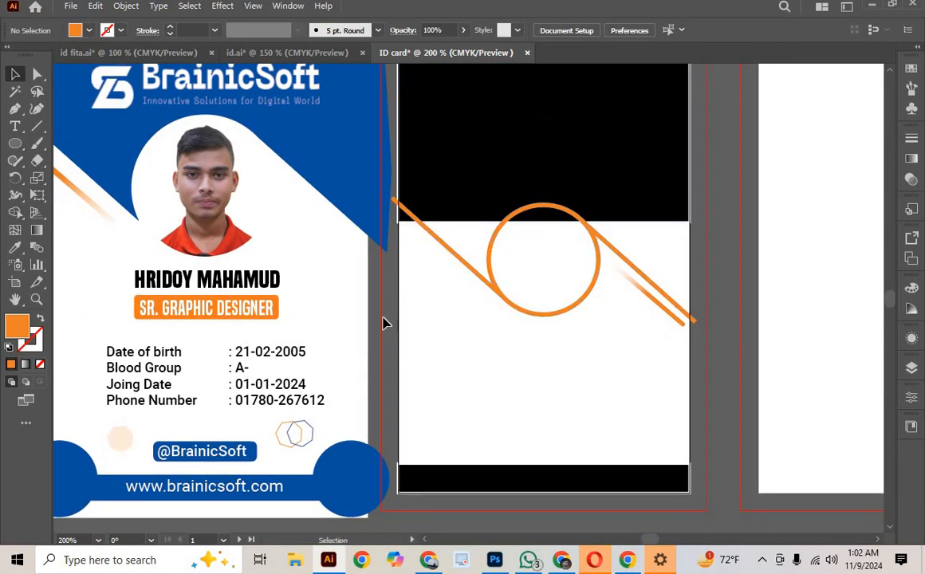
pyautogui.click(249, 307)
pyautogui.keyDown('shift'); pyautogui.click(248, 287); pyautogui.keyUp('shift')
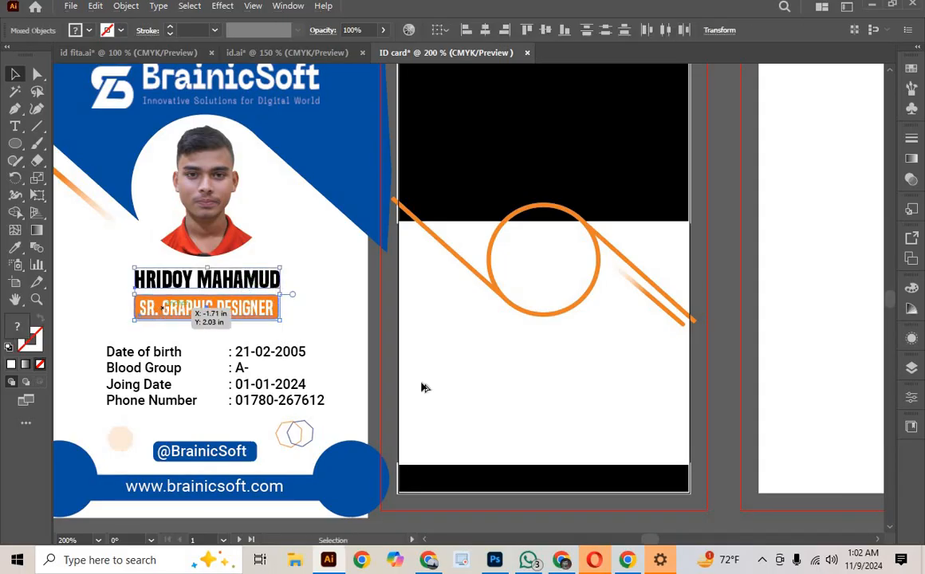
pyautogui.moveTo(175, 306); pyautogui.dragTo(512, 359)
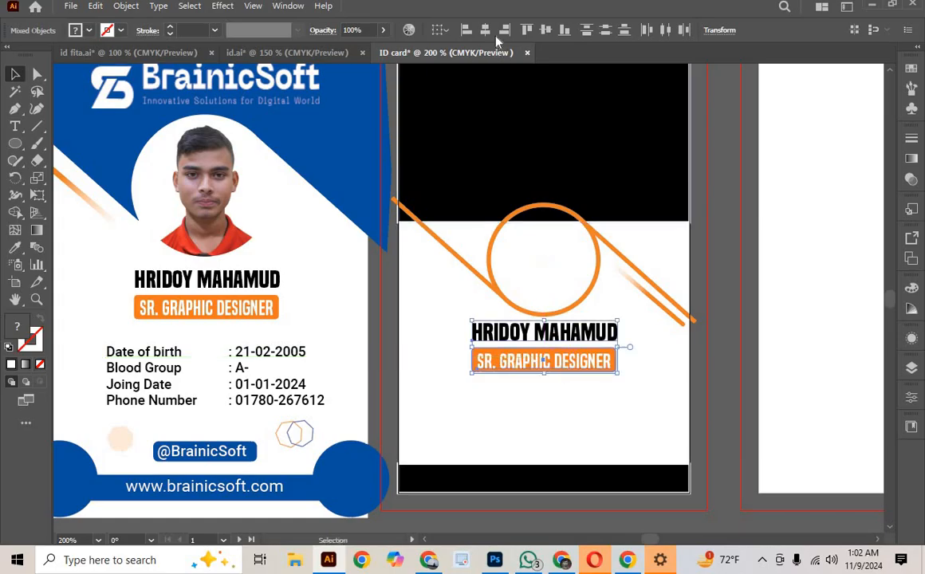
pyautogui.click(588, 408)
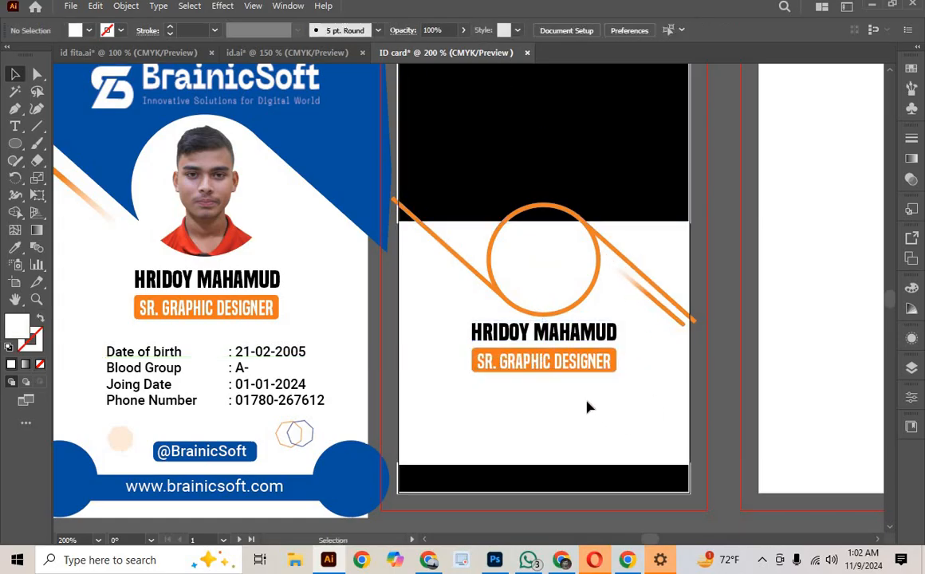
# Step: Copy the block of birth date, blood group, joining date and phone number from the imported design to below the job title
pyautogui.scroll(-5, 588, 408)
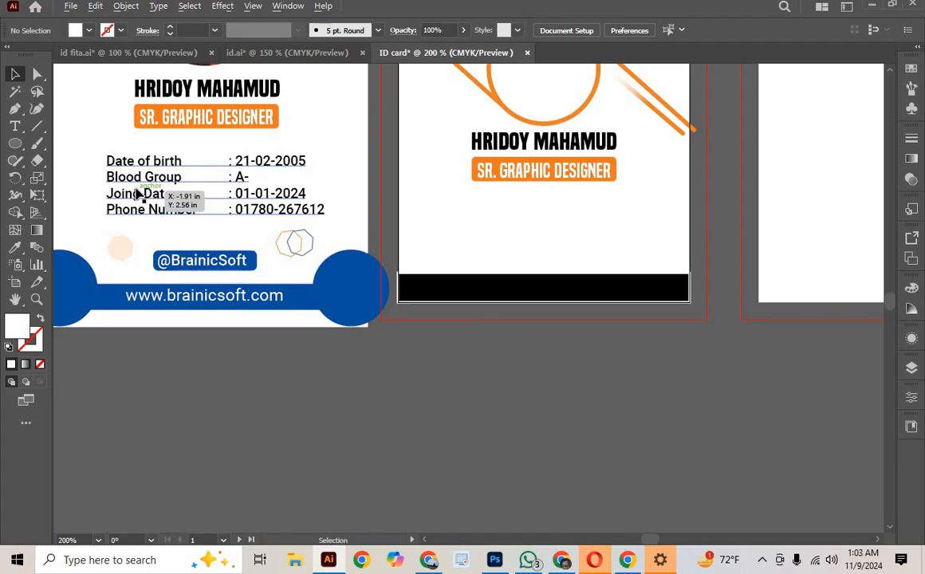
pyautogui.moveTo(137, 194); pyautogui.dragTo(462, 236)
pyautogui.click(375, 348)
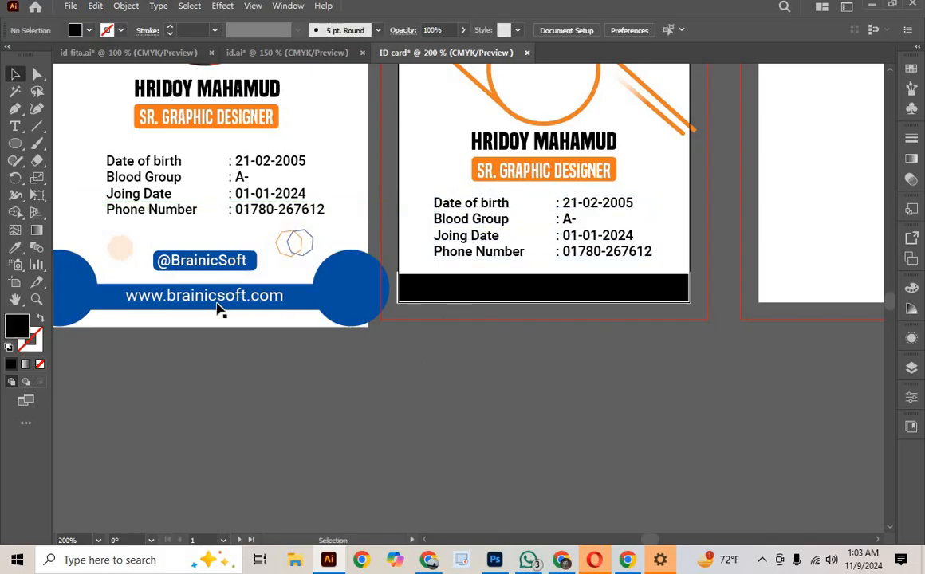
pyautogui.moveTo(217, 308); pyautogui.dragTo(561, 299)
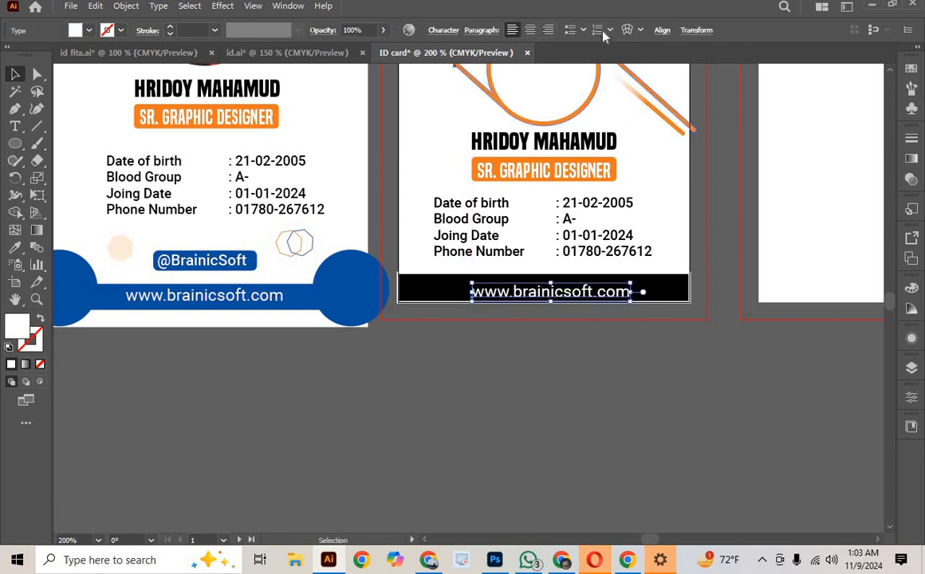
pyautogui.click(661, 29)
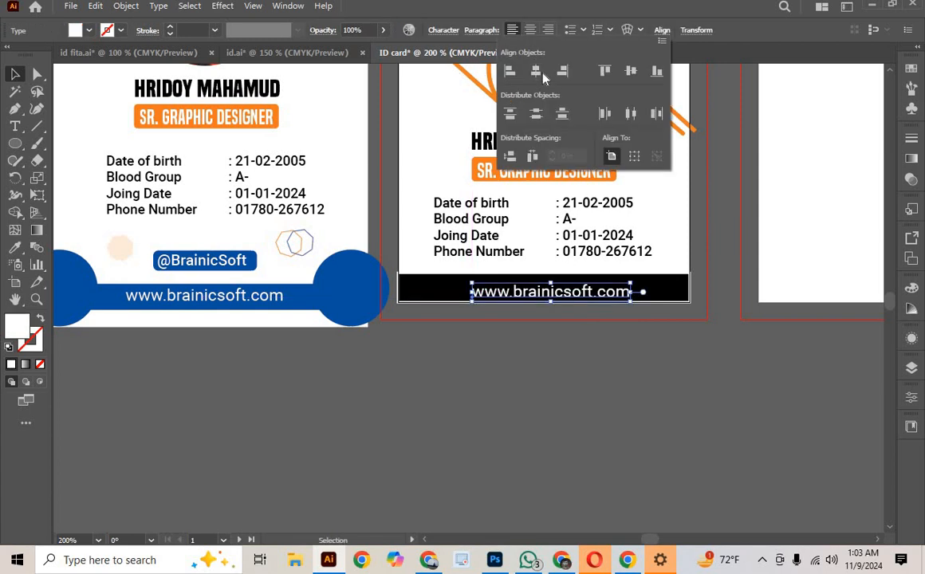
pyautogui.click(538, 71)
pyautogui.press('Escape')
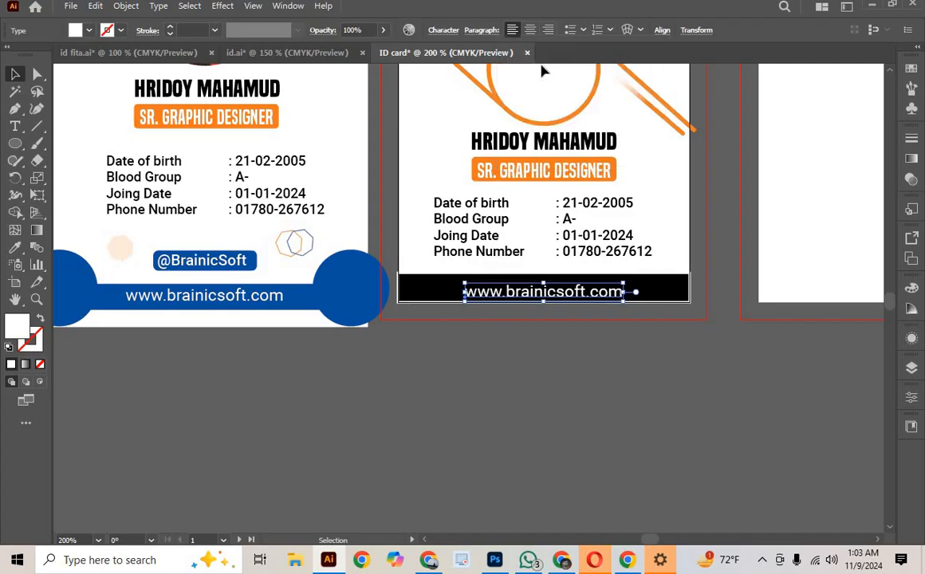
pyautogui.press('Up')
pyautogui.press('Up')
pyautogui.press('Up')
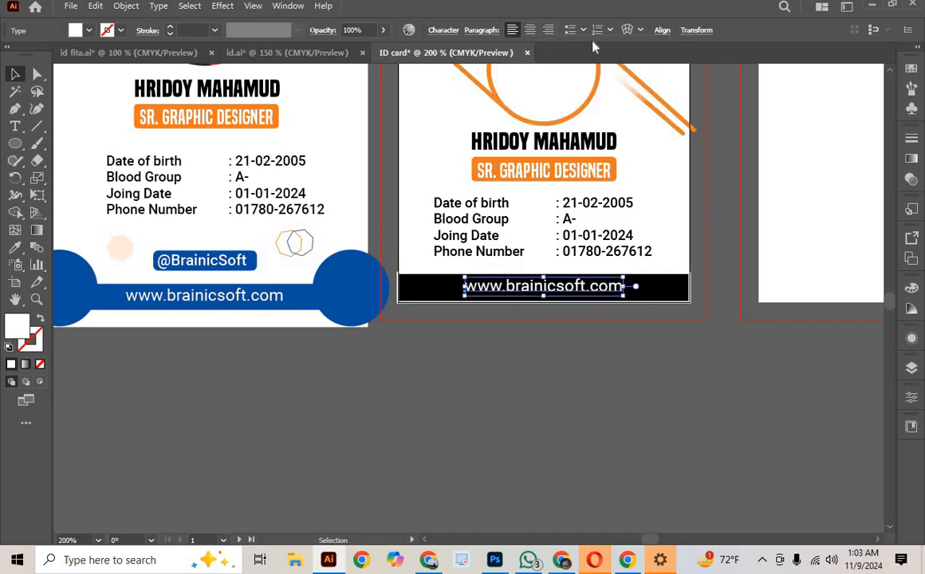
pyautogui.click(705, 192)
# Step: Enlarge the ring and line group slightly past the card's side edges, and copy the short gradient stripe to the card's left side
pyautogui.moveTo(708, 194); pyautogui.dragTo(662, 407)
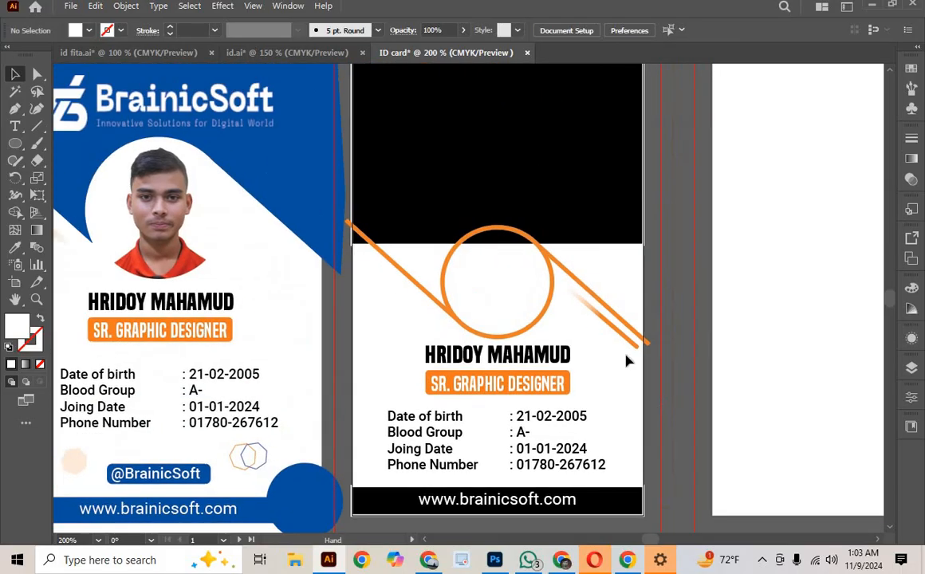
pyautogui.click(589, 310)
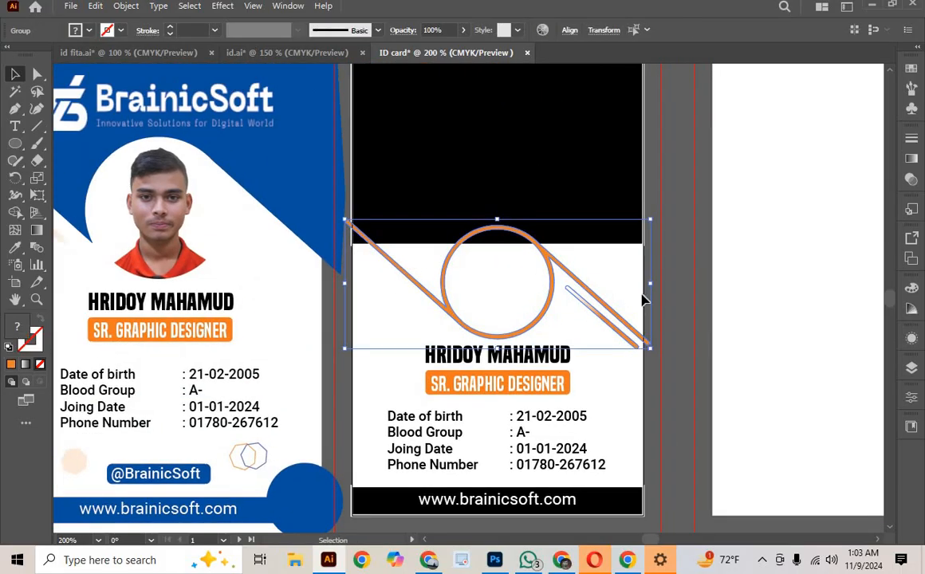
pyautogui.moveTo(651, 283); pyautogui.dragTo(660, 283)
pyautogui.click(689, 307)
pyautogui.moveTo(606, 323); pyautogui.dragTo(403, 264)
pyautogui.click(391, 340)
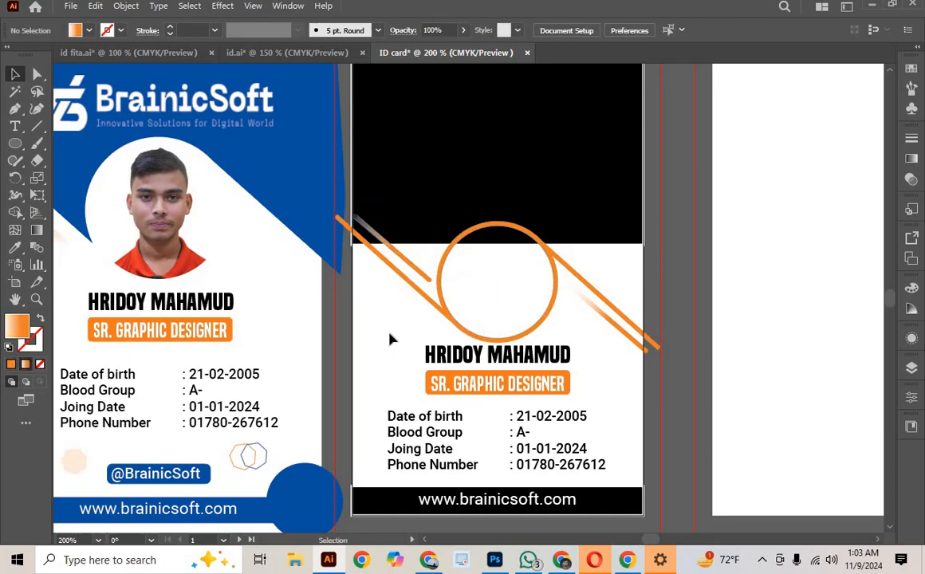
# Step: Reshape the lower edge of the black top rectangle with the Curvature tool into a wave that meets the top of the orange ring
pyautogui.hotkey('ctrl', '-')
pyautogui.hotkey('ctrl', '-')
pyautogui.hotkey('ctrl', '+')
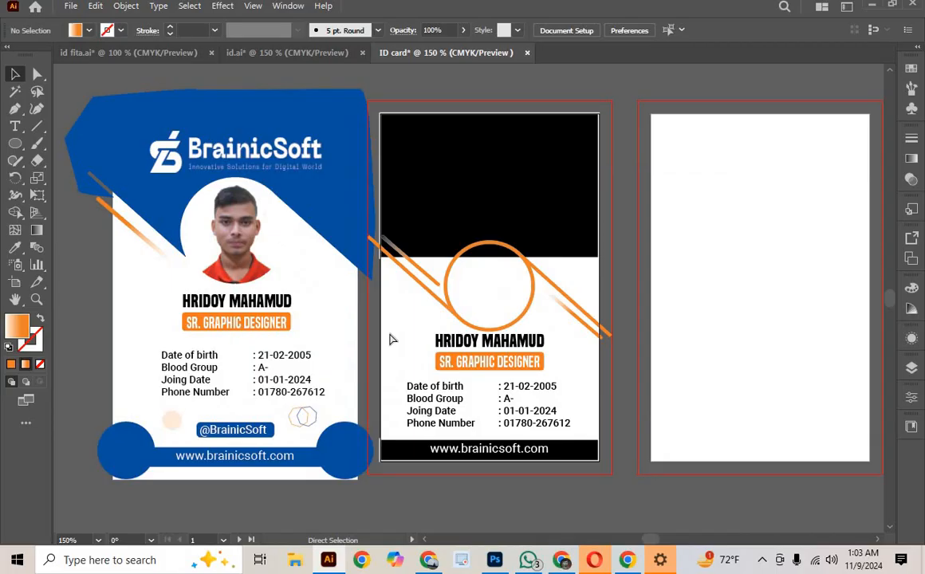
pyautogui.hotkey('ctrl', '+')
pyautogui.scroll(-2, 462, 330)
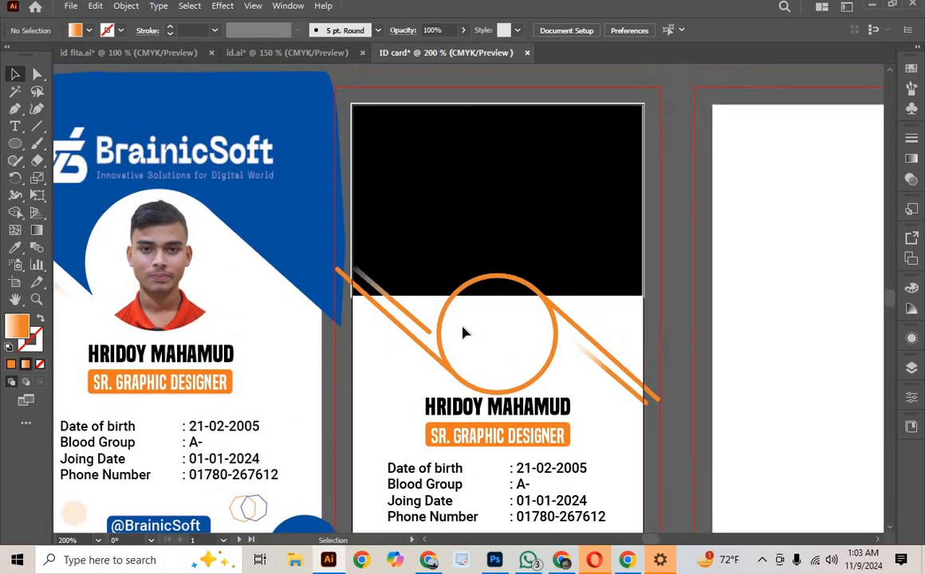
pyautogui.click(472, 234)
pyautogui.click(37, 108)
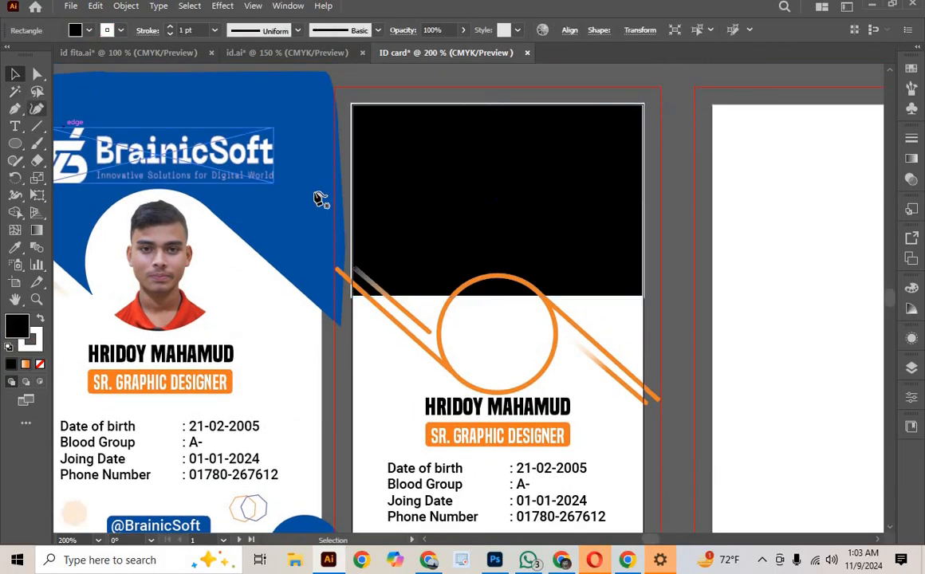
pyautogui.moveTo(498, 298)
pyautogui.mouseDown()
pyautogui.moveTo(497, 274)
pyautogui.moveTo(419, 313)
pyautogui.moveTo(463, 288)
pyautogui.mouseUp()
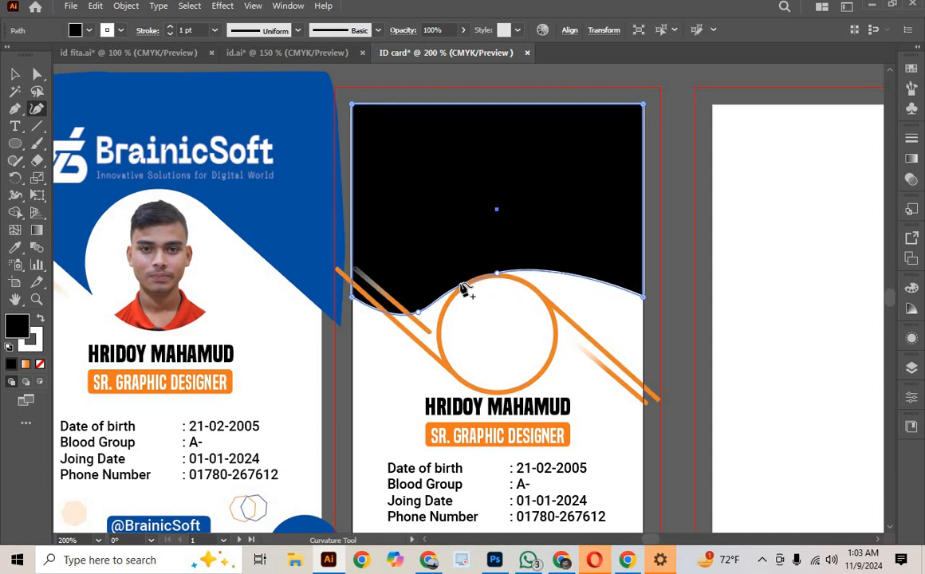
pyautogui.click(15, 73)
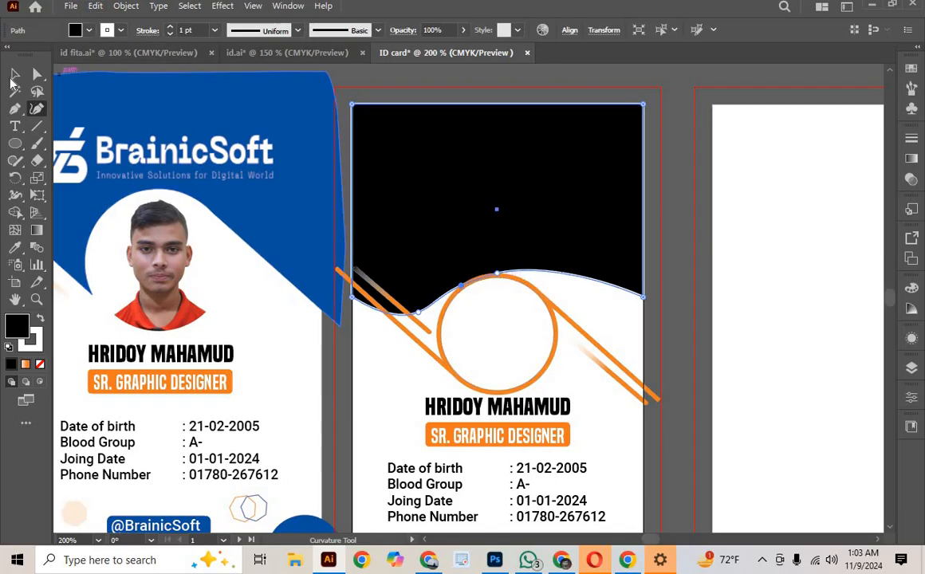
pyautogui.scroll(2, 409, 114)
pyautogui.click(444, 111)
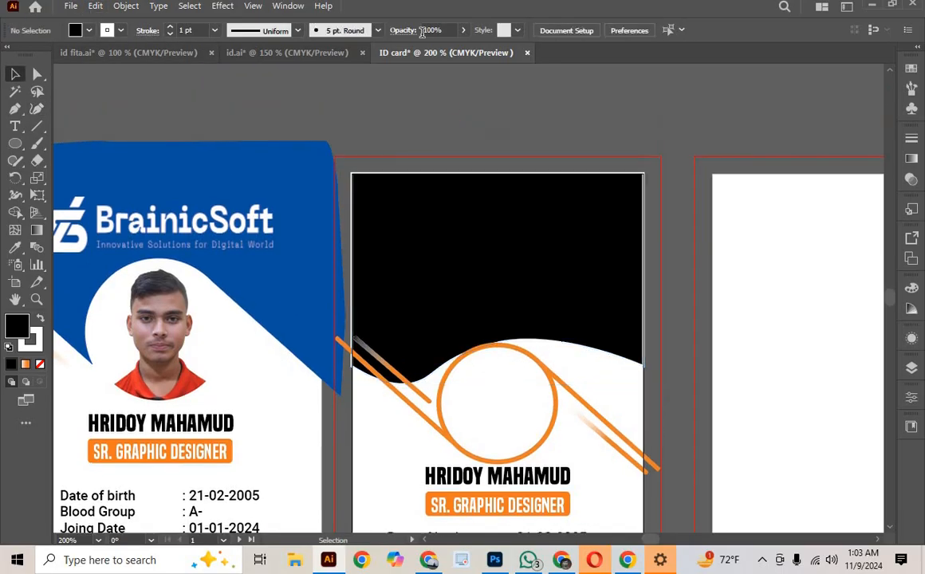
# Step: Draw a black-filled circle from the ring's center outward so that it fills the inside of the orange ring
pyautogui.scroll(-3, 578, 264)
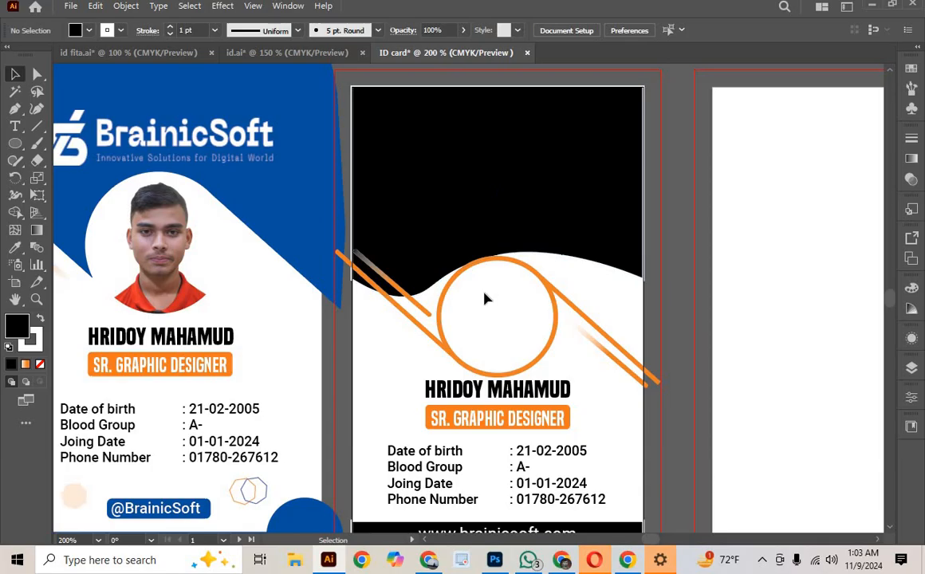
pyautogui.click(16, 145)
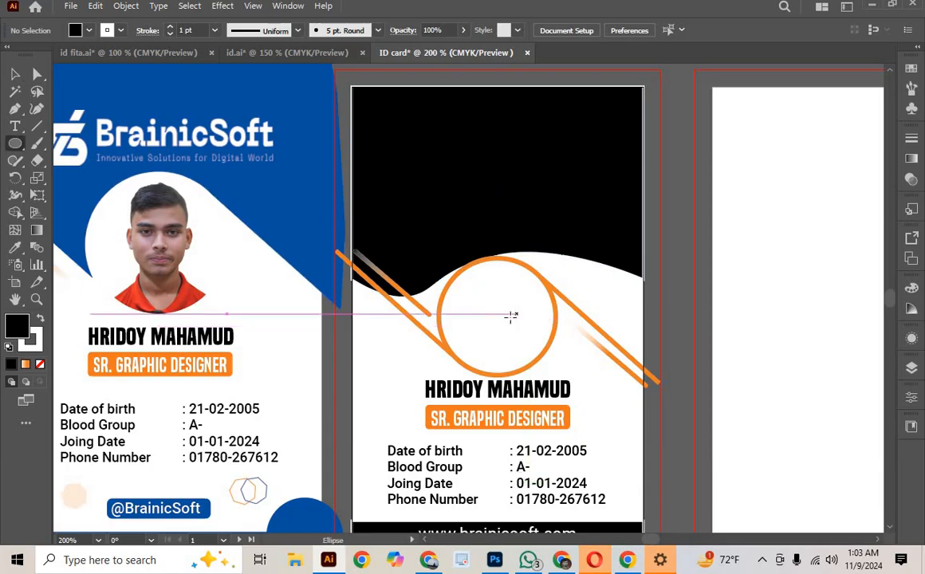
pyautogui.moveTo(496, 317); pyautogui.dragTo(539, 370)
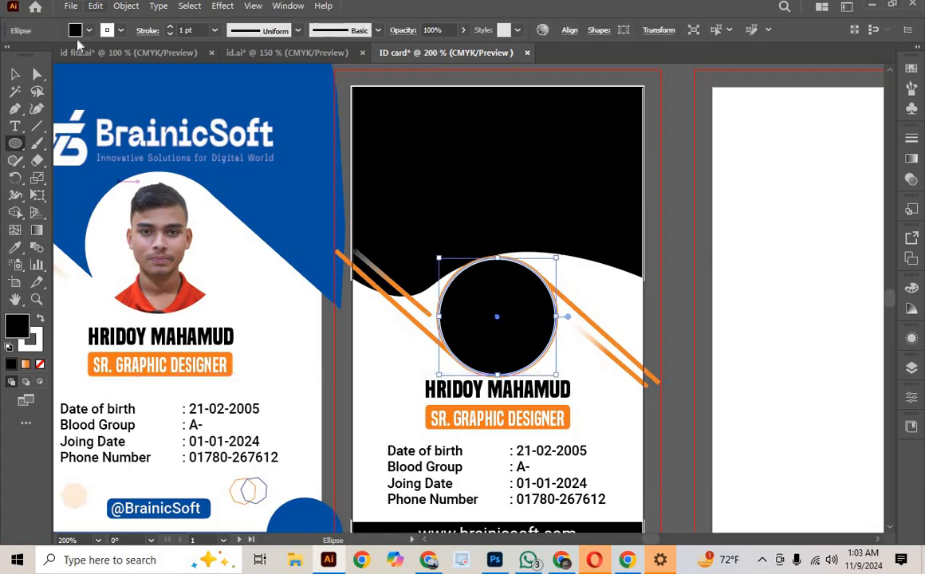
pyautogui.click(14, 78)
pyautogui.click(705, 134)
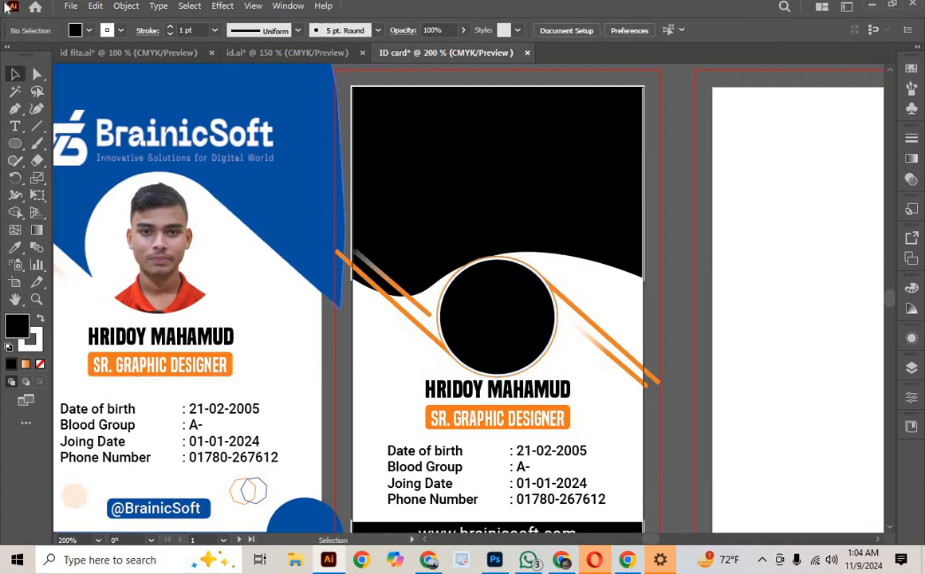
# Step: Try to place the image Health-Protection-RB-Class-6-removebg-preview (1) from the Downloads folder onto the first artboard
pyautogui.click(77, 8)
pyautogui.click(135, 265)
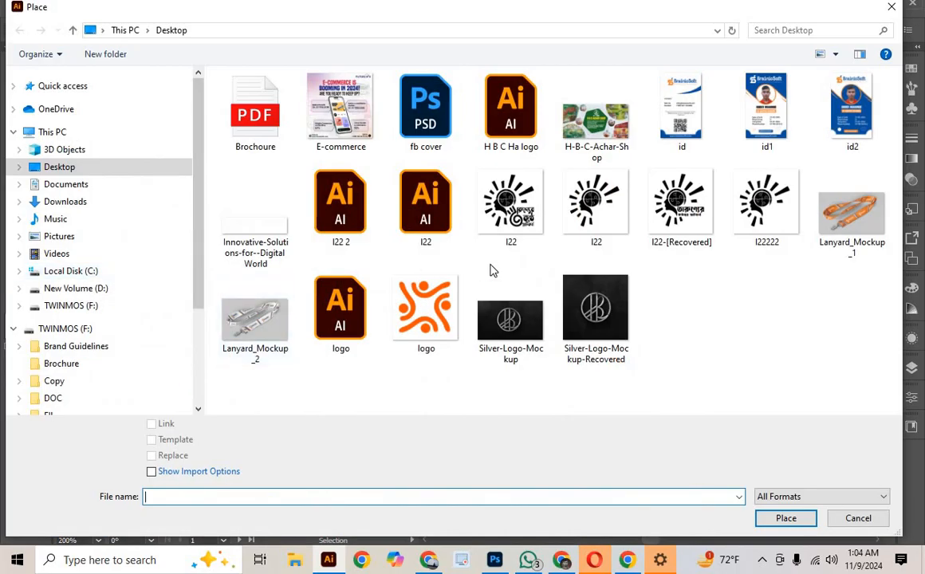
pyautogui.click(57, 201)
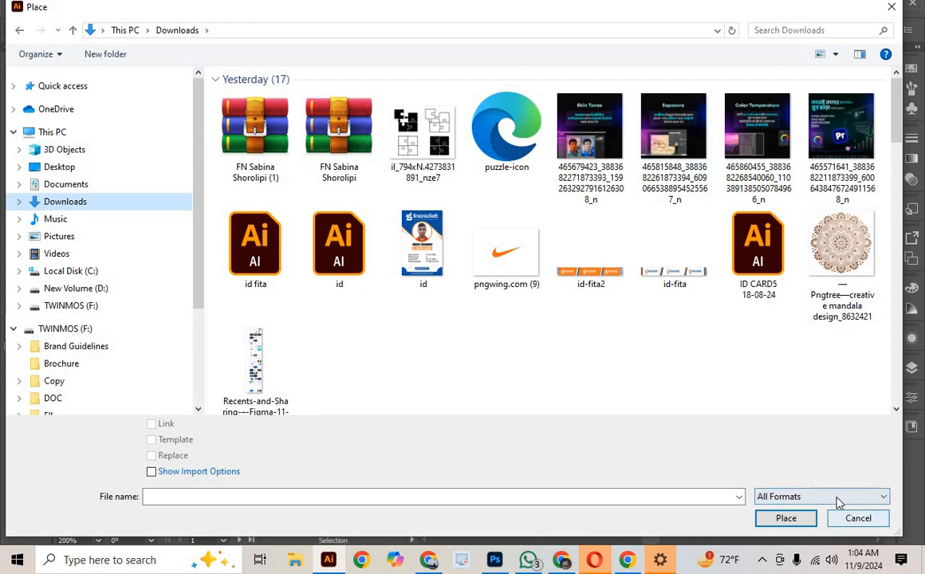
pyautogui.scroll(-5, 739, 318)
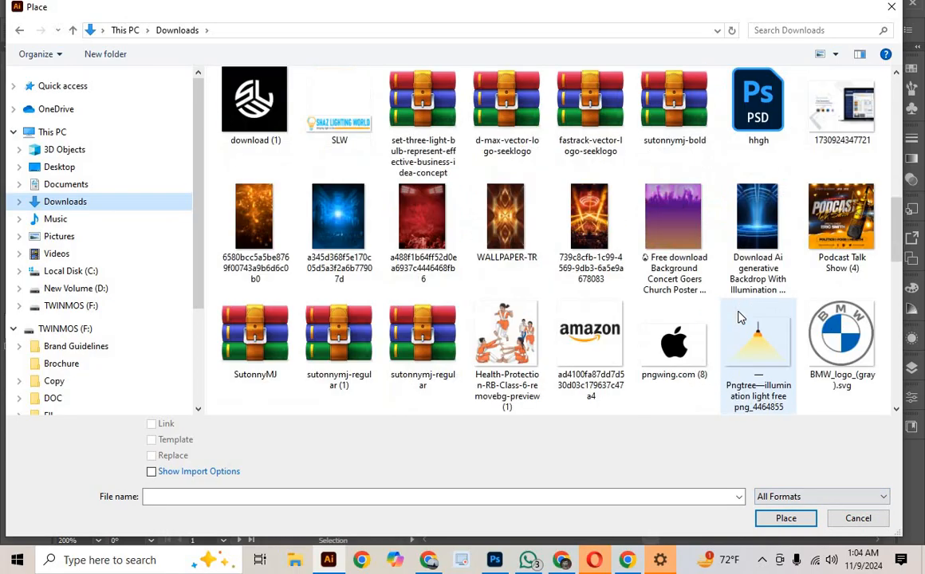
pyautogui.click(483, 349)
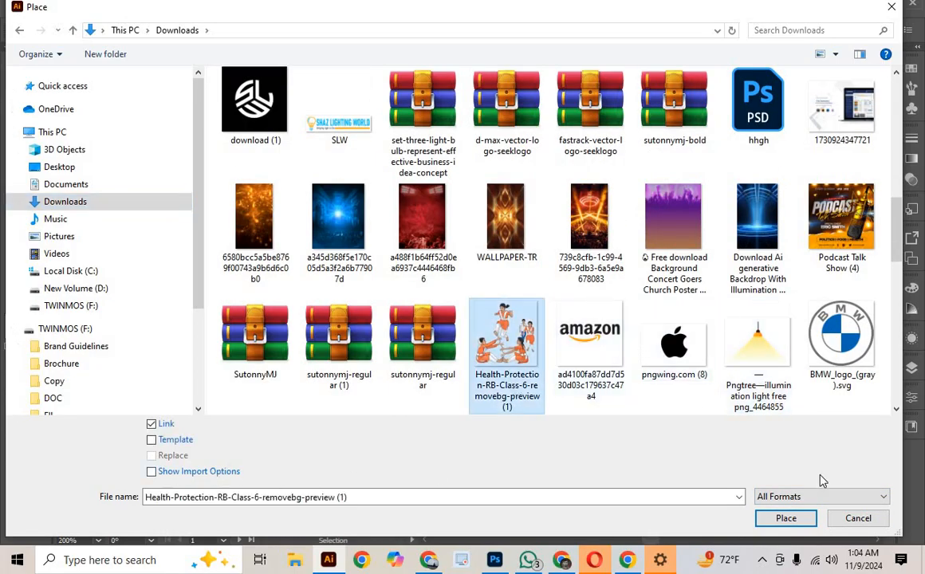
pyautogui.click(784, 518)
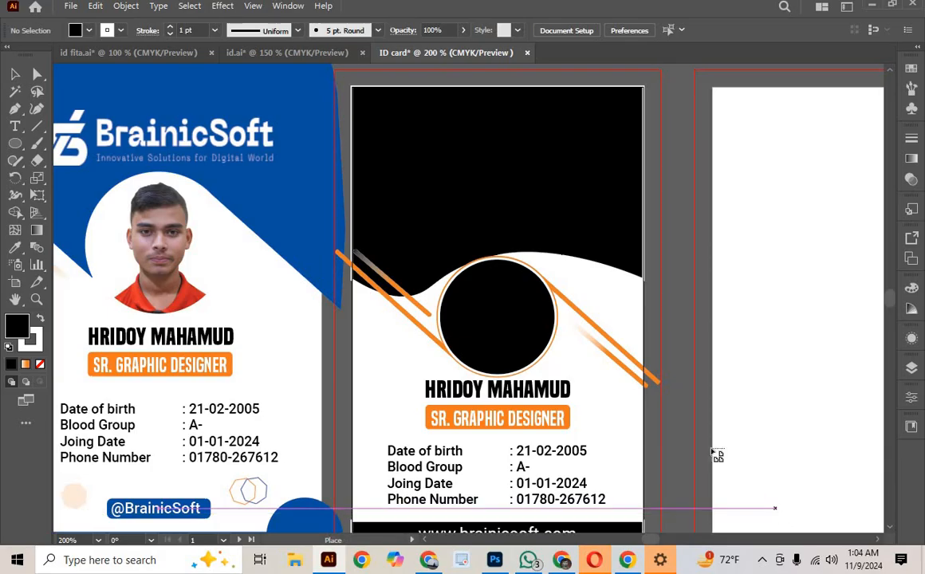
pyautogui.click(469, 262)
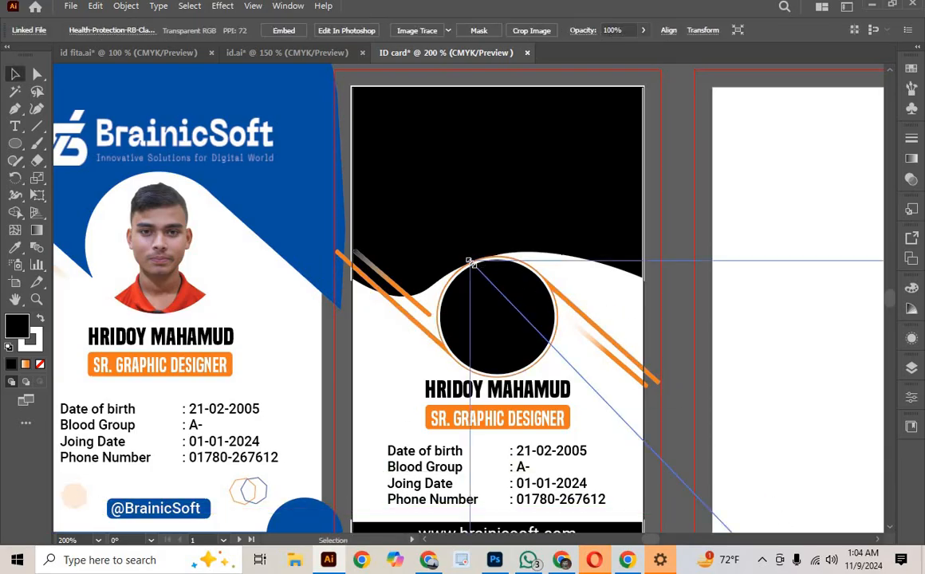
pyautogui.hotkey('ctrl', 'z')
# Step: Place the linked employee portrait photo from the TWINMOS (F:) drive into the document
pyautogui.click(70, 7)
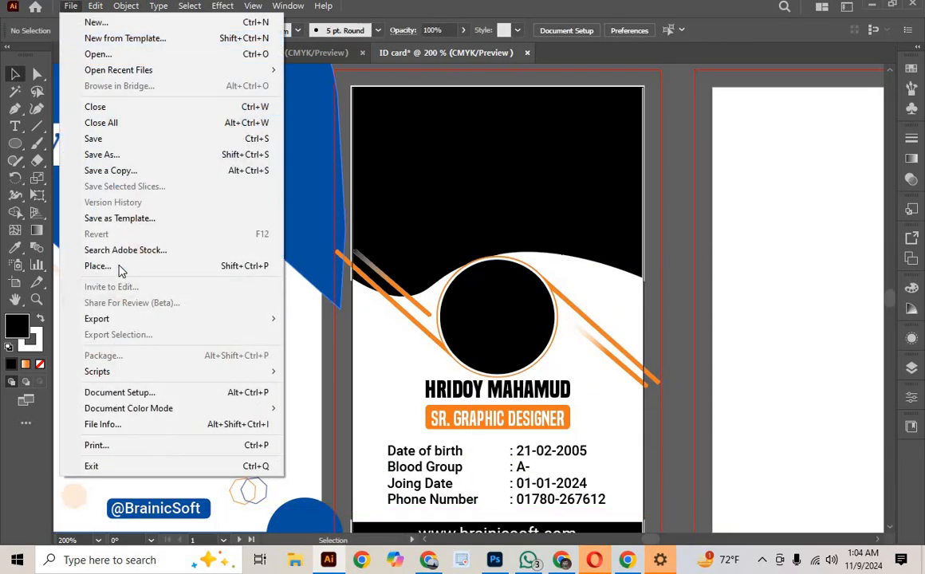
pyautogui.click(120, 267)
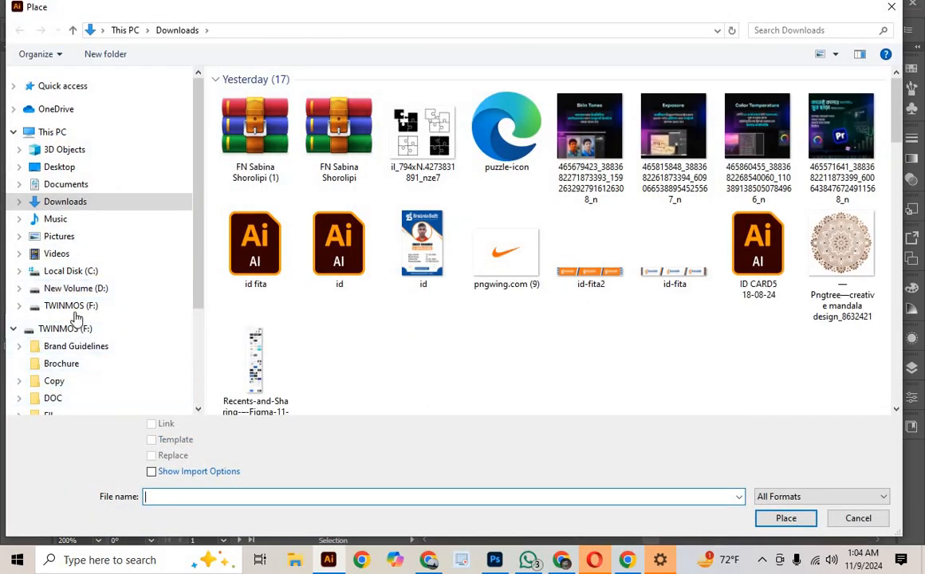
pyautogui.click(71, 306)
pyautogui.click(225, 301)
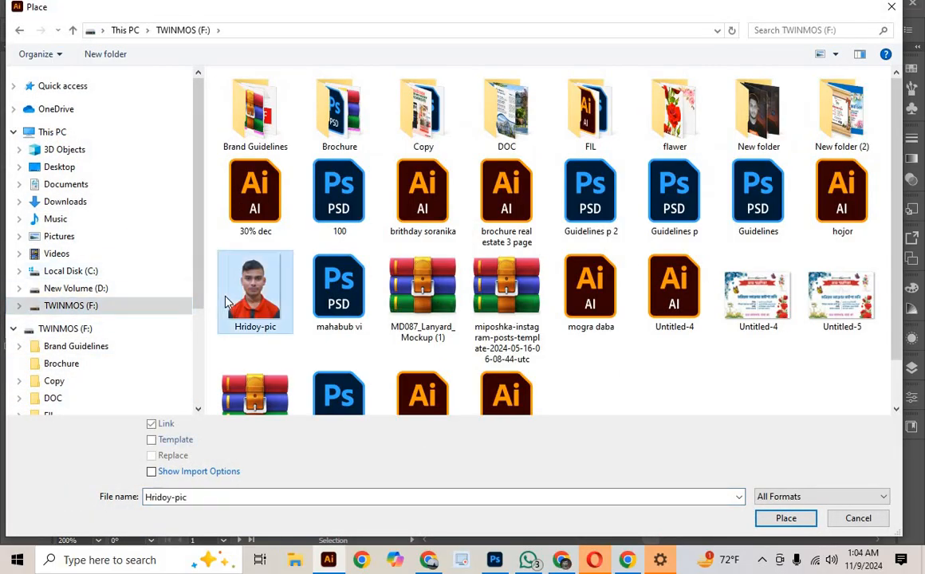
pyautogui.doubleClick(225, 301)
pyautogui.click(426, 86)
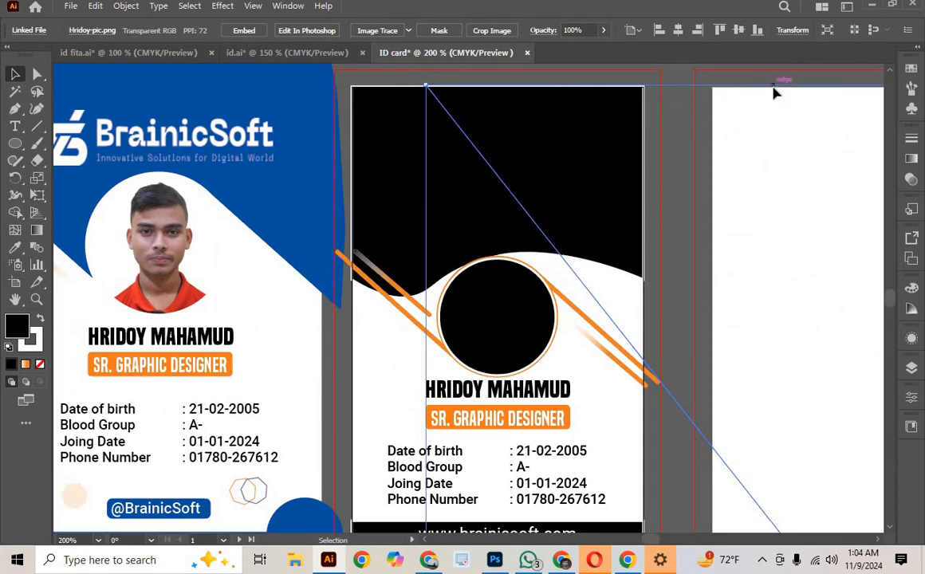
pyautogui.moveTo(797, 86); pyautogui.dragTo(244, 115)
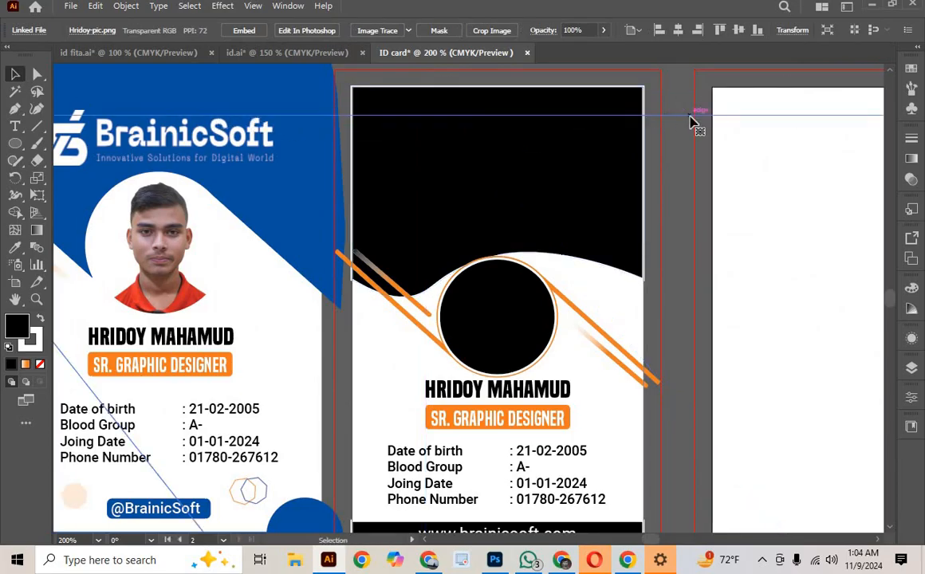
# Step: Scale the placed portrait down to roughly card width and move it onto the front card
pyautogui.moveTo(692, 121); pyautogui.dragTo(483, 132)
pyautogui.hotkey('ctrl', '-')
pyautogui.hotkey('ctrl', '-')
pyautogui.hotkey('ctrl', '-')
pyautogui.hotkey('ctrl', '-')
pyautogui.hotkey('ctrl', '-')
pyautogui.hotkey('ctrl', '-')
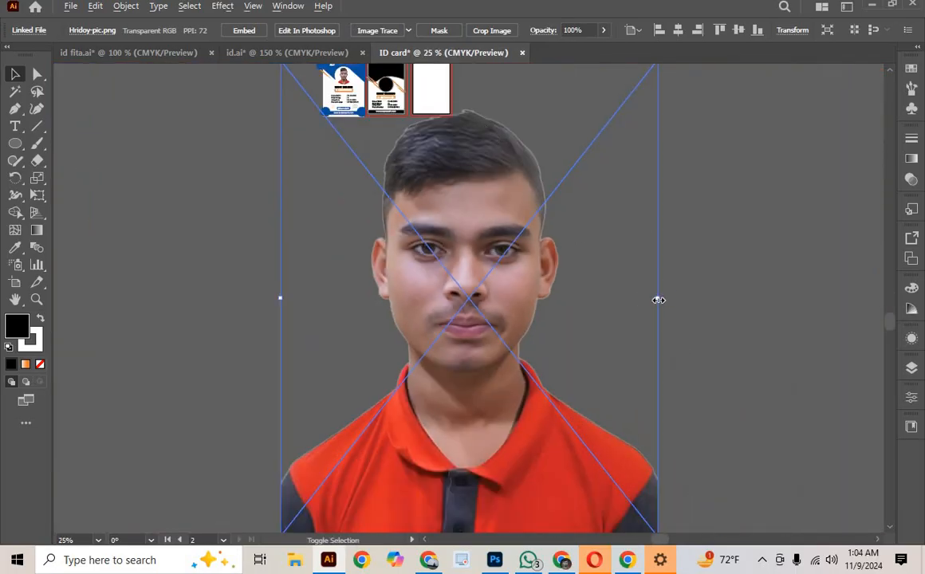
pyautogui.moveTo(630, 299); pyautogui.dragTo(507, 320)
pyautogui.click(566, 352)
pyautogui.scroll(2, 552, 378)
pyautogui.moveTo(482, 365); pyautogui.dragTo(389, 154)
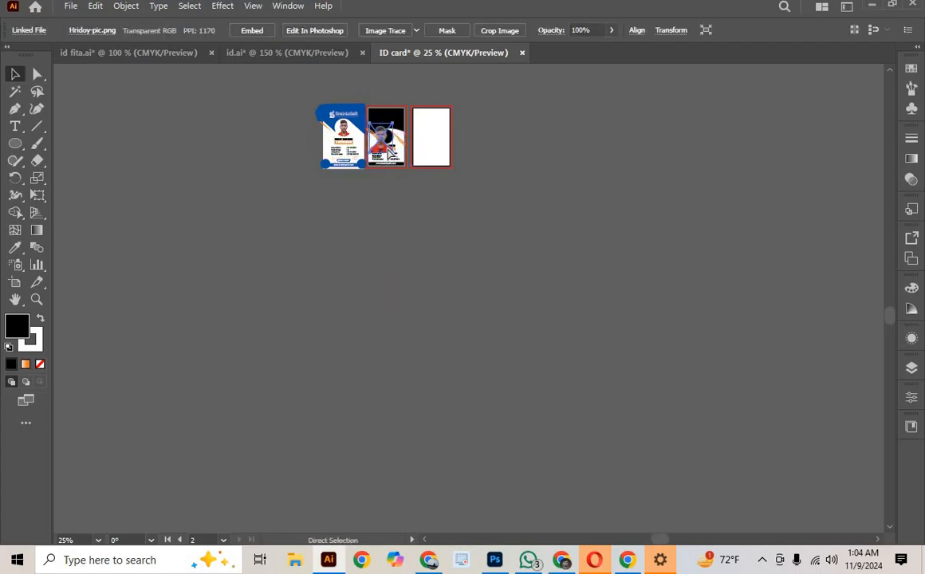
# Step: Shrink the portrait further and center it over the black circle inside the orange ring
pyautogui.hotkey('ctrl', '+')
pyautogui.hotkey('ctrl', '+')
pyautogui.hotkey('ctrl', '+')
pyautogui.hotkey('ctrl', '+')
pyautogui.hotkey('ctrl', '+')
pyautogui.hotkey('ctrl', '+')
pyautogui.hotkey('ctrl', '+')
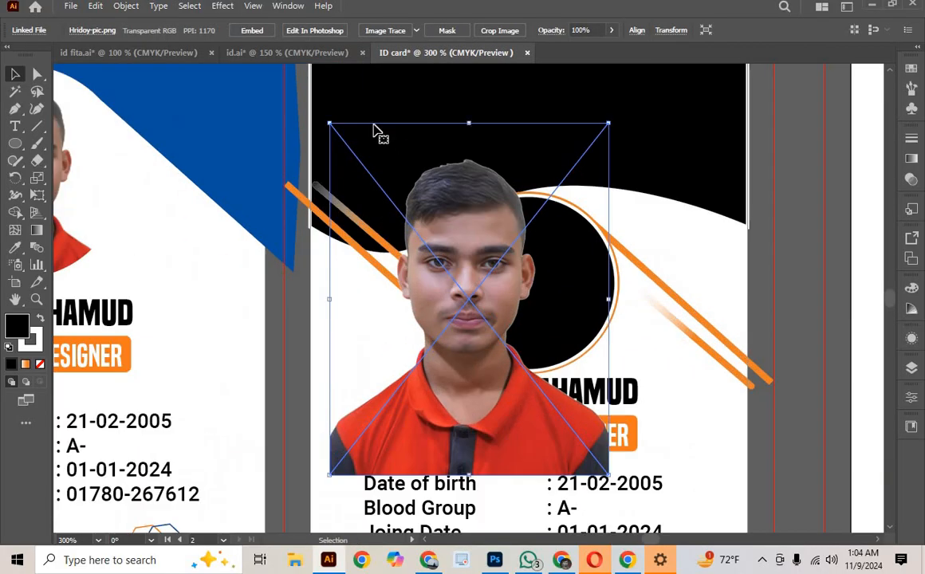
pyautogui.moveTo(525, 324); pyautogui.dragTo(549, 311)
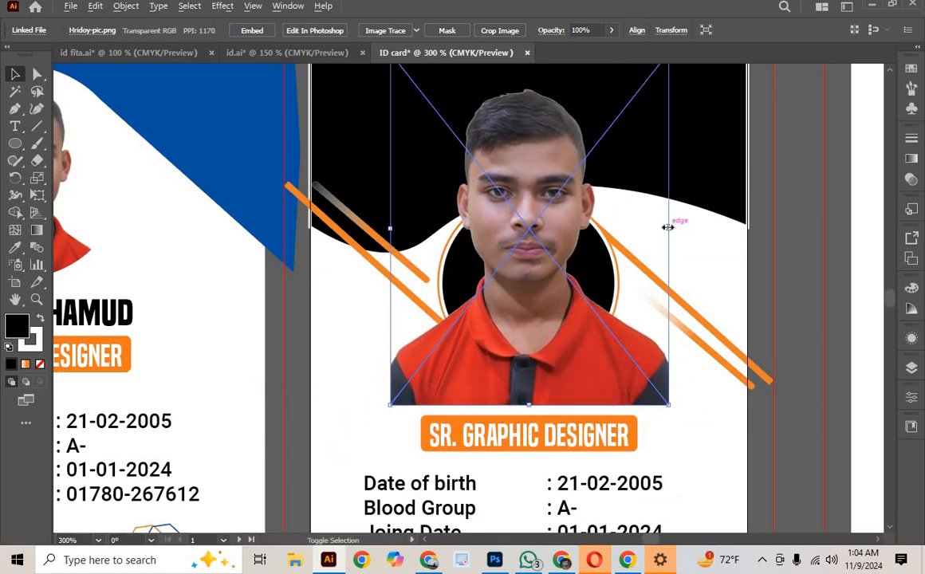
pyautogui.moveTo(668, 227); pyautogui.dragTo(594, 267)
pyautogui.moveTo(551, 293); pyautogui.dragTo(550, 321)
# Step: Send the portrait to the back and clip it with the black circle using a clipping mask
pyautogui.rightClick(550, 321)
pyautogui.moveTo(614, 223)
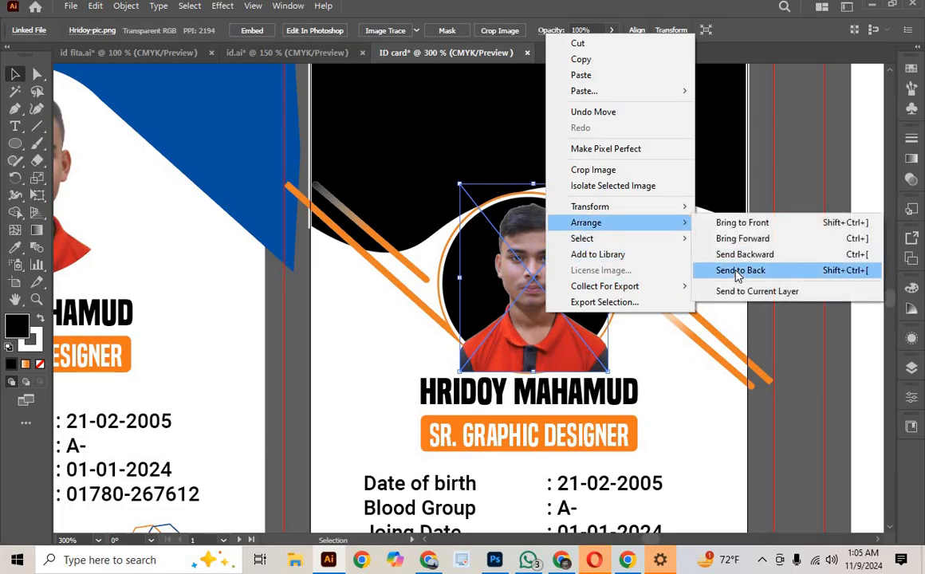
pyautogui.click(738, 271)
pyautogui.keyDown('shift'); pyautogui.click(547, 241); pyautogui.keyUp('shift')
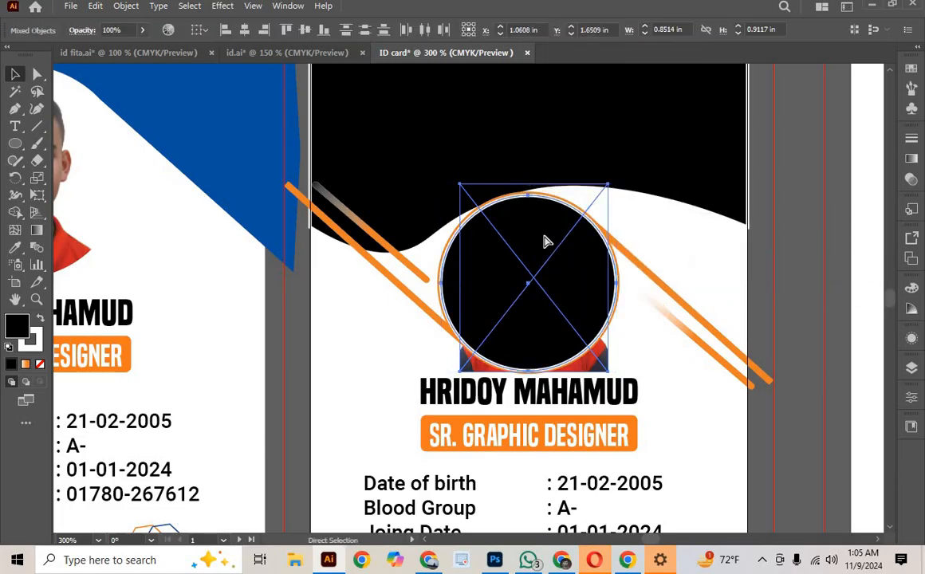
pyautogui.hotkey('ctrl', '7')
pyautogui.click(699, 227)
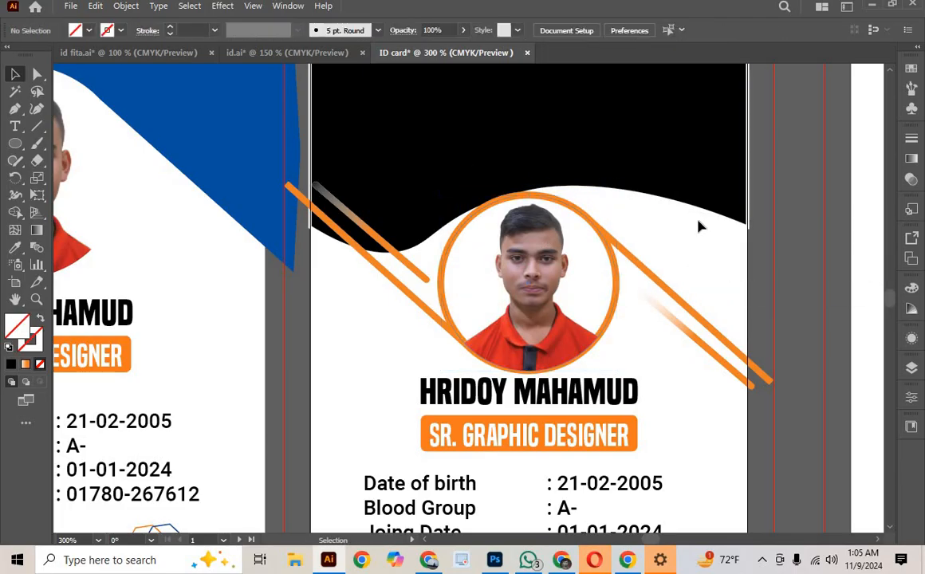
# Step: Stretch the black top shape downward so its wave edge passes behind the portrait
pyautogui.hotkey('ctrl', '-')
pyautogui.hotkey('ctrl', '-')
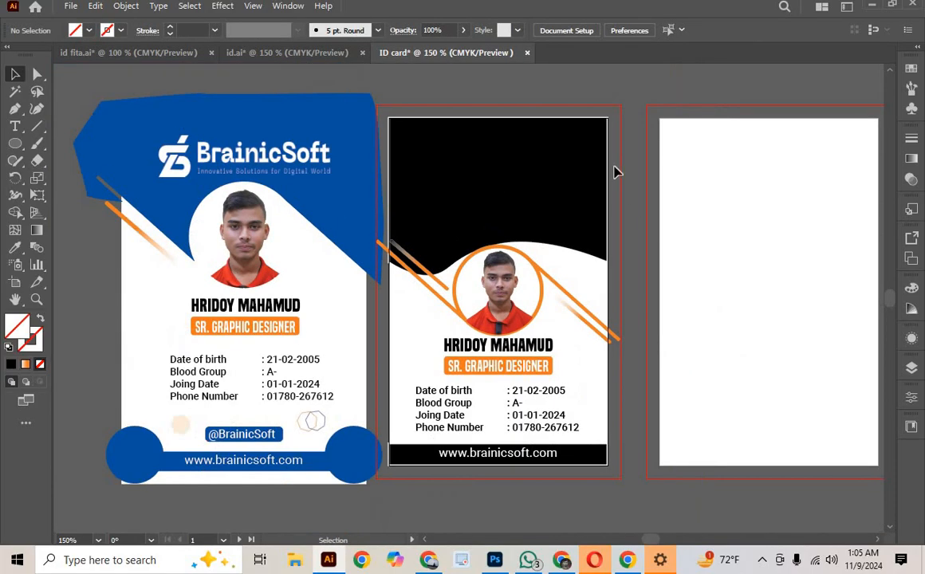
pyautogui.click(557, 213)
pyautogui.moveTo(498, 276); pyautogui.dragTo(499, 312)
pyautogui.click(644, 279)
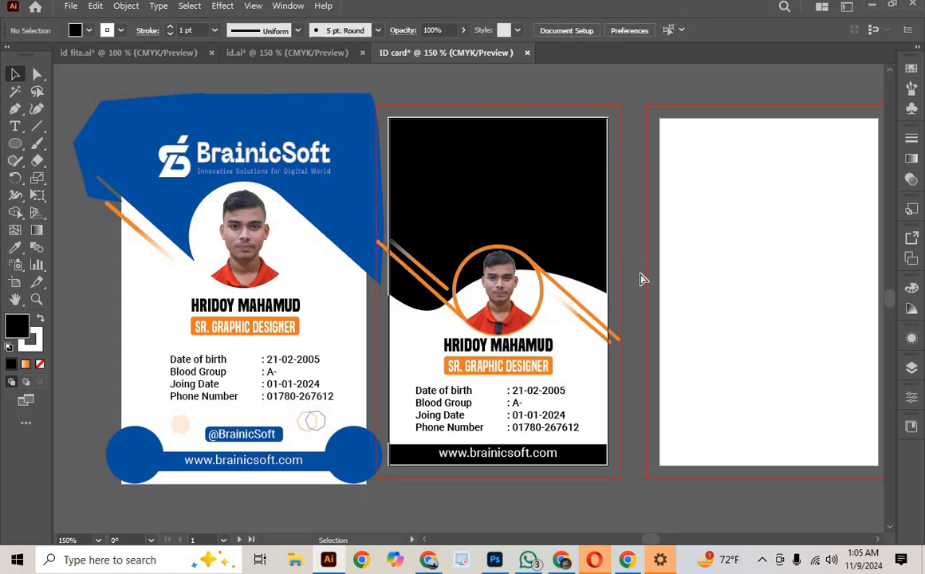
# Step: Try to replace the orange fill of the ring and line group with a black outline
pyautogui.hotkey('ctrl', '+')
pyautogui.hotkey('ctrl', '+')
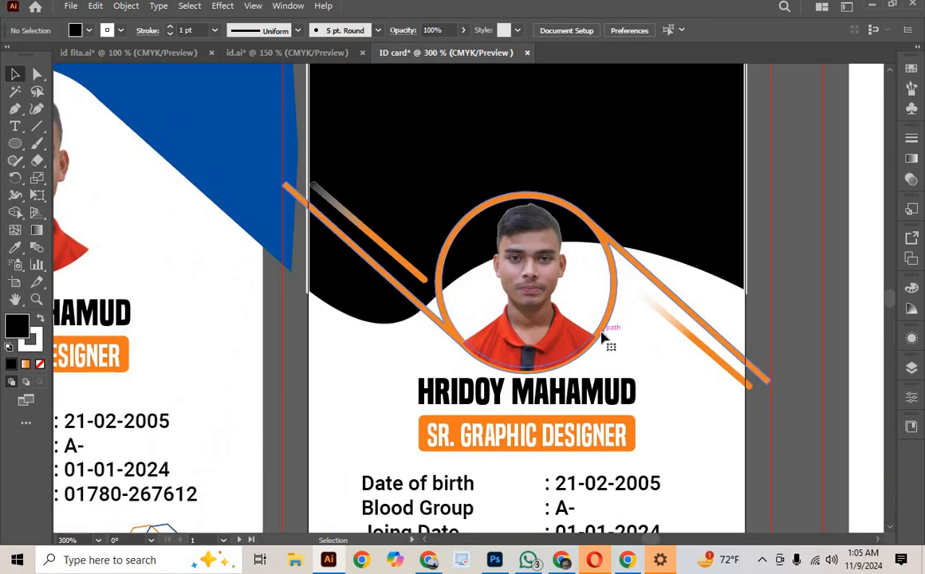
pyautogui.click(606, 339)
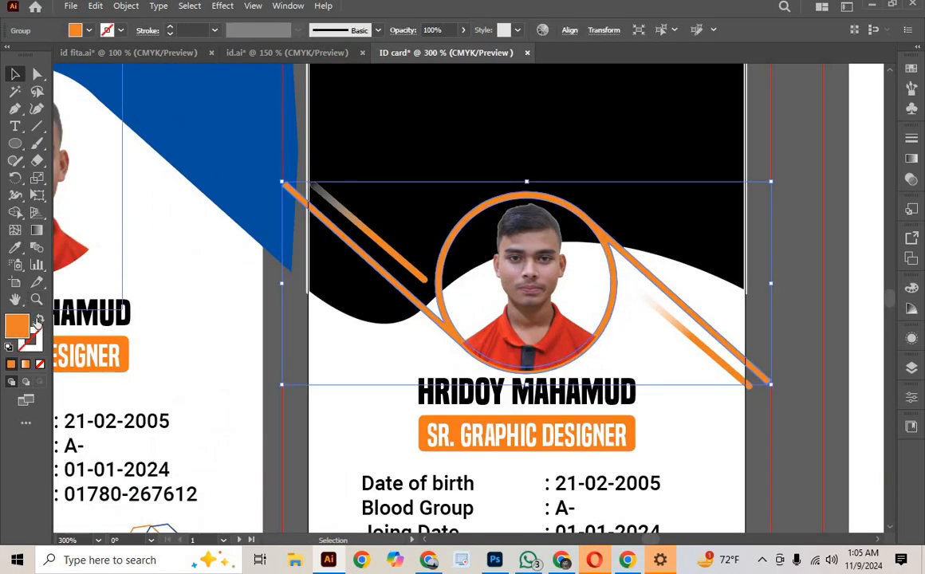
pyautogui.click(37, 318)
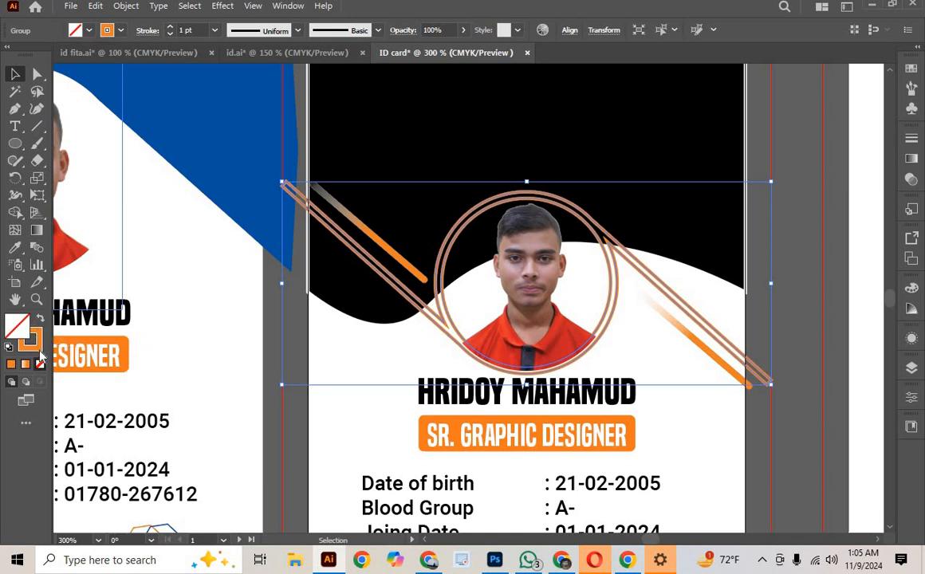
pyautogui.doubleClick(31, 341)
pyautogui.write('EA0000')
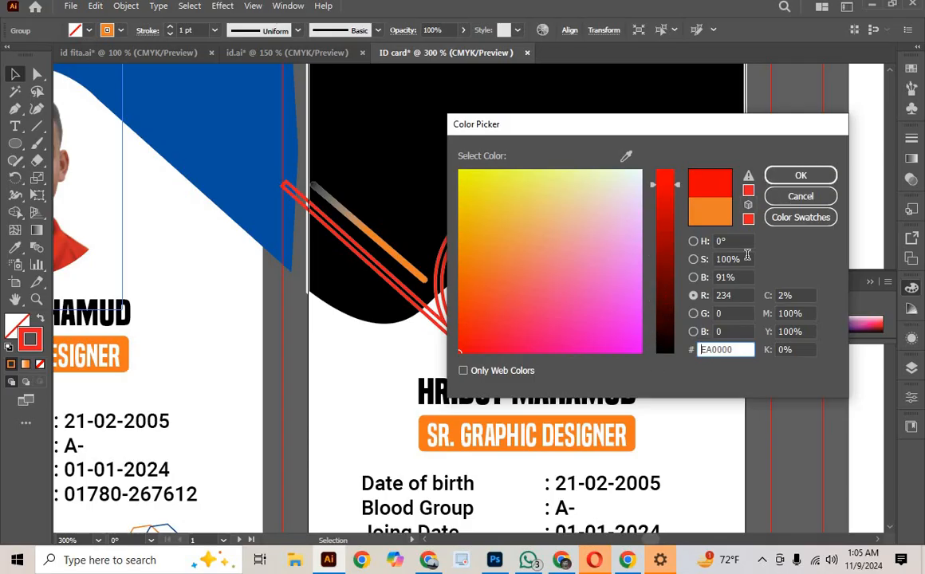
pyautogui.moveTo(594, 279); pyautogui.dragTo(662, 429)
pyautogui.click(675, 350)
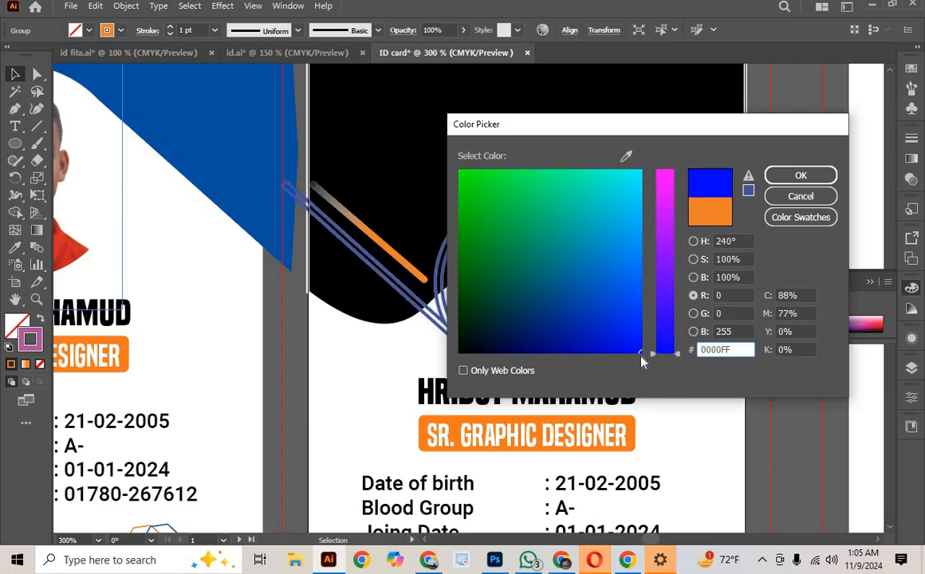
pyautogui.moveTo(555, 314); pyautogui.dragTo(316, 437)
pyautogui.click(800, 176)
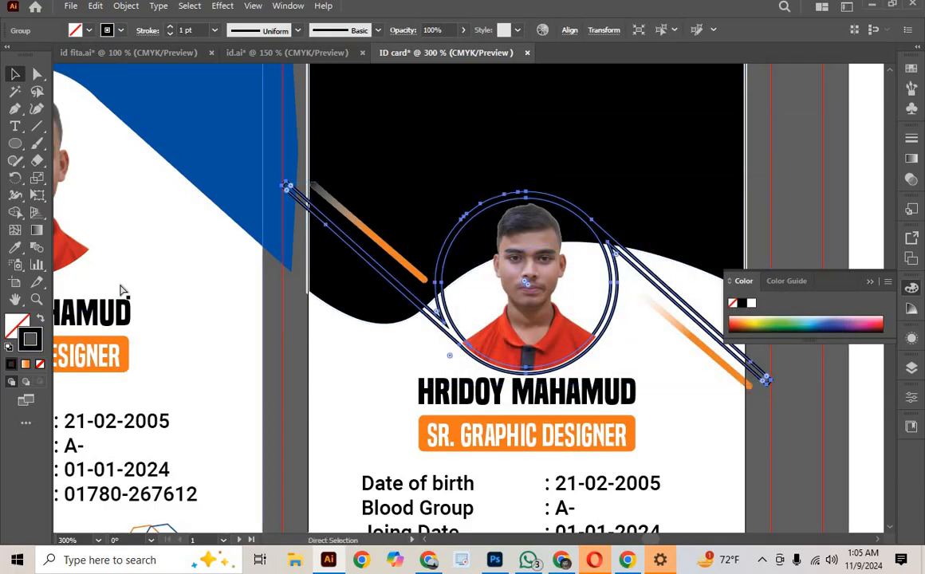
pyautogui.hotkey('ctrl', 'z')
pyautogui.click(279, 386)
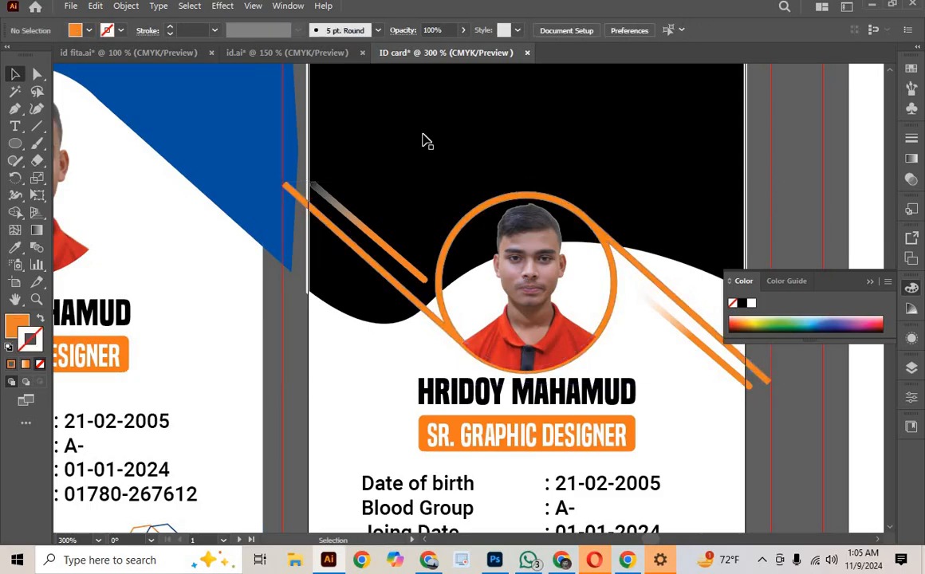
# Step: Stretch the black top shape further down to just above the name and remove its stroke
pyautogui.click(506, 192)
pyautogui.moveTo(526, 327); pyautogui.dragTo(533, 361)
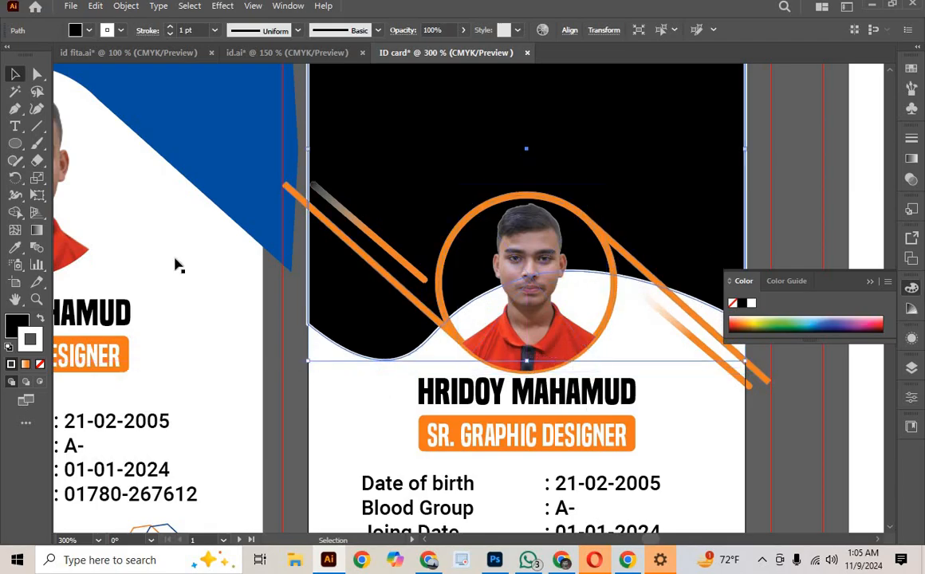
pyautogui.click(40, 363)
pyautogui.click(302, 409)
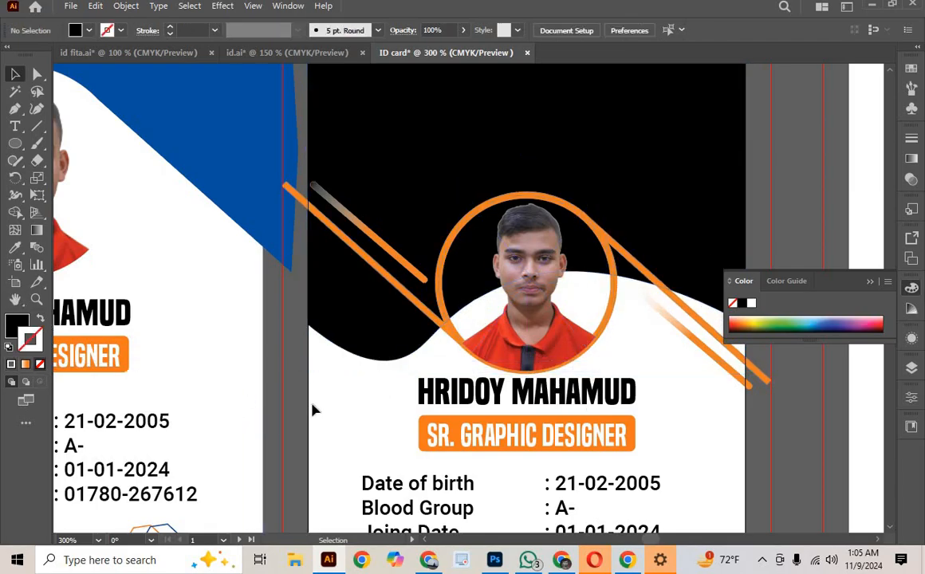
# Step: Reshape the black shape's wave edge with the Curvature tool so it follows the orange ring's upper left arc
pyautogui.hotkey('ctrl', '-')
pyautogui.hotkey('ctrl', '-')
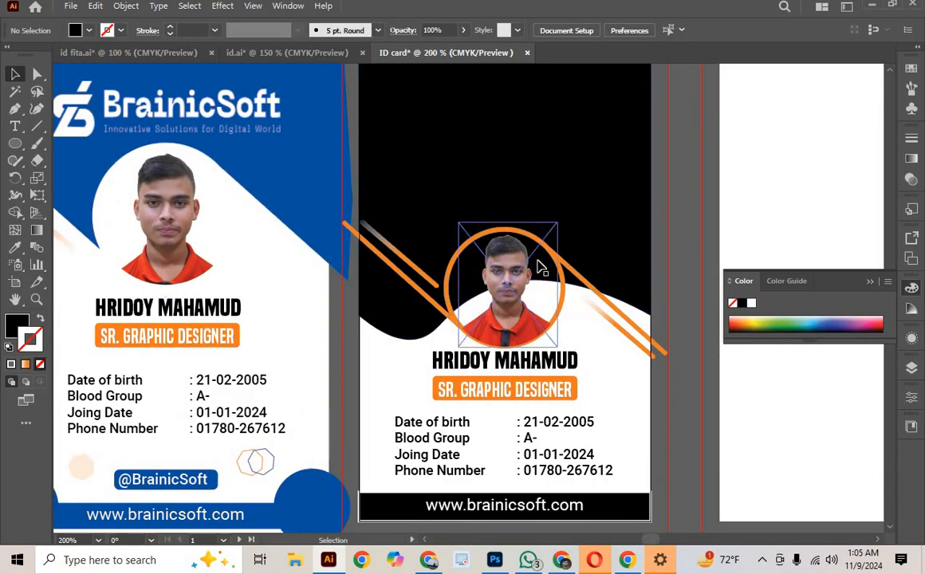
pyautogui.click(630, 254)
pyautogui.click(38, 109)
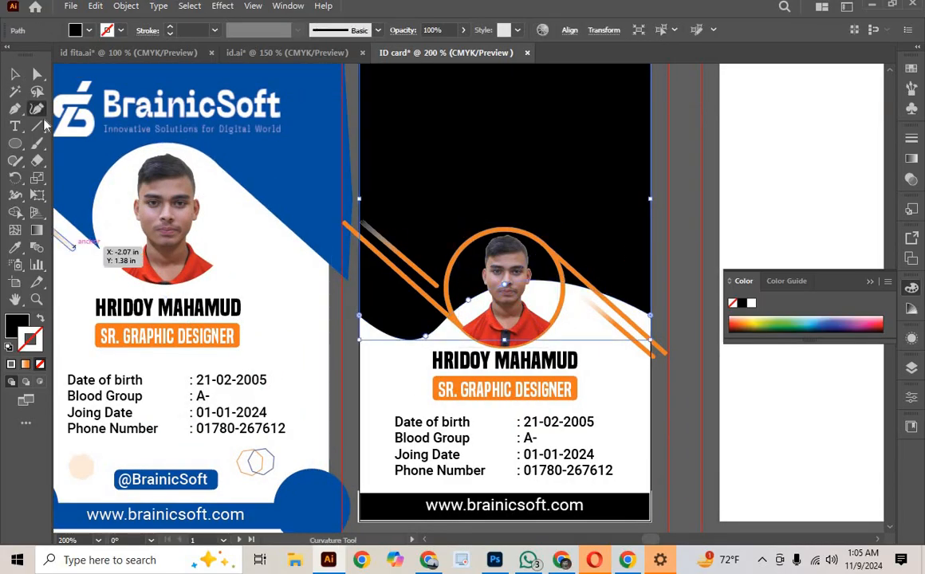
pyautogui.moveTo(467, 245); pyautogui.dragTo(483, 230)
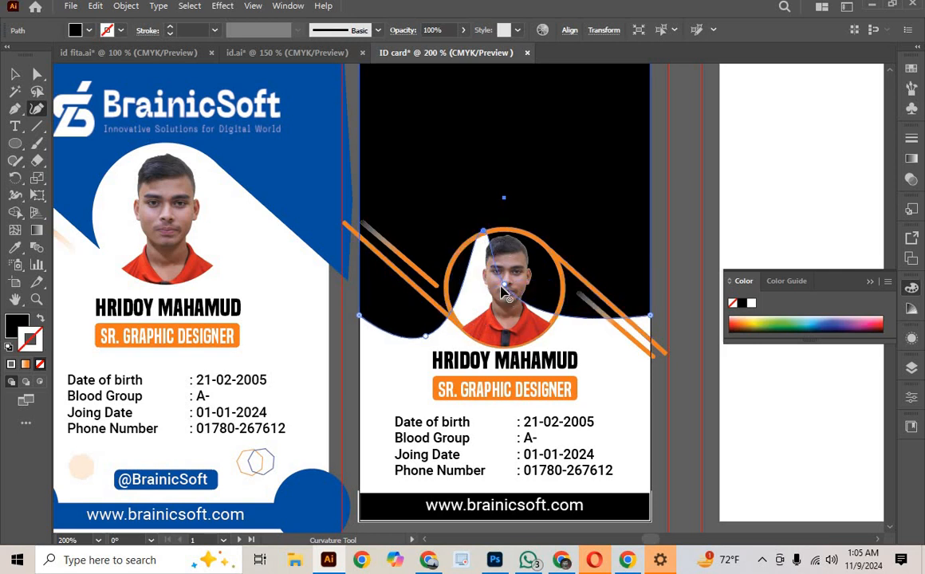
pyautogui.hotkey('ctrl', '=')
pyautogui.hotkey('ctrl', '=')
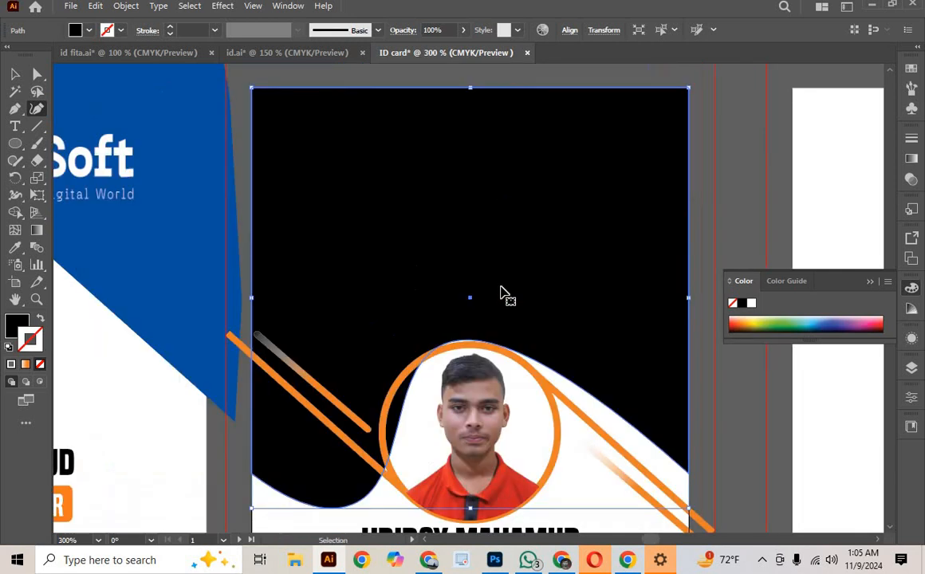
pyautogui.scroll(-5, 509, 284)
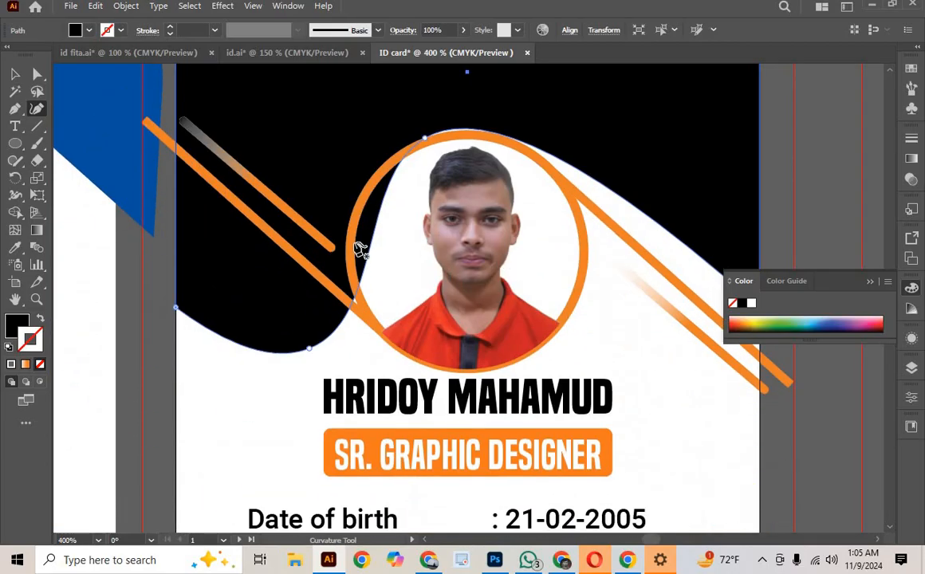
pyautogui.moveTo(377, 254); pyautogui.dragTo(369, 198)
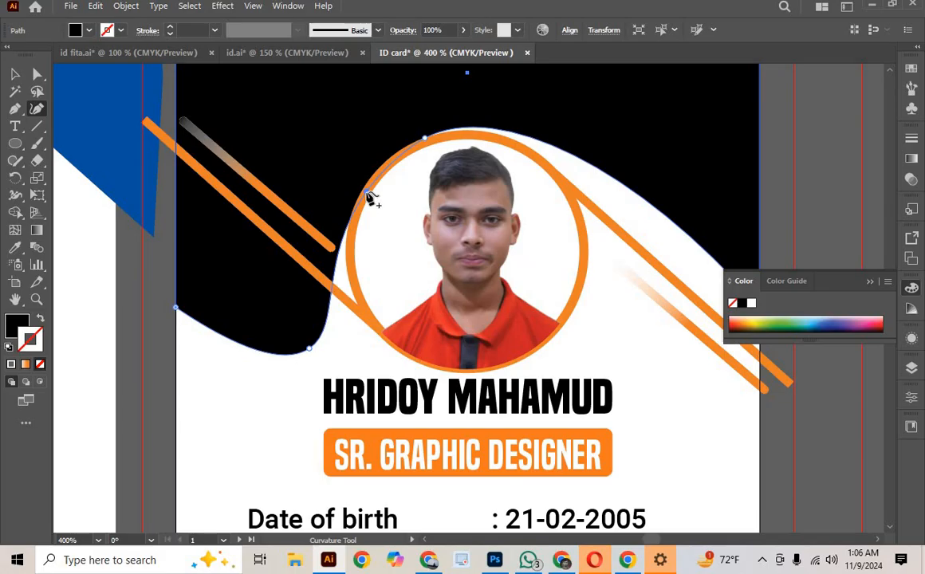
pyautogui.click(15, 75)
pyautogui.click(517, 359)
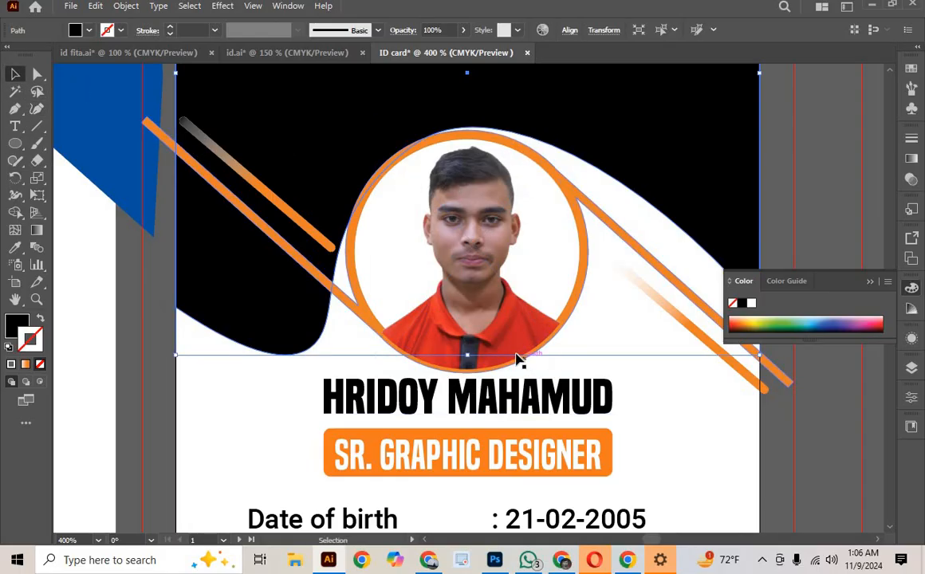
# Step: Stretch the black wave shape downward to a height of about 2.21 in
pyautogui.scroll(-3, 526, 342)
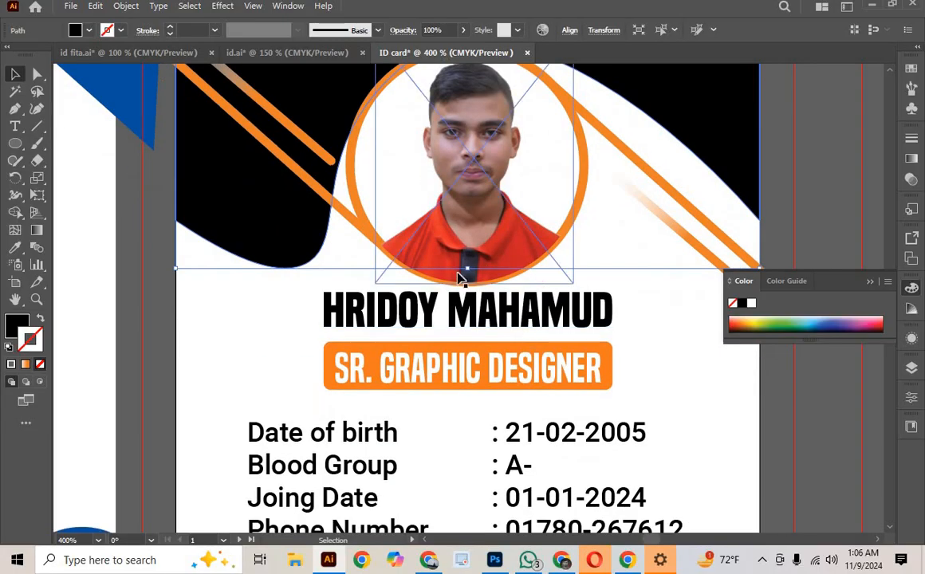
pyautogui.moveTo(468, 271); pyautogui.dragTo(472, 314)
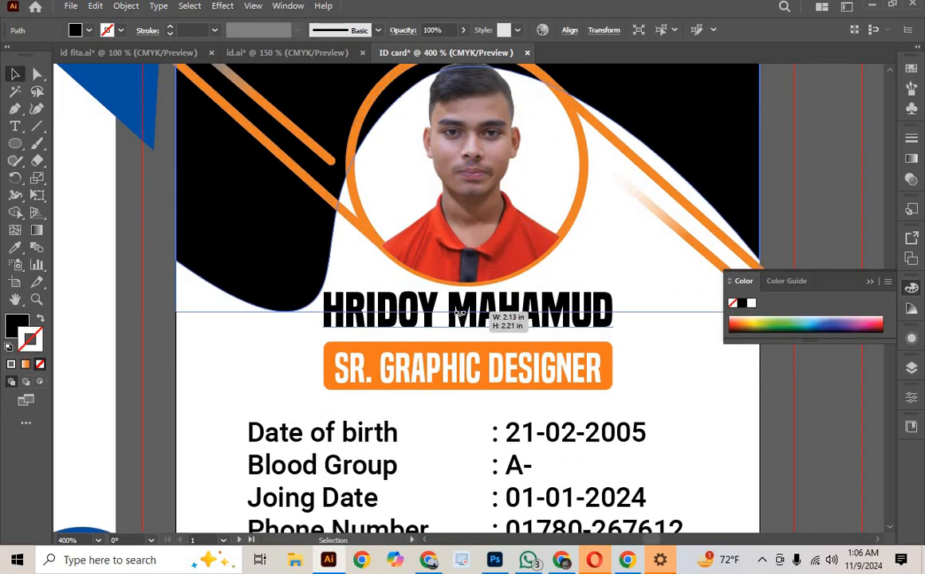
pyautogui.scroll(5, 472, 314)
pyautogui.scroll(4, 547, 335)
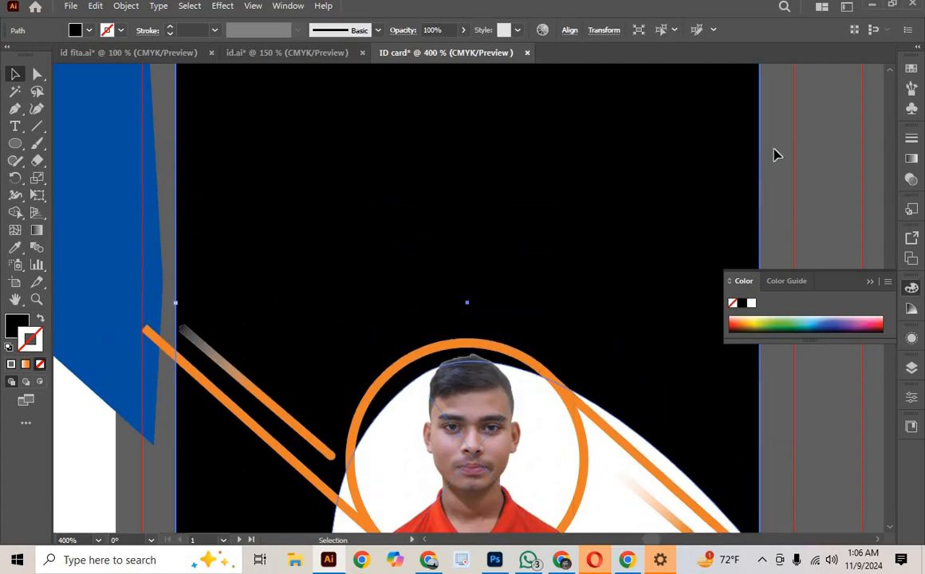
pyautogui.click(871, 280)
pyautogui.click(815, 254)
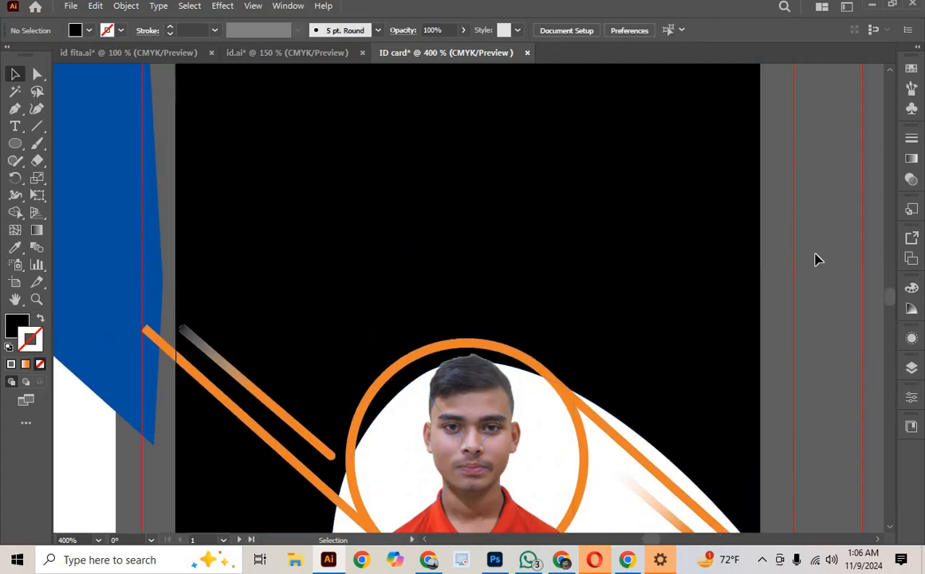
pyautogui.hotkey('ctrl', '-')
pyautogui.hotkey('ctrl', '-')
pyautogui.hotkey('ctrl', '-')
pyautogui.hotkey('ctrl', '-')
pyautogui.hotkey('ctrl', '+')
pyautogui.hotkey('ctrl', '+')
pyautogui.hotkey('ctrl', '+')
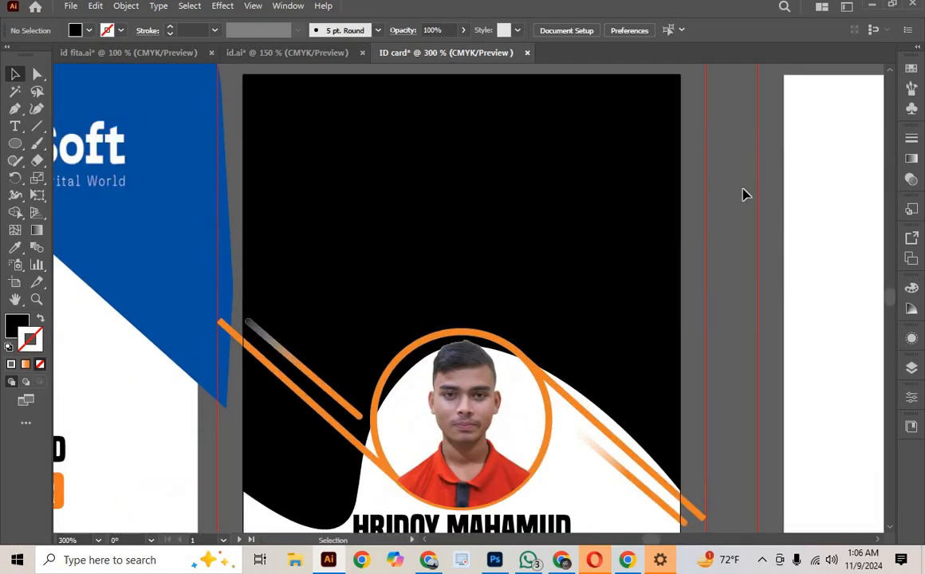
# Step: Reshape the black wave shape with the Curvature tool by pulling its edge outward to the orange ring's upper left arc
pyautogui.click(474, 410)
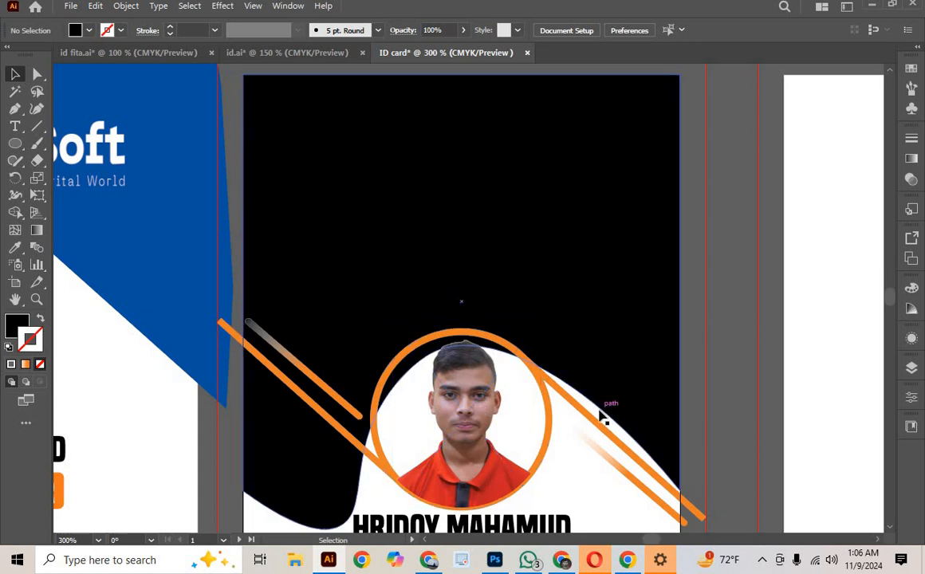
pyautogui.click(560, 458)
pyautogui.scroll(-3, 562, 457)
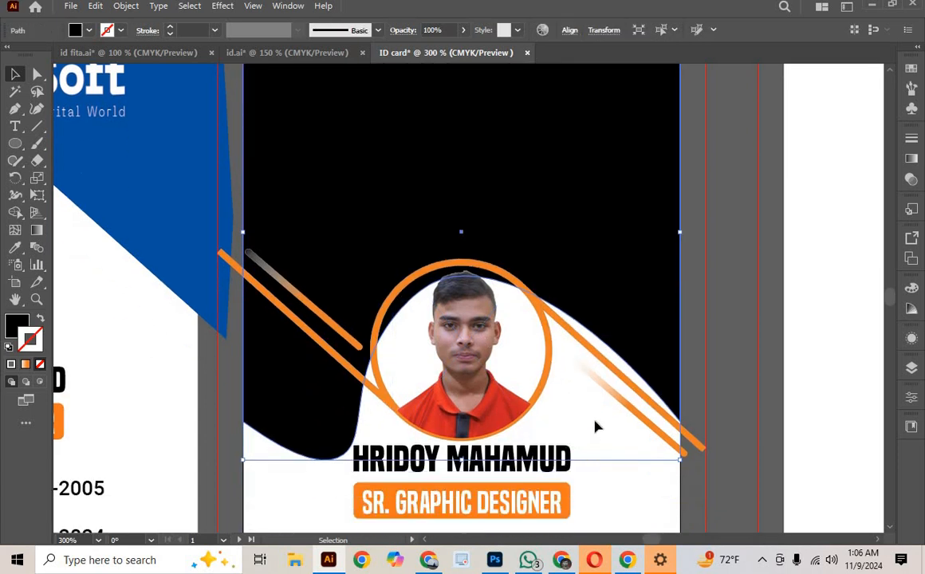
pyautogui.click(36, 108)
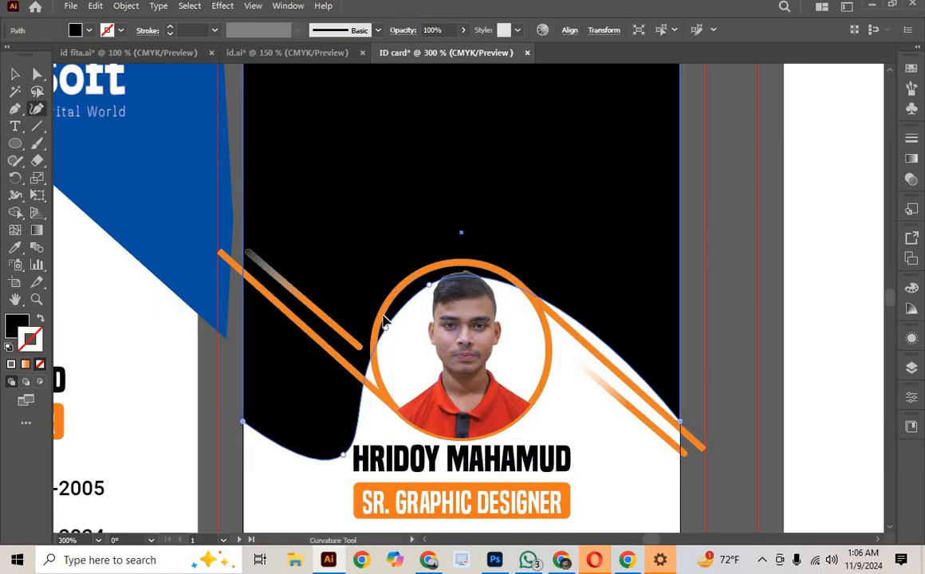
pyautogui.moveTo(384, 326); pyautogui.dragTo(430, 268)
# Step: Fine-tune the wave's curve point beside the ring's upper left so the black edge meets the ring's outer edge
pyautogui.hotkey('ctrl', '+')
pyautogui.hotkey('ctrl', '+')
pyautogui.hotkey('ctrl', '+')
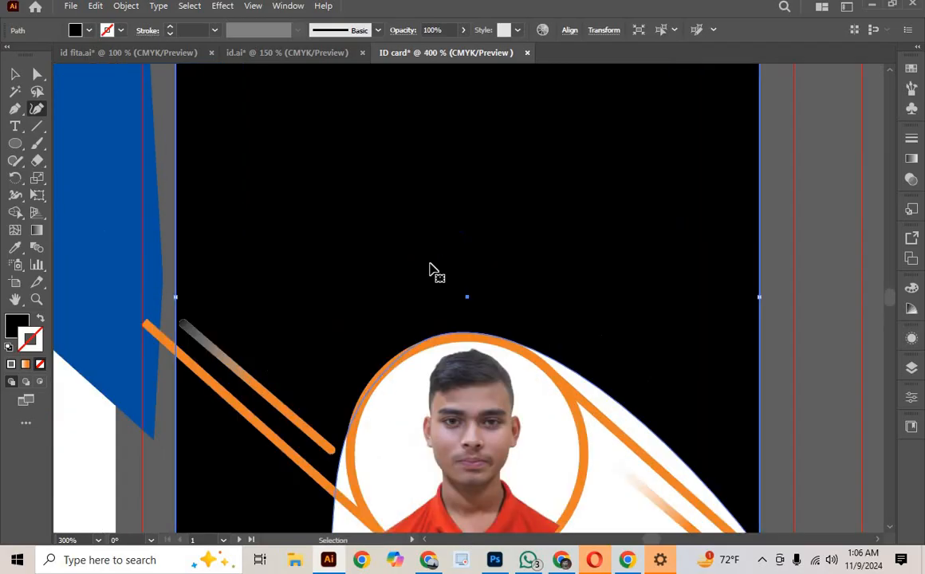
pyautogui.scroll(-1, 598, 233)
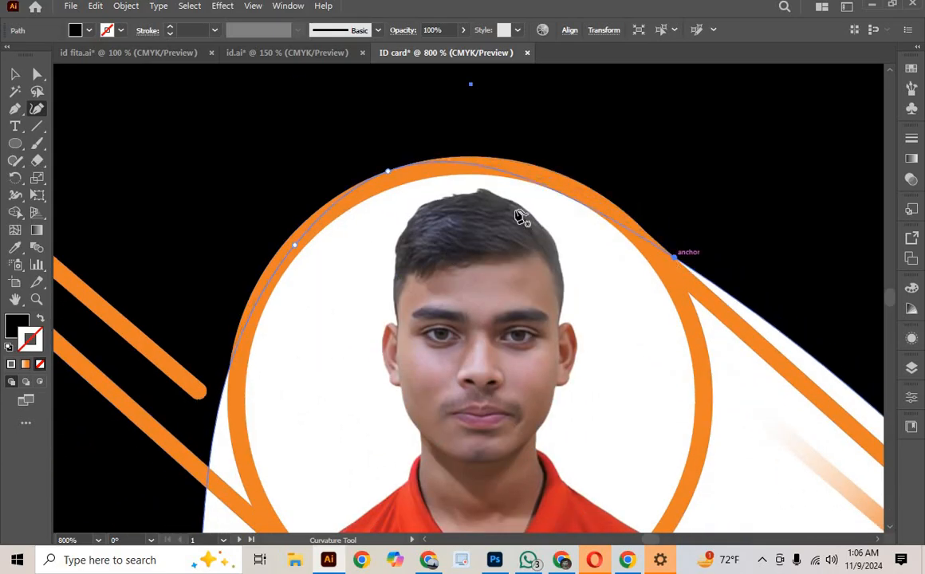
pyautogui.moveTo(293, 245); pyautogui.dragTo(283, 243)
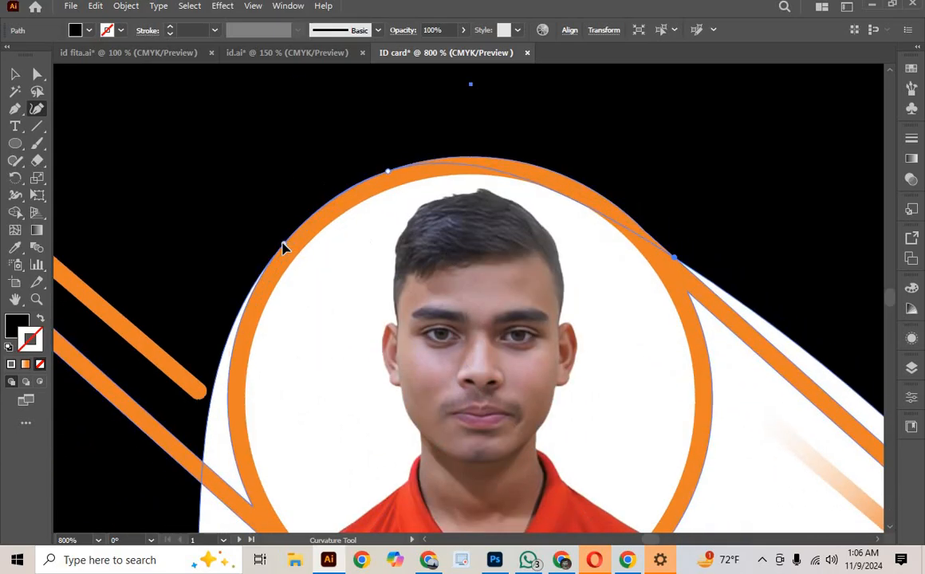
pyautogui.click(15, 73)
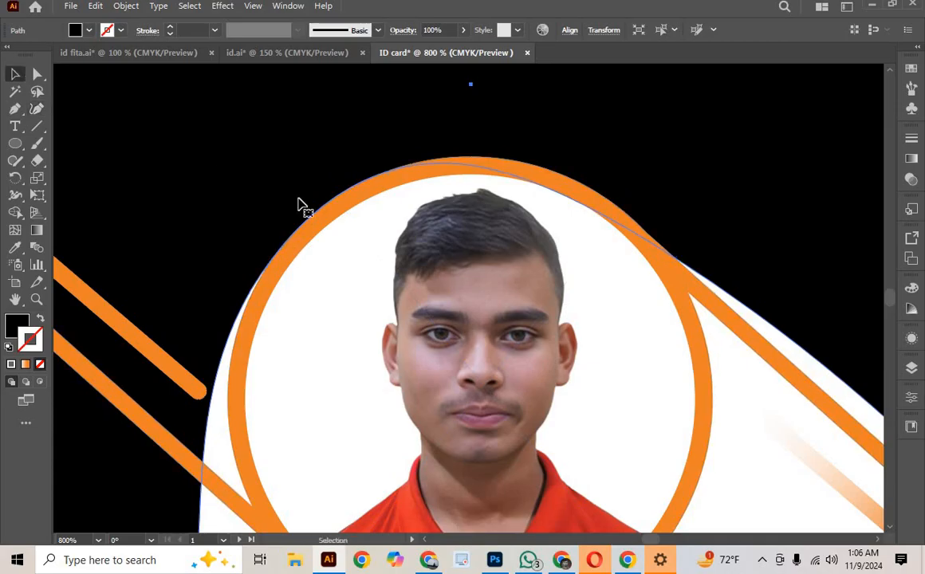
pyautogui.hotkey('ctrl', '-')
pyautogui.hotkey('ctrl', '-')
pyautogui.hotkey('ctrl', '-')
pyautogui.hotkey('ctrl', '-')
pyautogui.hotkey('ctrl', '-')
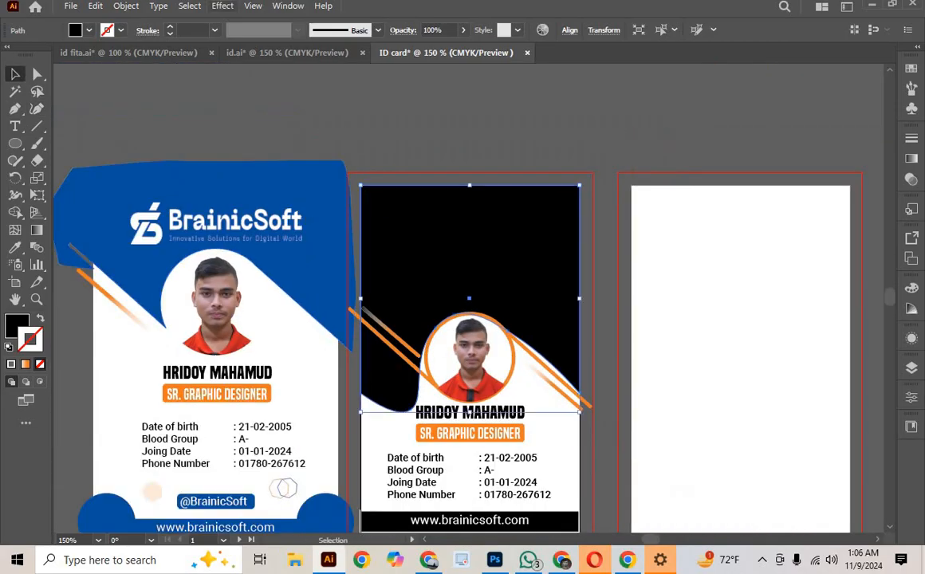
pyautogui.click(367, 160)
# Step: Remove the black wave's lower left bulge beside the name so its edge runs directly from the ring to the card's side
pyautogui.scroll(-3, 465, 231)
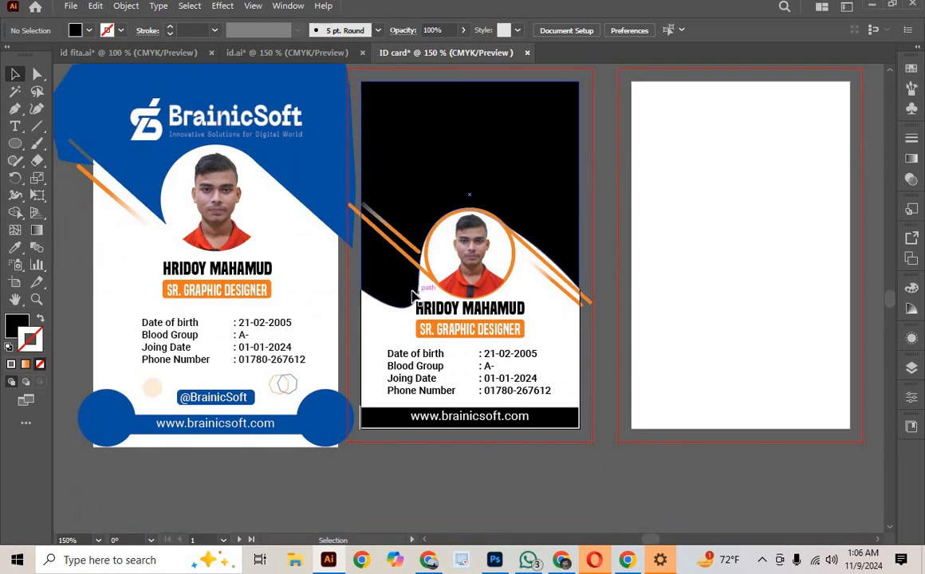
pyautogui.click(410, 288)
pyautogui.click(37, 109)
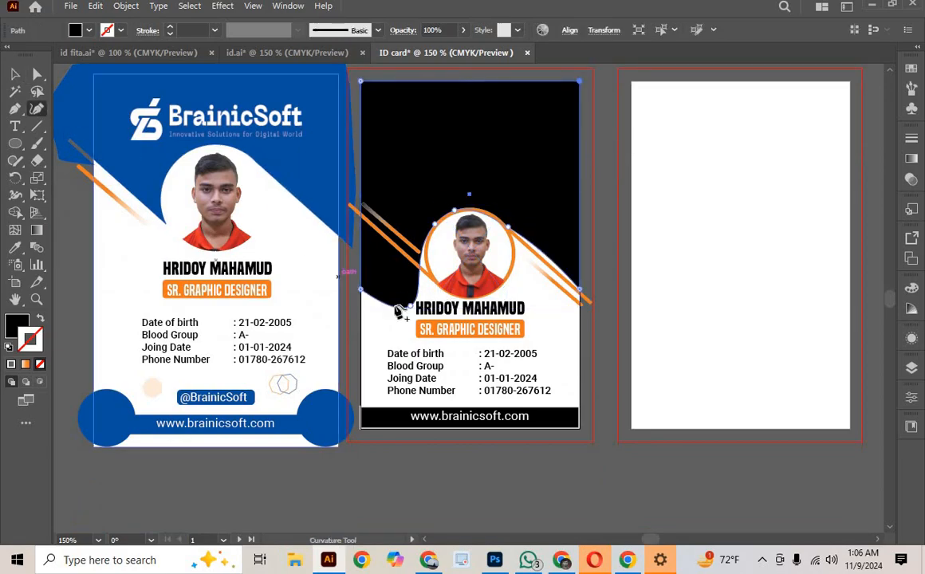
pyautogui.hotkey('ctrl', 'z')
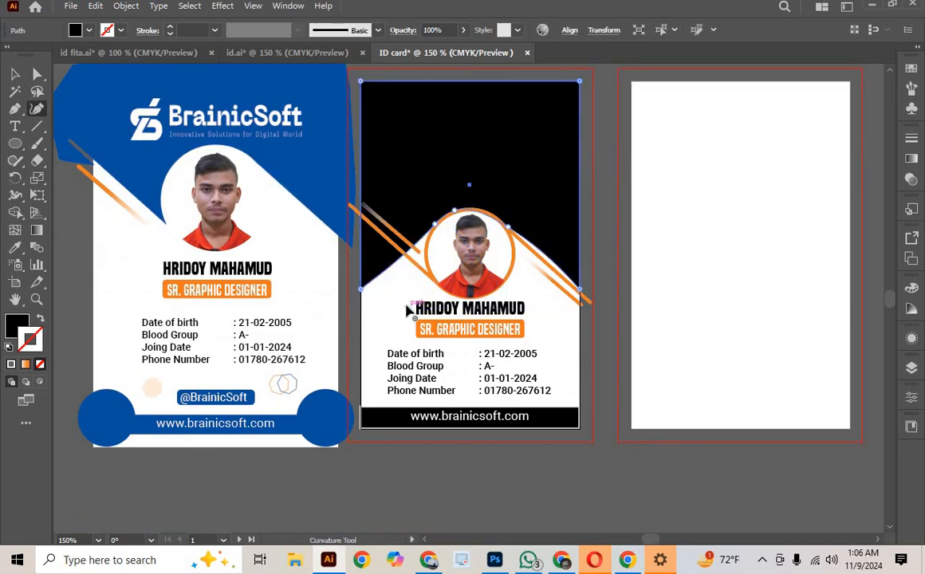
pyautogui.click(16, 76)
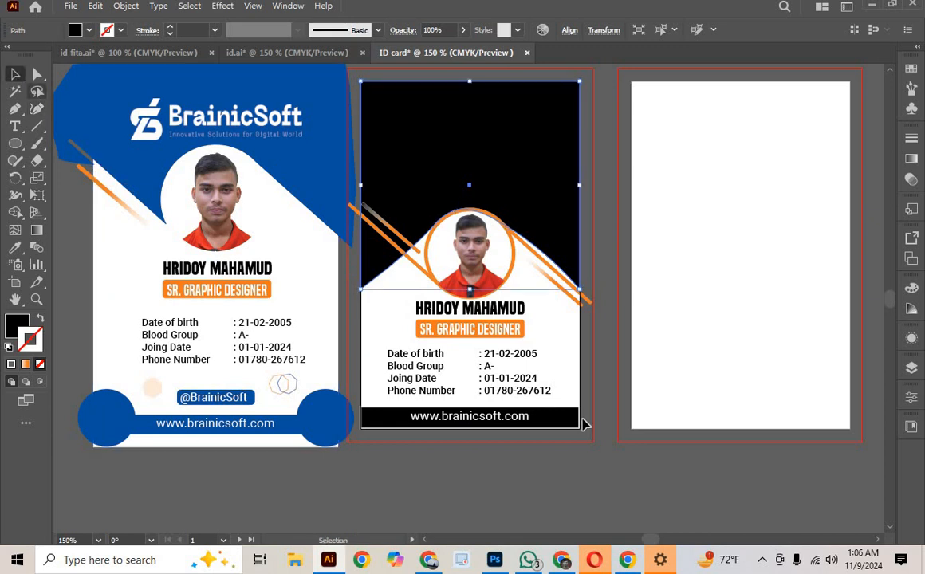
pyautogui.click(582, 423)
# Step: Inspect the front card's wave edge, personal details and black website bar up close
pyautogui.hotkey('ctrl', '=')
pyautogui.hotkey('ctrl', '=')
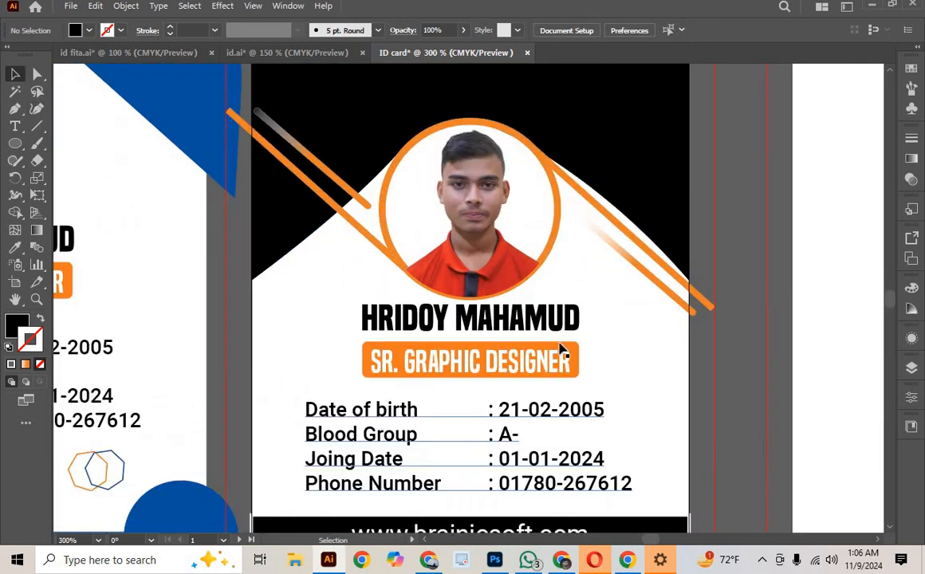
pyautogui.scroll(-3, 566, 355)
pyautogui.scroll(-4, 476, 374)
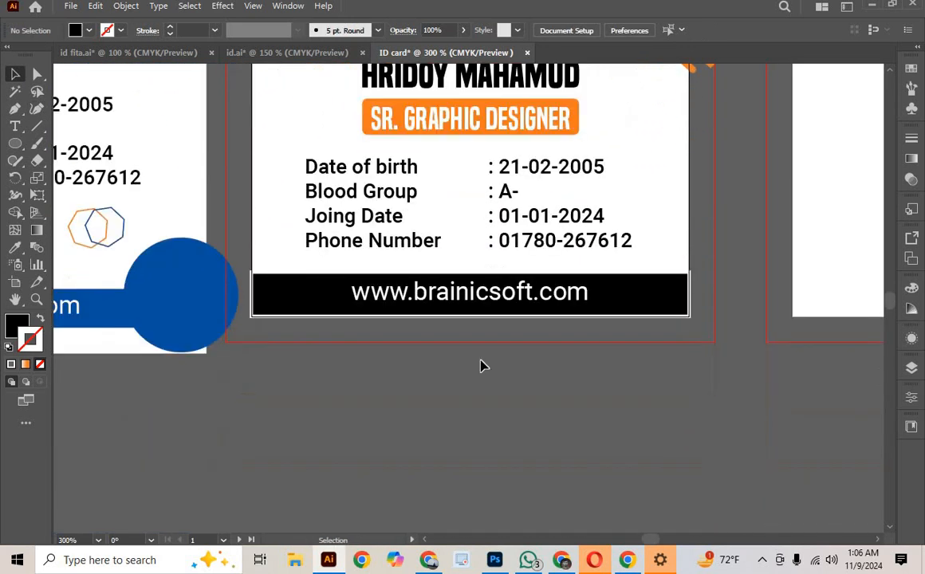
pyautogui.scroll(3, 486, 355)
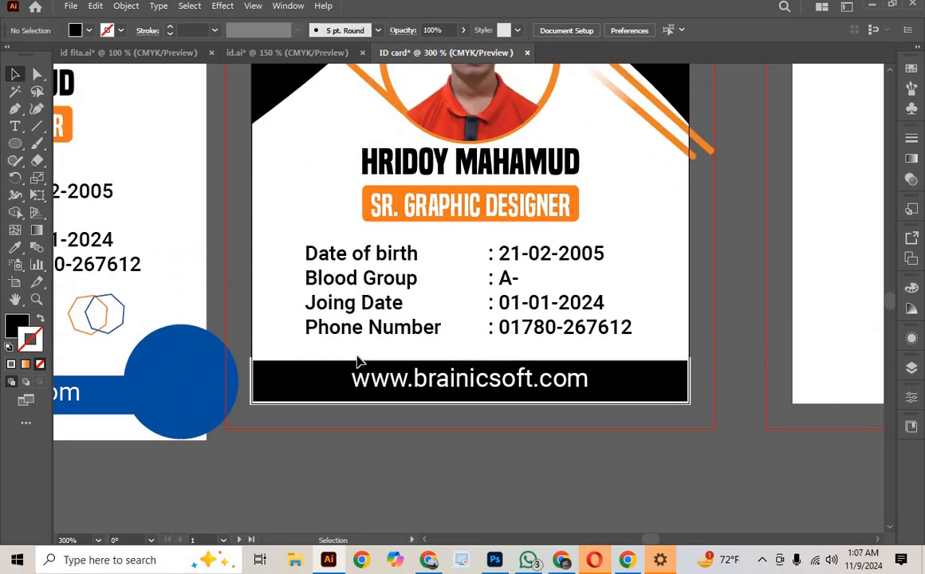
pyautogui.scroll(2, 363, 350)
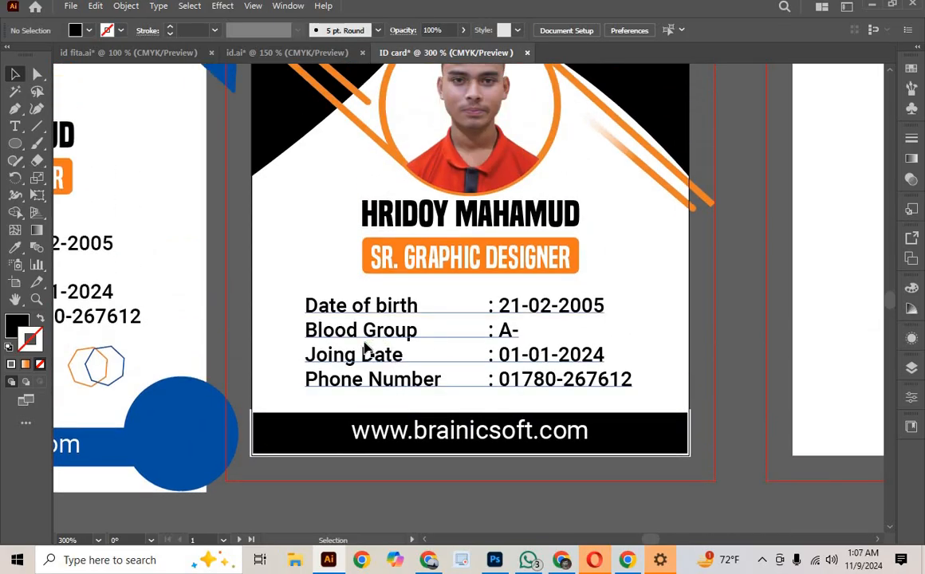
pyautogui.hotkey('ctrl', '-')
pyautogui.hotkey('ctrl', '-')
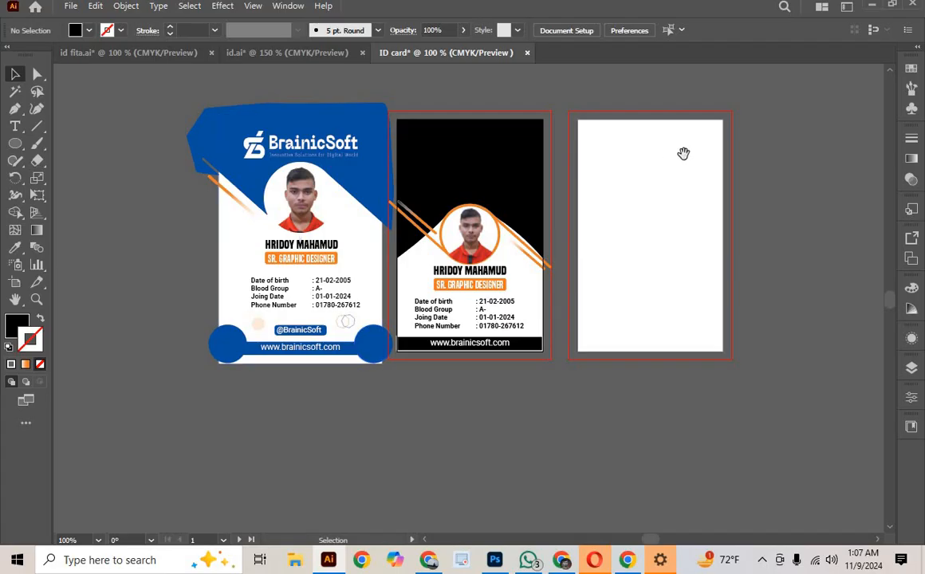
# Step: Copy the white BrainicSoft logo from the blue reference card onto the black top area of the front card
pyautogui.moveTo(682, 151); pyautogui.dragTo(477, 234)
pyautogui.click(148, 213)
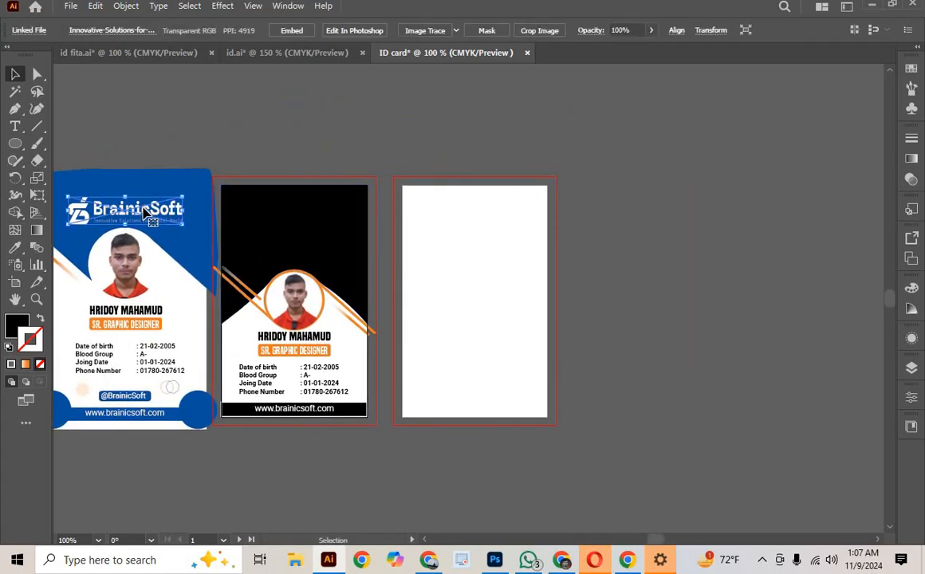
pyautogui.moveTo(146, 211); pyautogui.dragTo(317, 214)
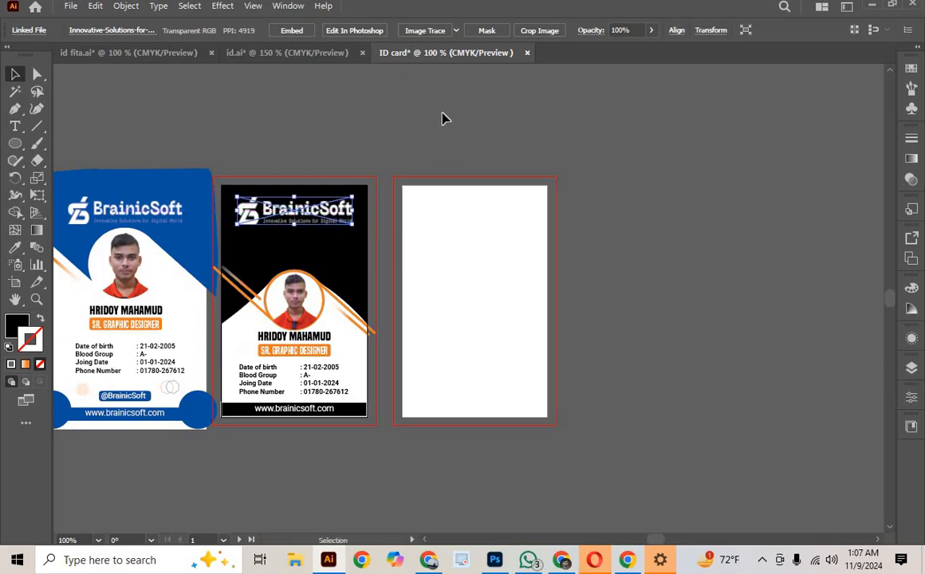
pyautogui.click(461, 155)
# Step: Copy the black wave shape onto the blank back card and rotate it a quarter turn so the curve faces left
pyautogui.moveTo(437, 175); pyautogui.dragTo(390, 169)
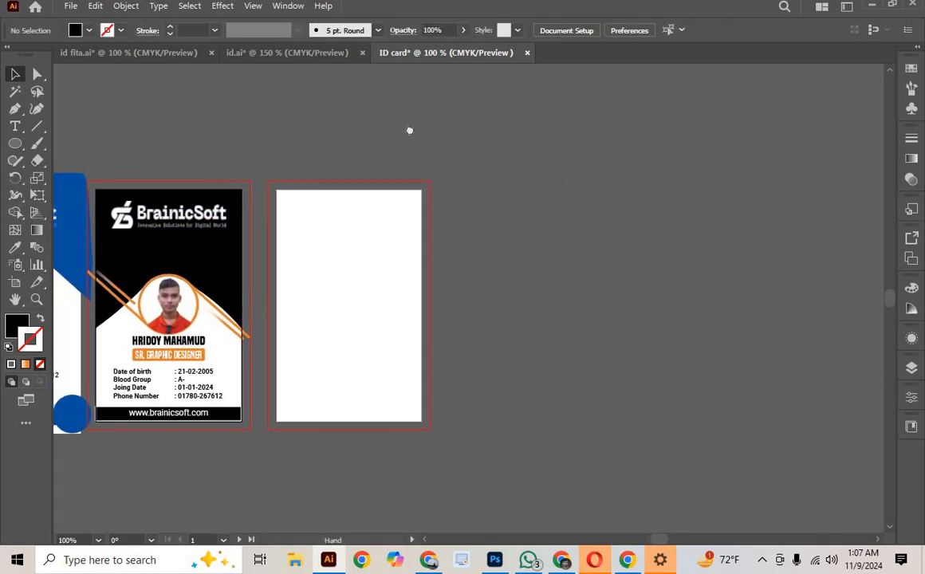
pyautogui.moveTo(410, 130); pyautogui.dragTo(512, 86)
pyautogui.moveTo(491, 199); pyautogui.dragTo(447, 225)
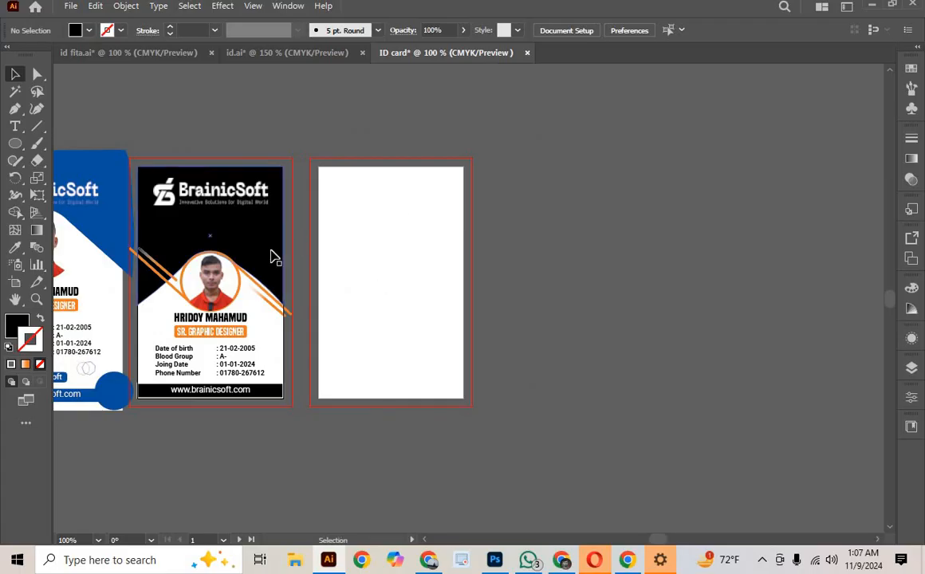
pyautogui.moveTo(272, 252); pyautogui.dragTo(435, 361)
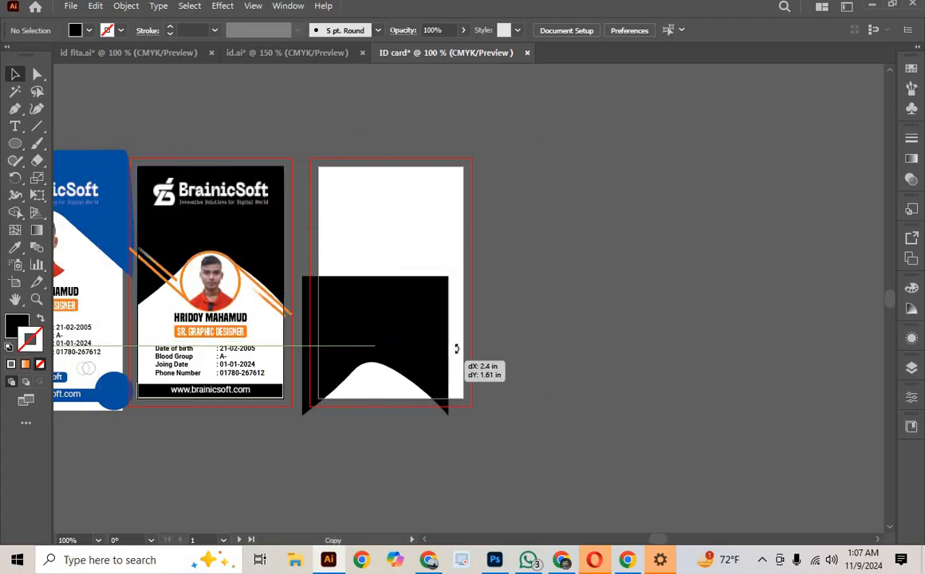
pyautogui.moveTo(453, 273); pyautogui.dragTo(275, 510)
pyautogui.scroll(-3, 407, 355)
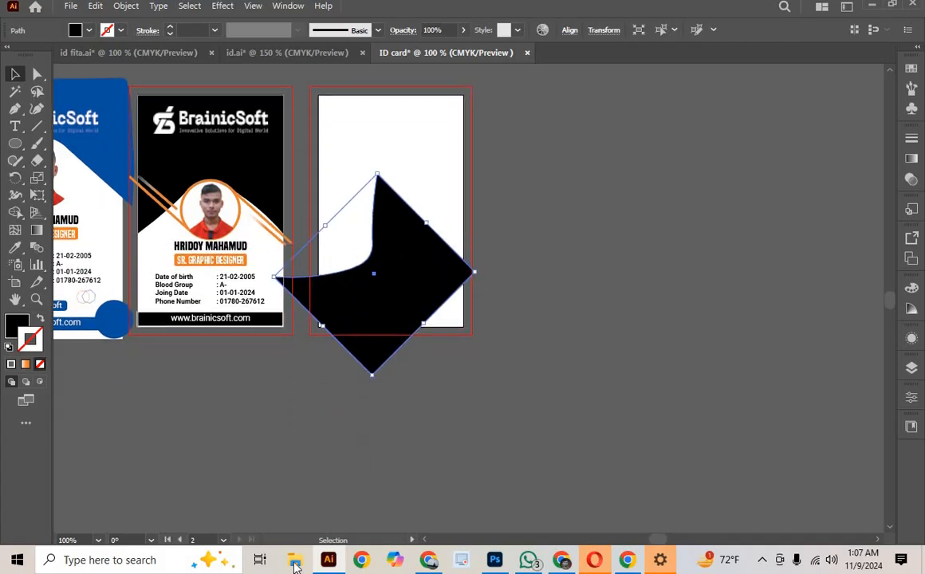
pyautogui.moveTo(429, 327); pyautogui.dragTo(470, 274)
pyautogui.scroll(4, 466, 270)
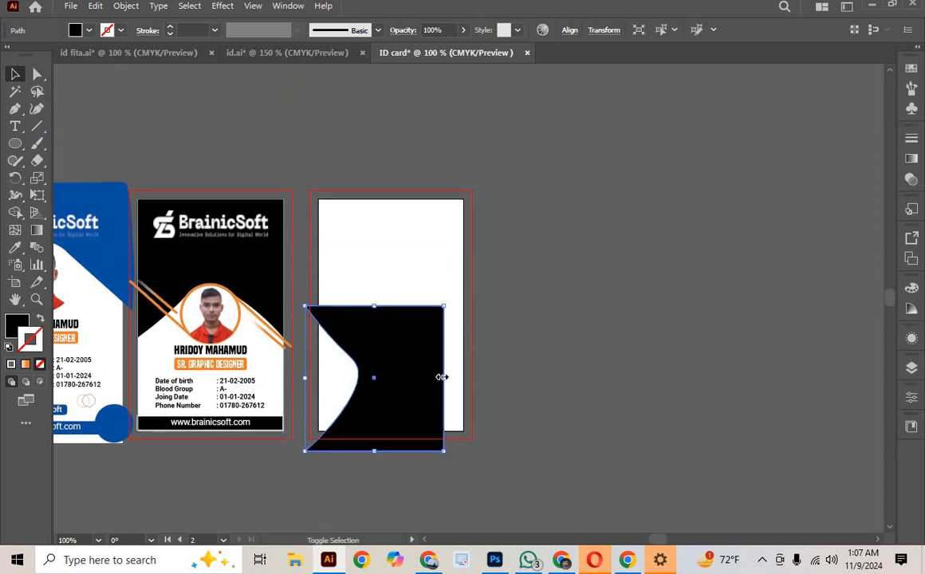
# Step: Flip the copied black shape so its curve faces right, then shrink it near the left edge of the back card
pyautogui.moveTo(446, 378); pyautogui.dragTo(441, 382)
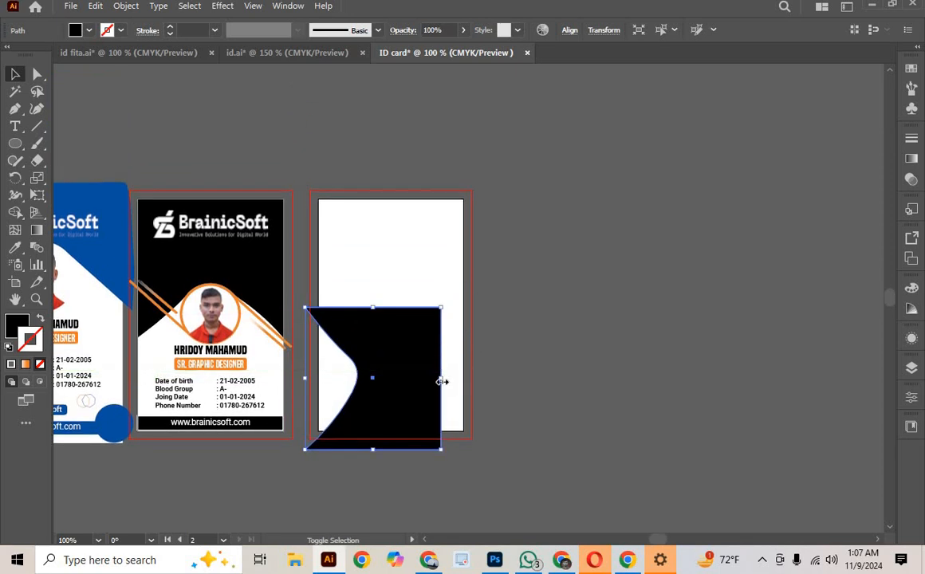
pyautogui.moveTo(412, 346); pyautogui.dragTo(243, 357)
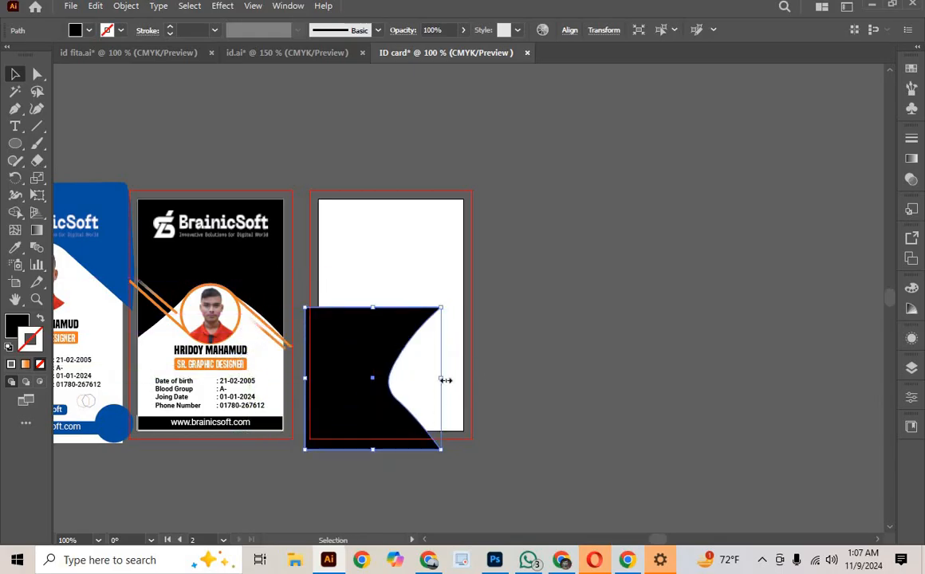
pyautogui.moveTo(446, 381); pyautogui.dragTo(334, 347)
pyautogui.press('a')
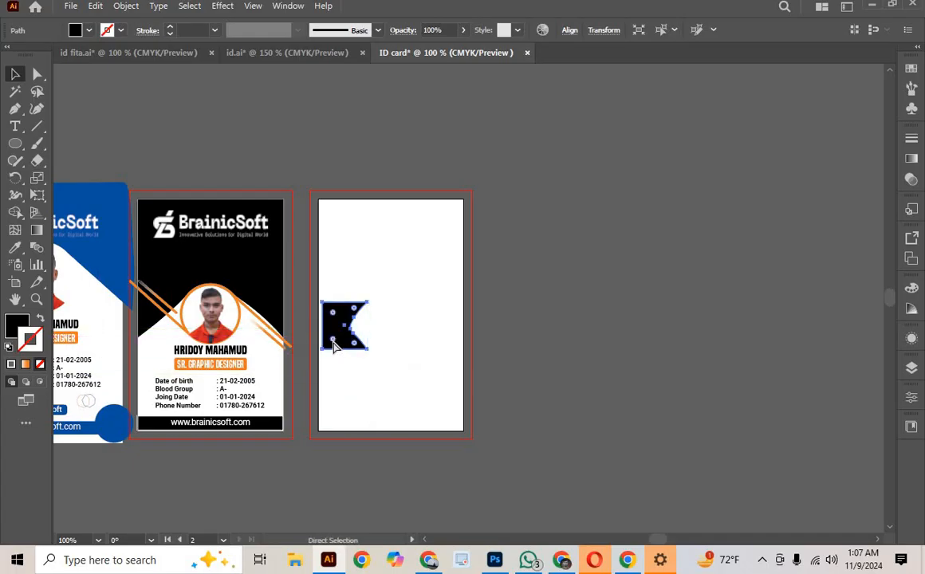
pyautogui.hotkey('ctrl', '+')
pyautogui.press('v')
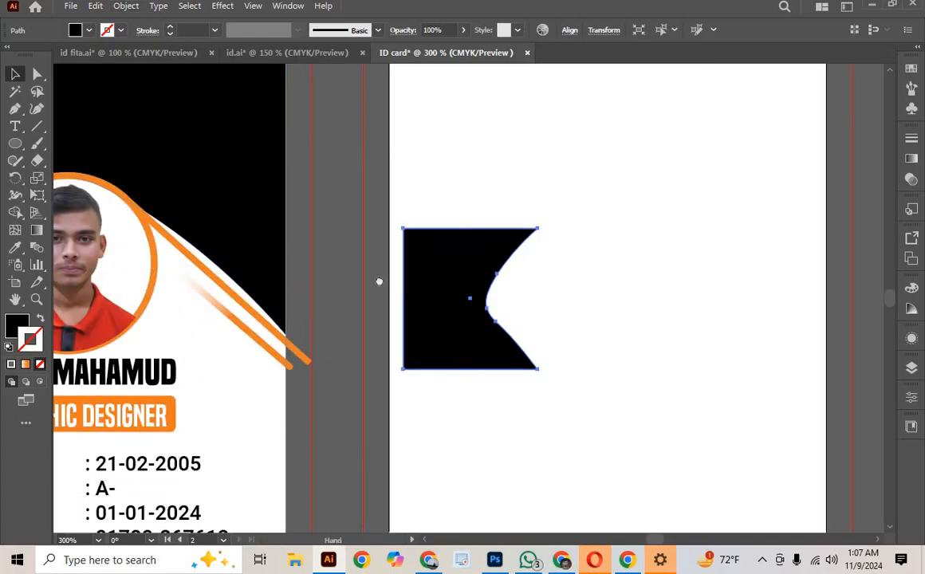
pyautogui.hotkey('ctrl', '+')
pyautogui.click(495, 284)
pyautogui.hotkey('ctrl', '1')
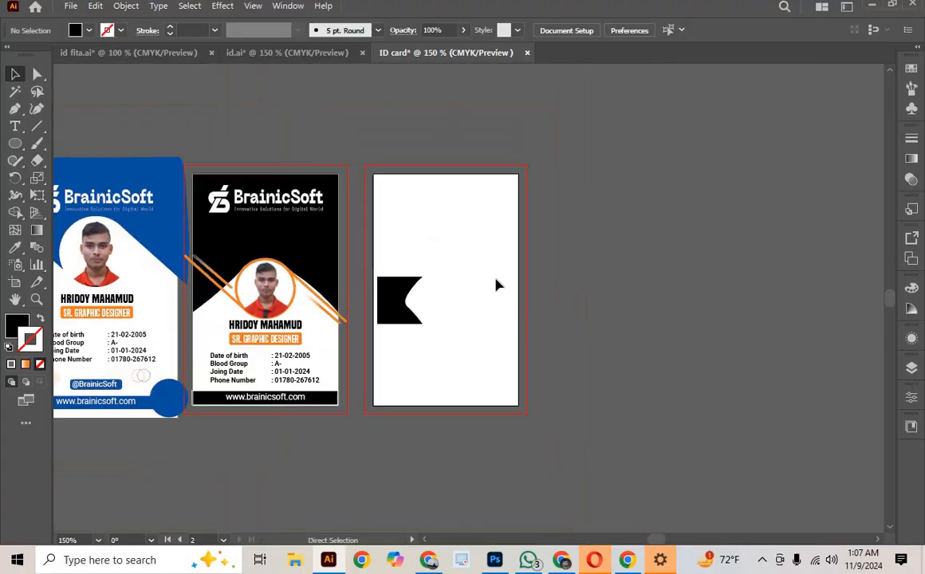
pyautogui.scroll(2, 404, 216)
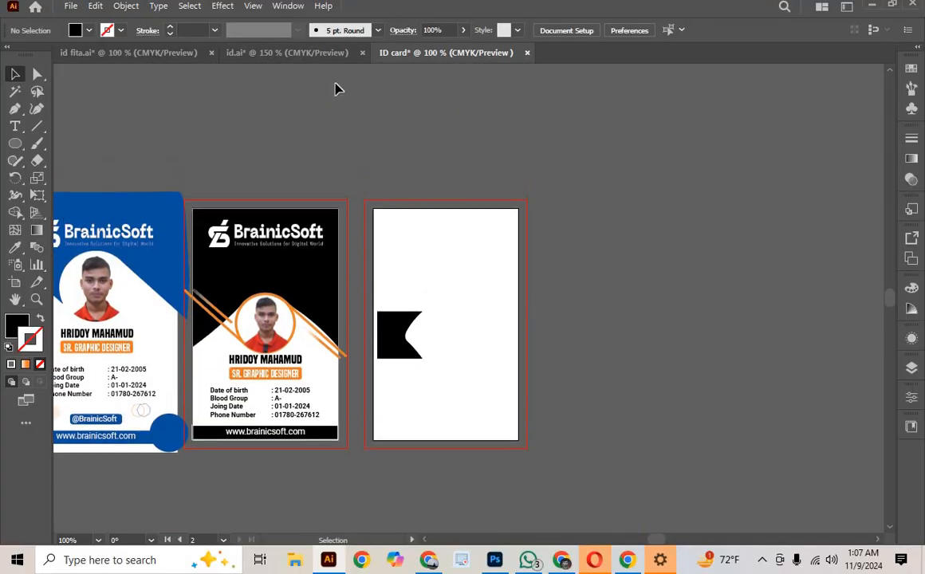
# Step: Copy the orange and blue BrainicSoft logo from the back design in id.ai into the ID card document
pyautogui.click(262, 56)
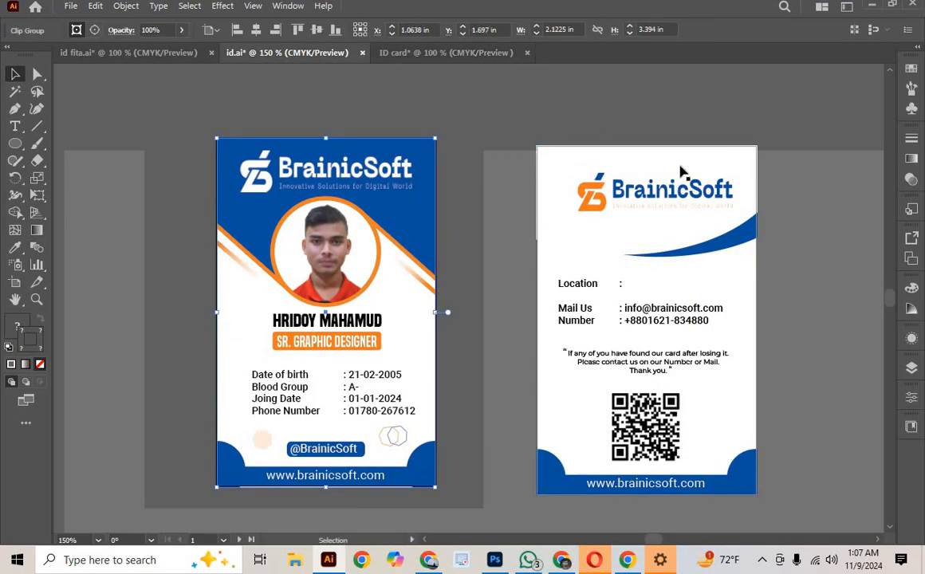
pyautogui.click(644, 202)
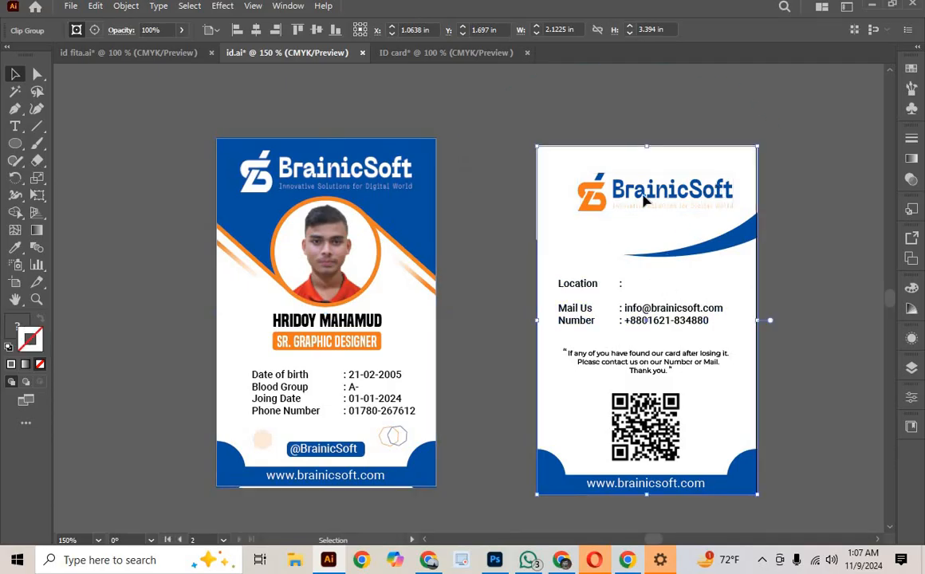
pyautogui.doubleClick(644, 200)
pyautogui.moveTo(644, 199); pyautogui.dragTo(434, 115)
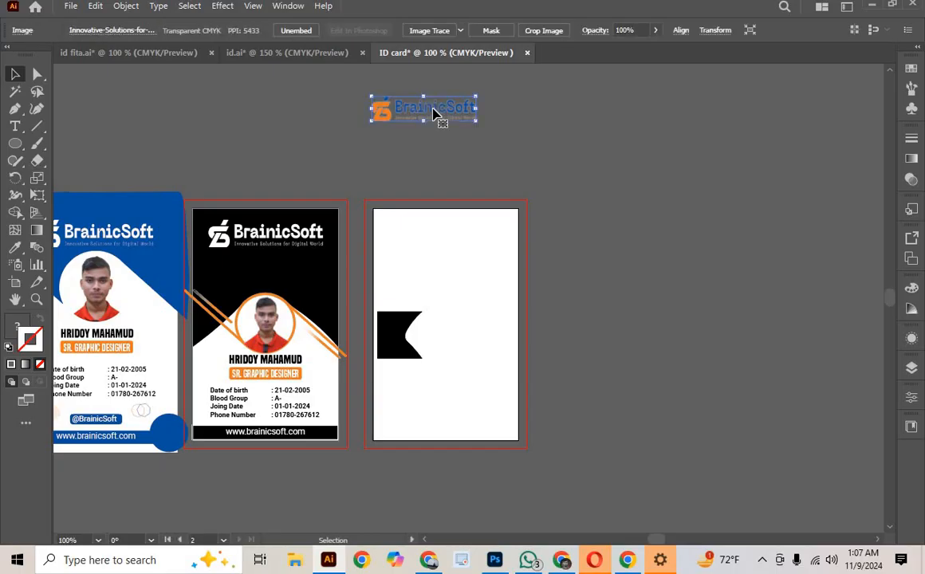
# Step: Place the orange and blue logo at the top of the blank back card
pyautogui.scroll(2, 470, 138)
pyautogui.click(462, 233)
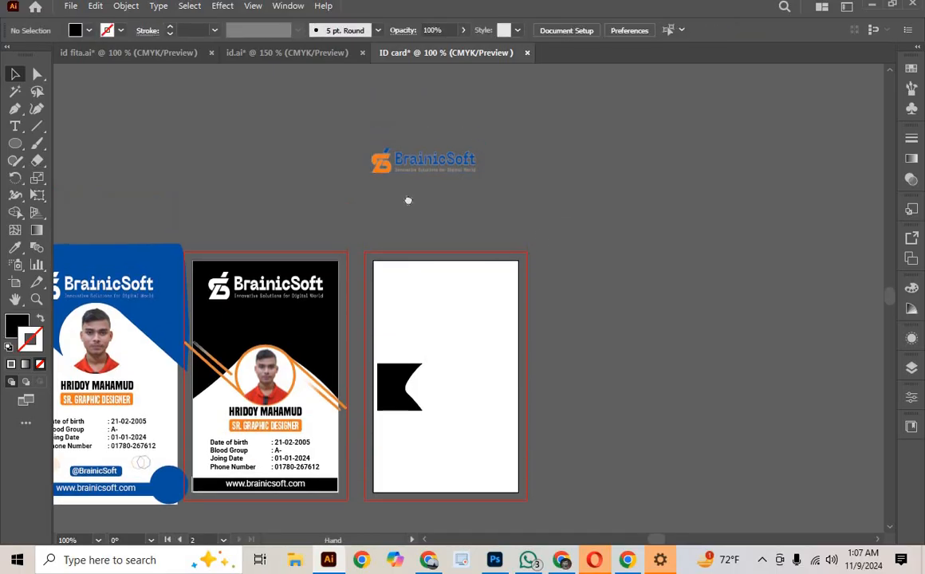
pyautogui.moveTo(407, 200); pyautogui.dragTo(485, 132)
pyautogui.moveTo(452, 88); pyautogui.dragTo(578, 239)
pyautogui.click(696, 263)
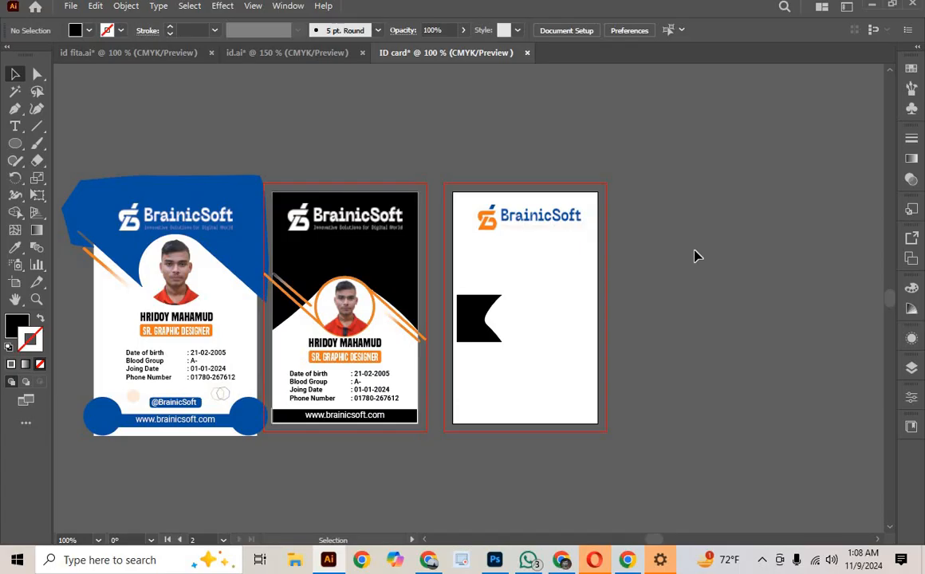
# Step: Draw a black-filled circle about 3.6 in wide overlapping the upper part of the back card
pyautogui.scroll(-2, 575, 347)
pyautogui.scroll(2, 576, 347)
pyautogui.click(16, 143)
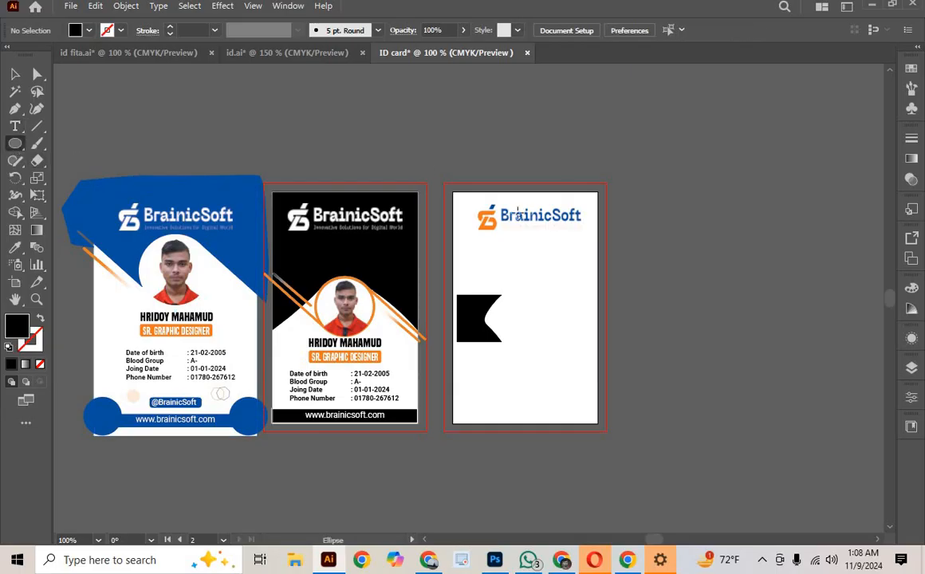
pyautogui.moveTo(548, 124); pyautogui.dragTo(577, 153)
pyautogui.moveTo(650, 229)
pyautogui.mouseDown()
pyautogui.moveTo(687, 254)
pyautogui.moveTo(665, 250)
pyautogui.mouseUp()
pyautogui.hotkey('ctrl', '=')
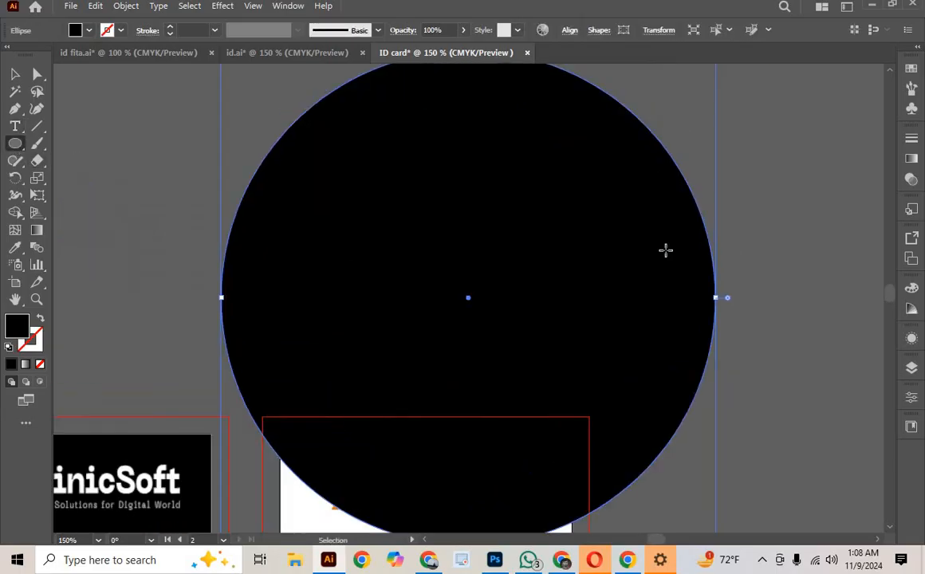
pyautogui.scroll(-4, 622, 398)
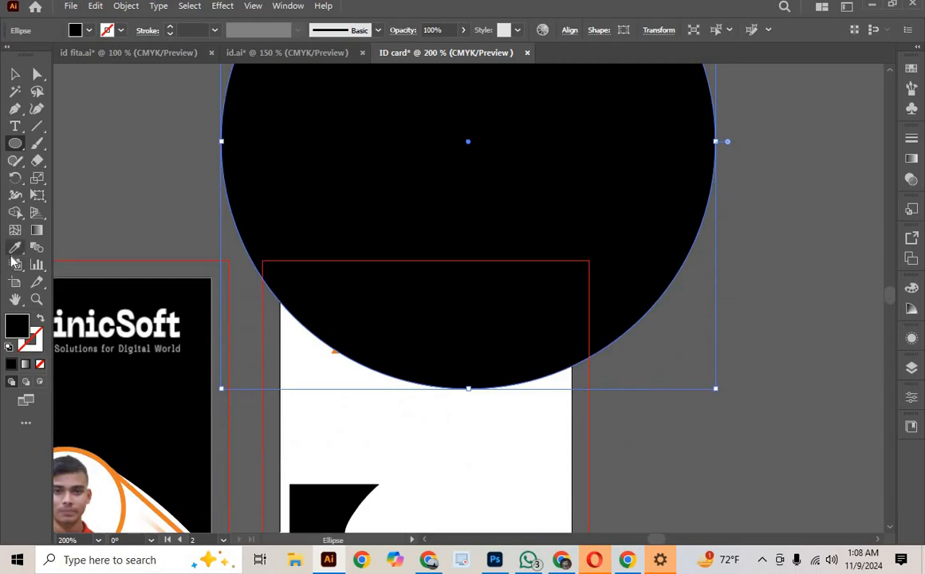
pyautogui.click(15, 247)
pyautogui.click(173, 409)
pyautogui.click(14, 74)
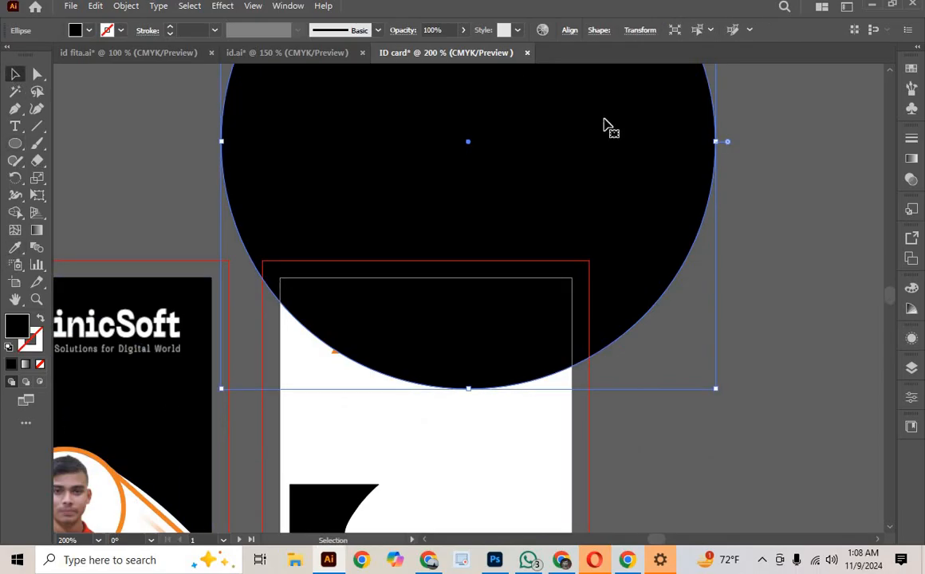
# Step: Add a slightly smaller circle inside the big black circle and fill it with the back card's white
pyautogui.moveTo(718, 143); pyautogui.dragTo(692, 142)
pyautogui.scroll(2, 435, 200)
pyautogui.moveTo(435, 199); pyautogui.dragTo(421, 210)
pyautogui.click(15, 247)
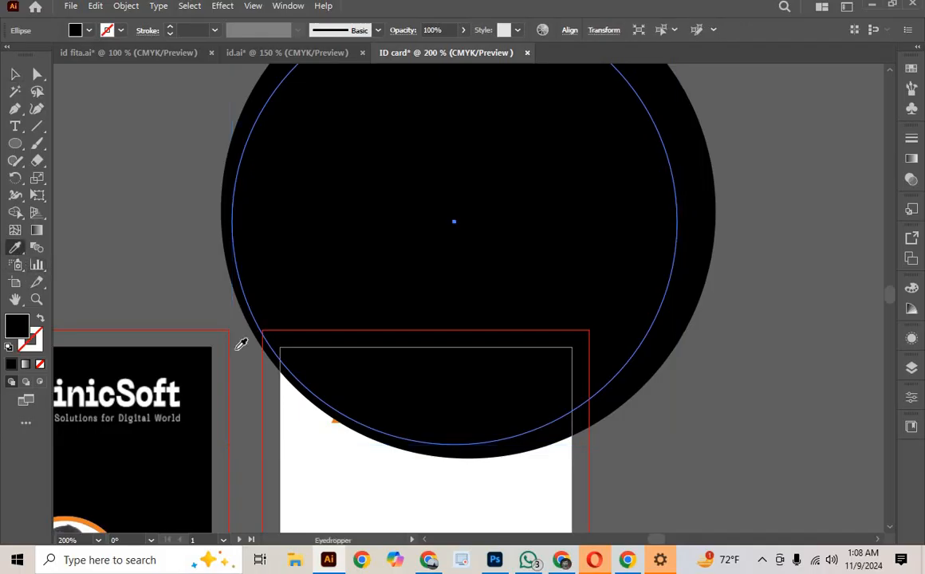
pyautogui.click(351, 459)
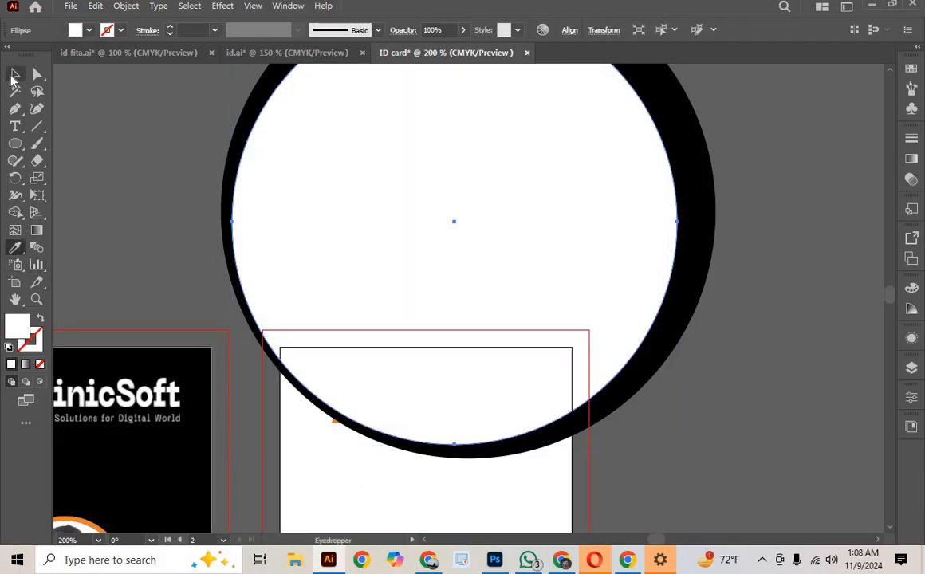
# Step: Shift the white circle so the black circle shows as a tapered crescent crossing the back card's right edge
pyautogui.click(14, 77)
pyautogui.click(86, 139)
pyautogui.scroll(-5, 494, 271)
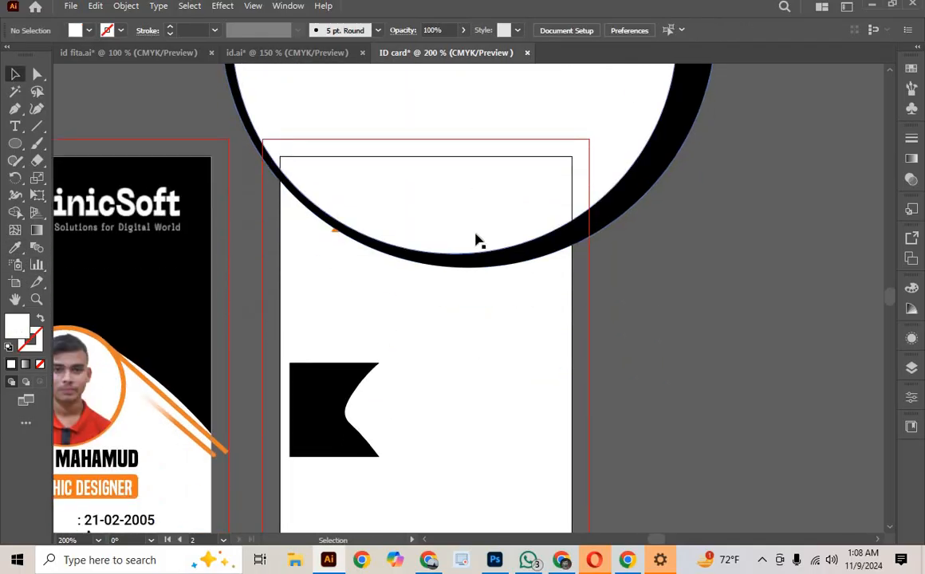
pyautogui.moveTo(476, 240); pyautogui.dragTo(471, 244)
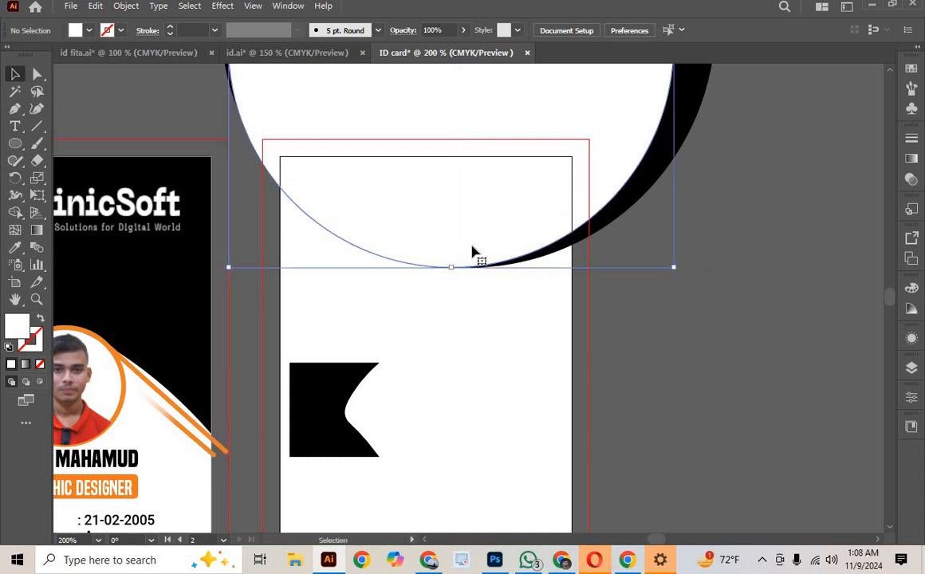
pyautogui.scroll(1, 471, 245)
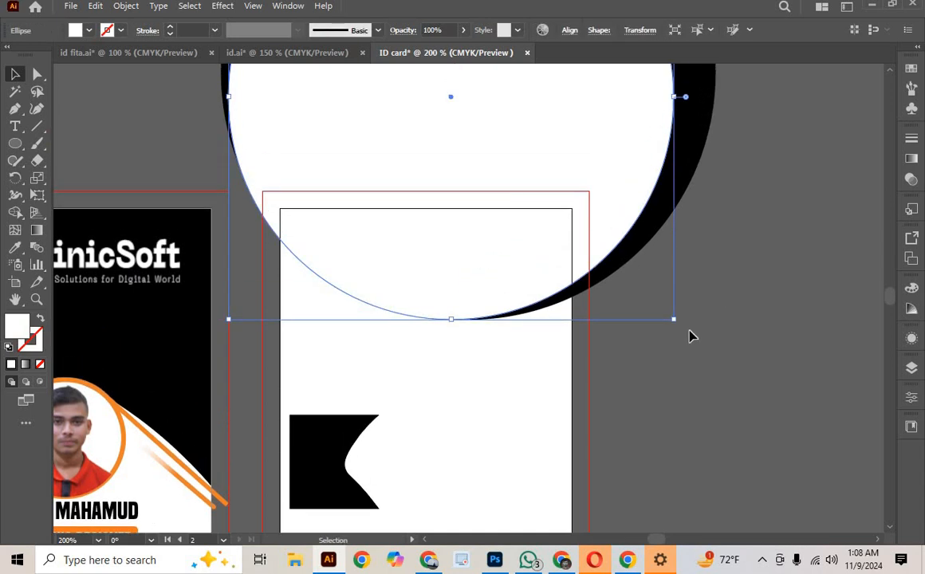
# Step: Move the black and white circles together about 0.65 in down over the back card
pyautogui.moveTo(690, 330); pyautogui.dragTo(526, 217)
pyautogui.moveTo(472, 263); pyautogui.dragTo(478, 359)
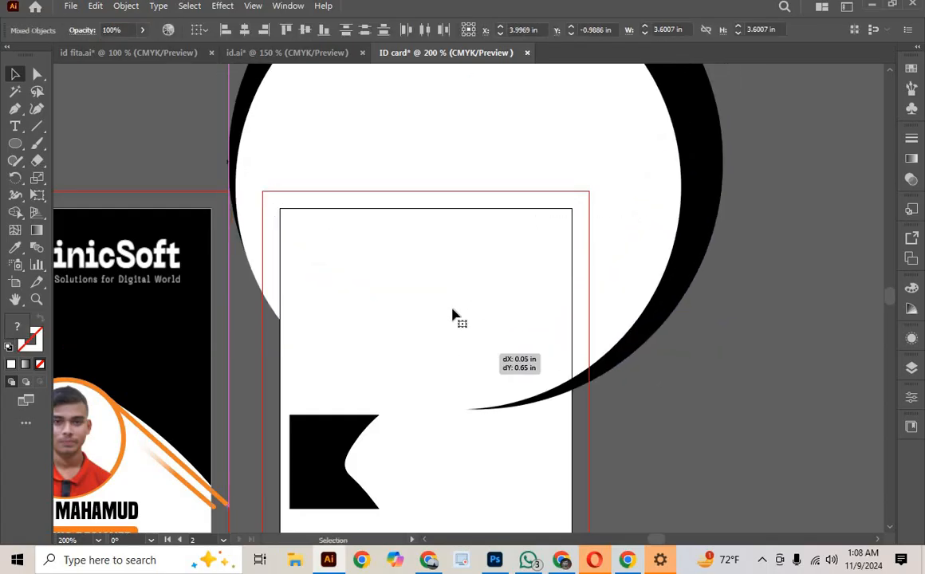
pyautogui.click(816, 236)
pyautogui.hotkey('ctrl', '-')
pyautogui.hotkey('ctrl', '-')
pyautogui.hotkey('ctrl', '-')
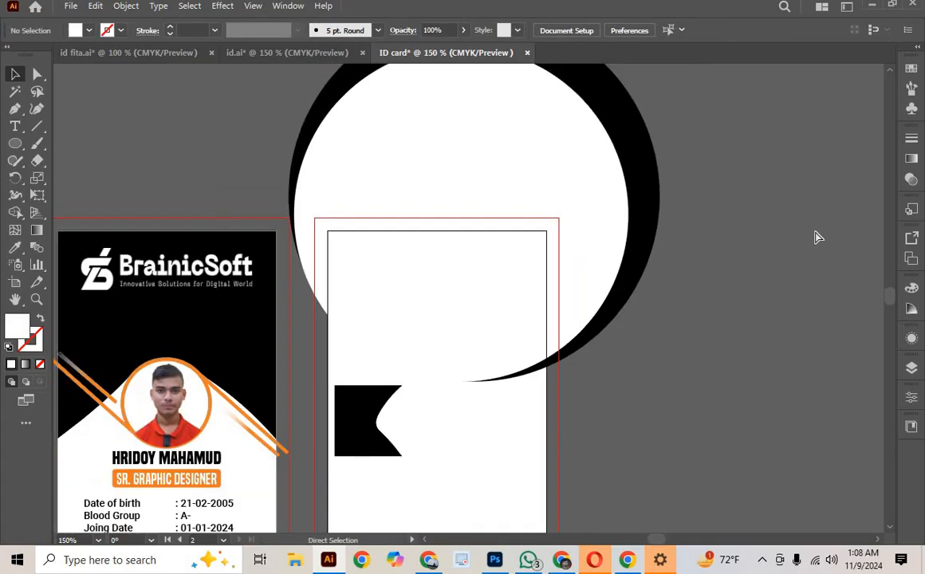
pyautogui.moveTo(444, 405); pyautogui.dragTo(468, 414)
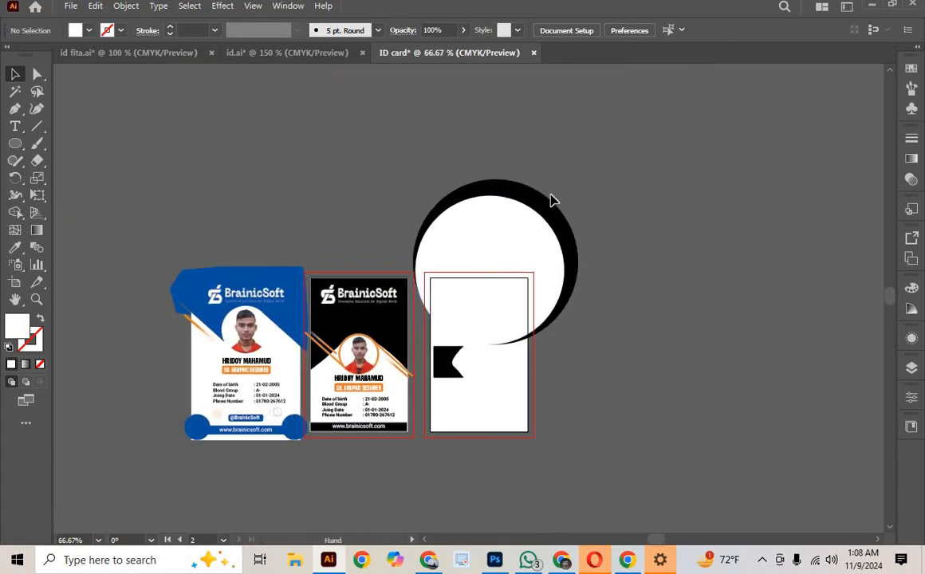
# Step: Send the circles and logo to the back, then lock the black and white circles
pyautogui.moveTo(472, 339); pyautogui.dragTo(475, 338)
pyautogui.rightClick(485, 311)
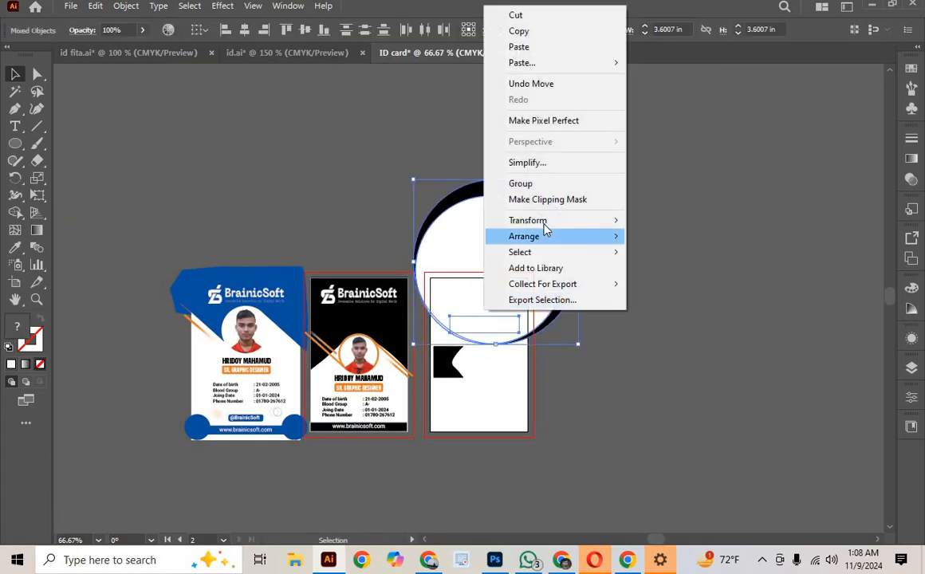
pyautogui.moveTo(539, 240)
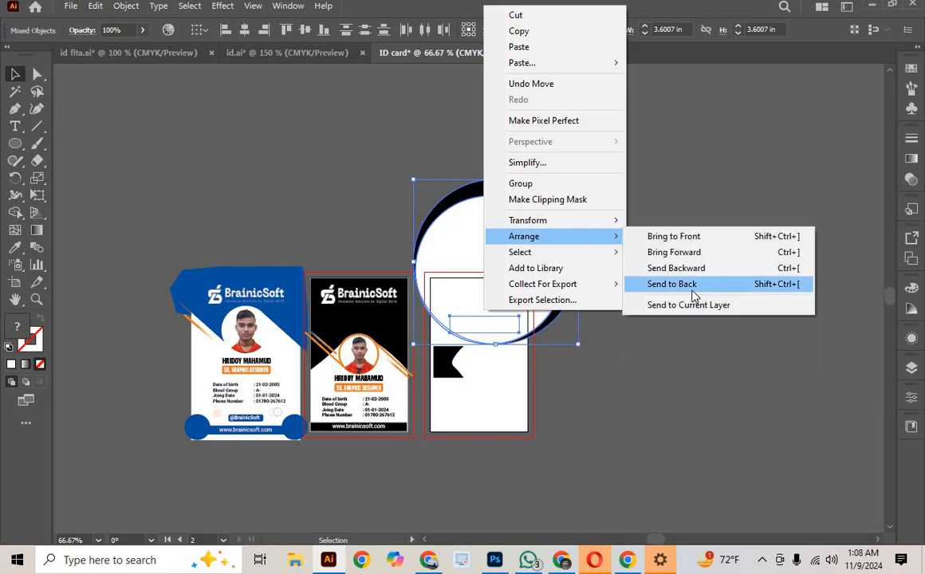
pyautogui.click(696, 286)
pyautogui.keyDown('shift'); pyautogui.click(483, 320); pyautogui.keyUp('shift')
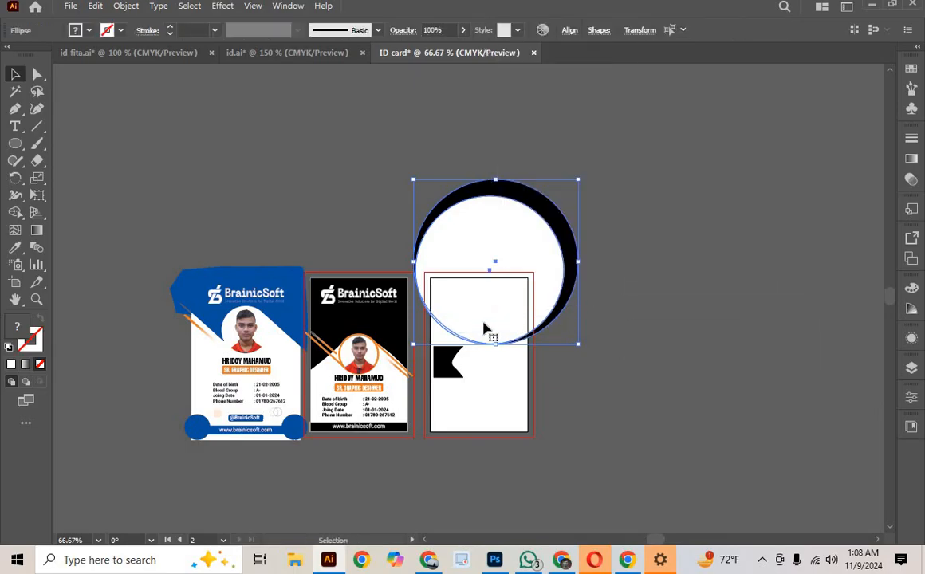
pyautogui.click(685, 286)
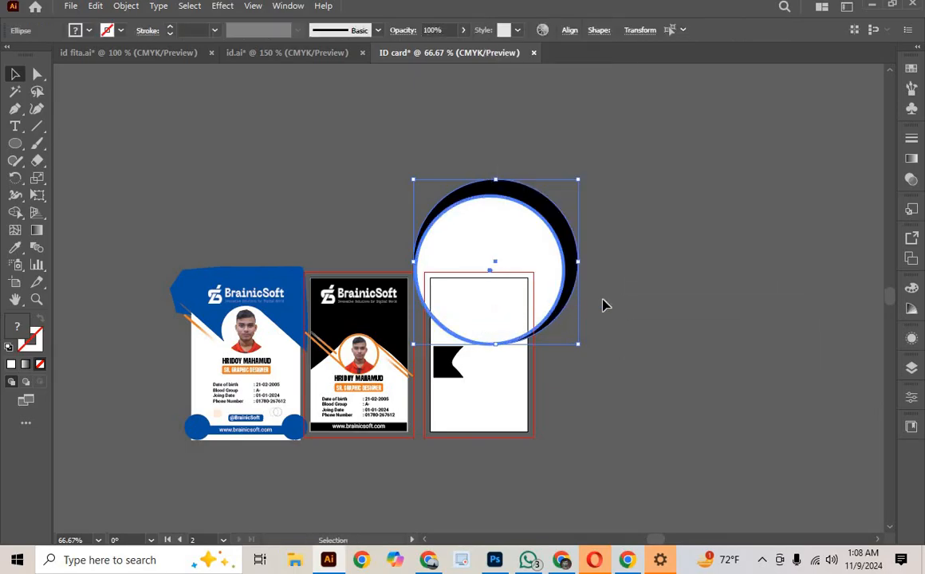
pyautogui.click(526, 250)
pyautogui.press('a')
pyautogui.hotkey('ctrl', '2')
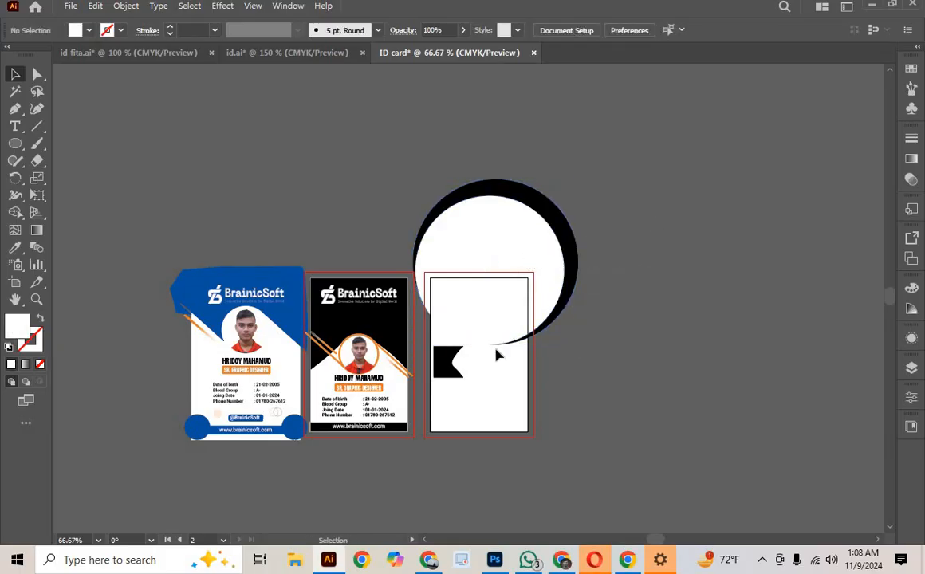
# Step: Bring the orange and blue BrainicSoft logo to the front, above the white circle
pyautogui.moveTo(475, 358); pyautogui.dragTo(495, 303)
pyautogui.rightClick(495, 303)
pyautogui.moveTo(536, 228)
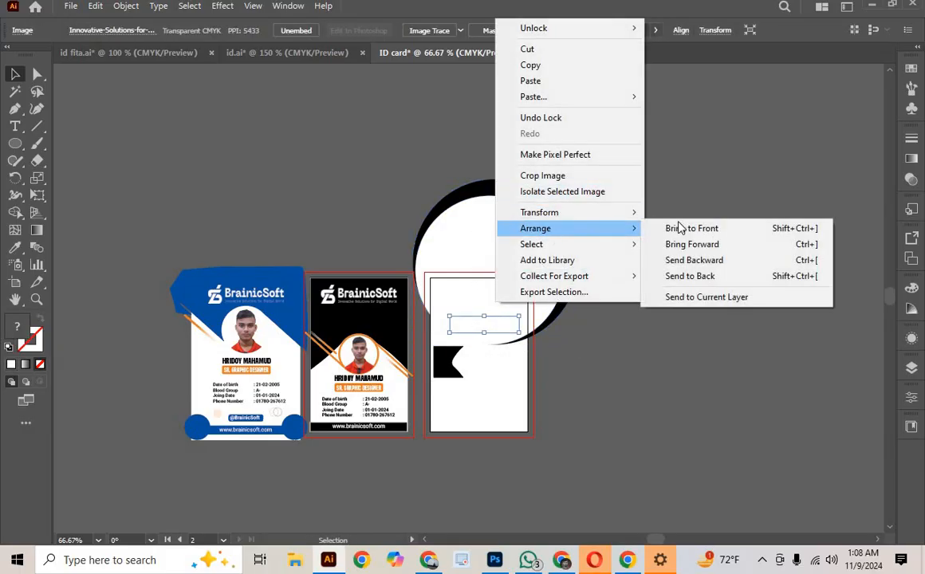
pyautogui.click(705, 232)
pyautogui.click(705, 233)
pyautogui.hotkey('ctrl', '=')
pyautogui.hotkey('ctrl', '=')
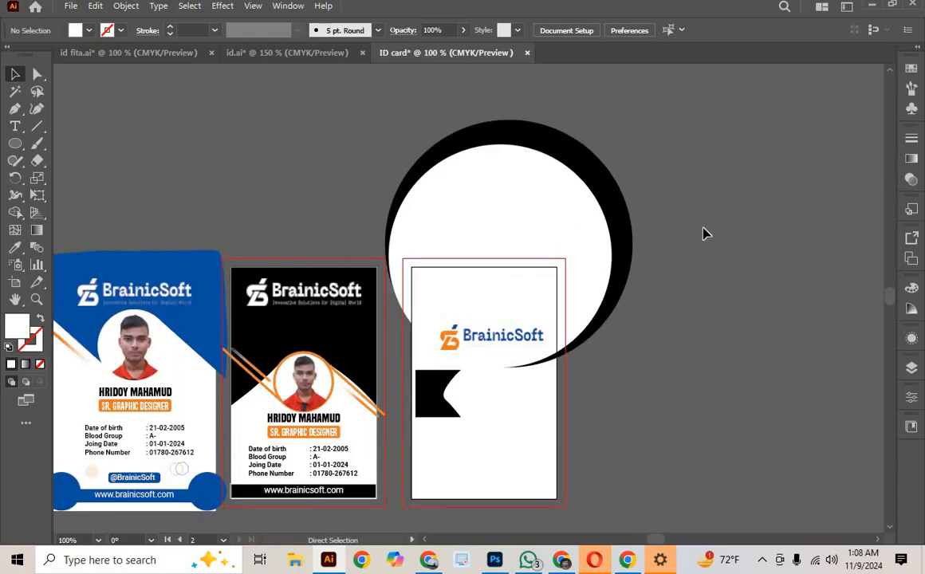
# Step: Move the orange and blue logo back up to the top of the back card
pyautogui.click(520, 351)
pyautogui.moveTo(520, 351); pyautogui.dragTo(508, 279)
pyautogui.click(695, 392)
pyautogui.scroll(-3, 718, 393)
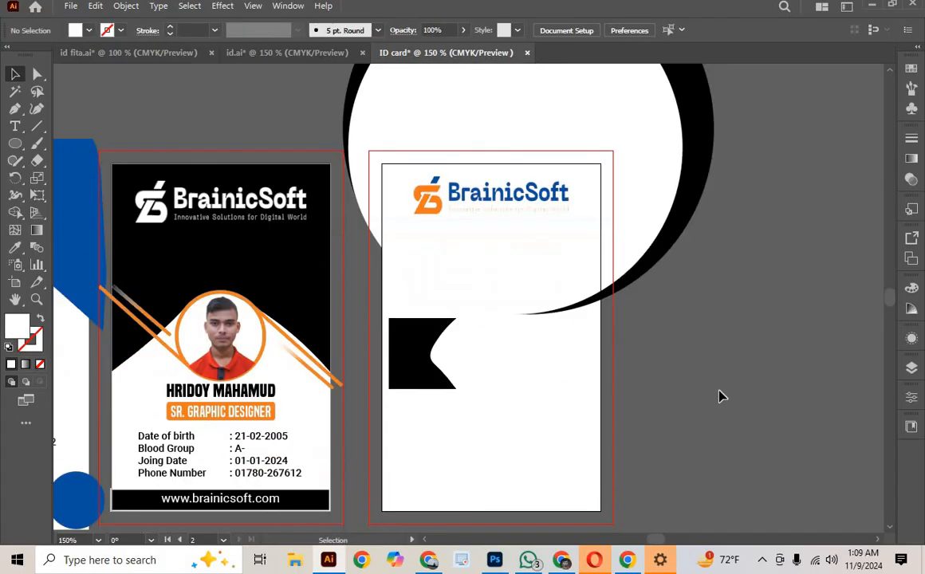
# Step: Copy the contact details, lost-card note, QR code and blue website footer from the back design in id.ai
pyautogui.hotkey('ctrl', '-')
pyautogui.press('space')
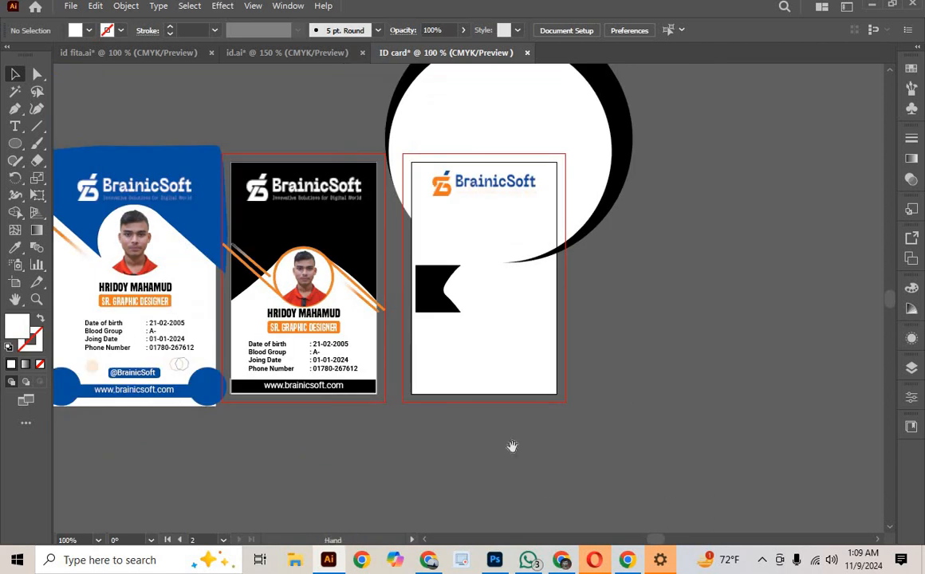
pyautogui.moveTo(513, 447); pyautogui.dragTo(675, 497)
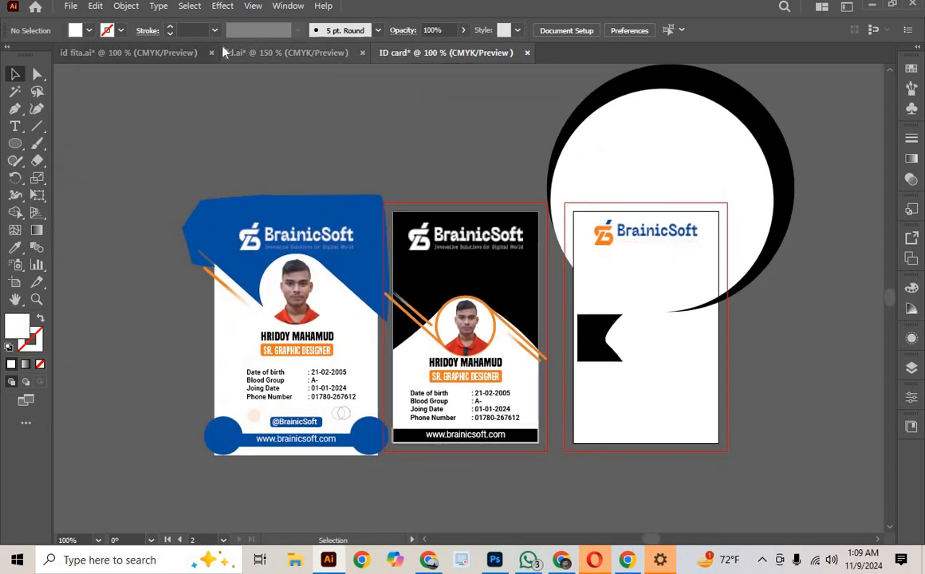
pyautogui.click(263, 53)
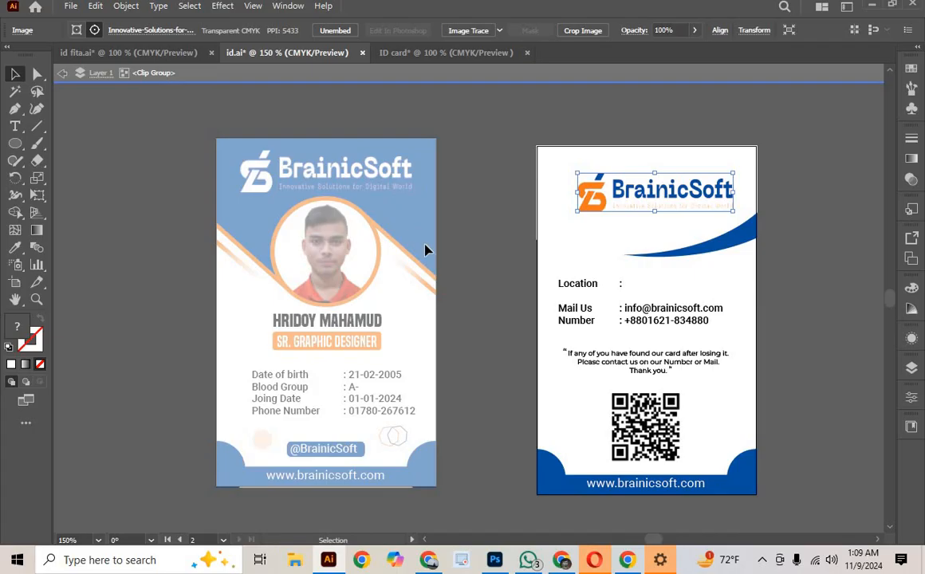
pyautogui.moveTo(564, 312); pyautogui.dragTo(566, 313)
pyautogui.keyDown('shift'); pyautogui.click(599, 363); pyautogui.keyUp('shift')
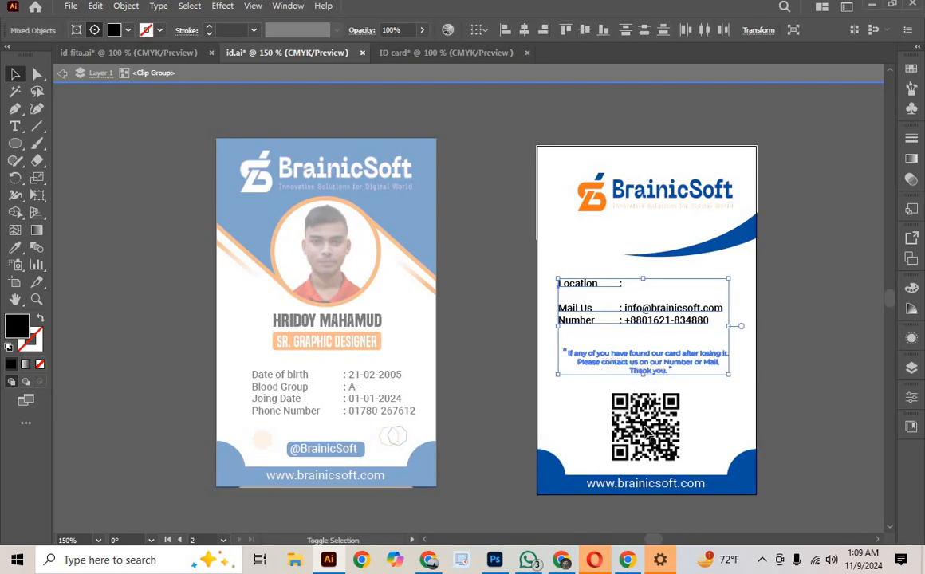
pyautogui.keyDown('shift'); pyautogui.click(650, 435); pyautogui.keyUp('shift')
pyautogui.keyDown('shift'); pyautogui.click(642, 483); pyautogui.keyUp('shift')
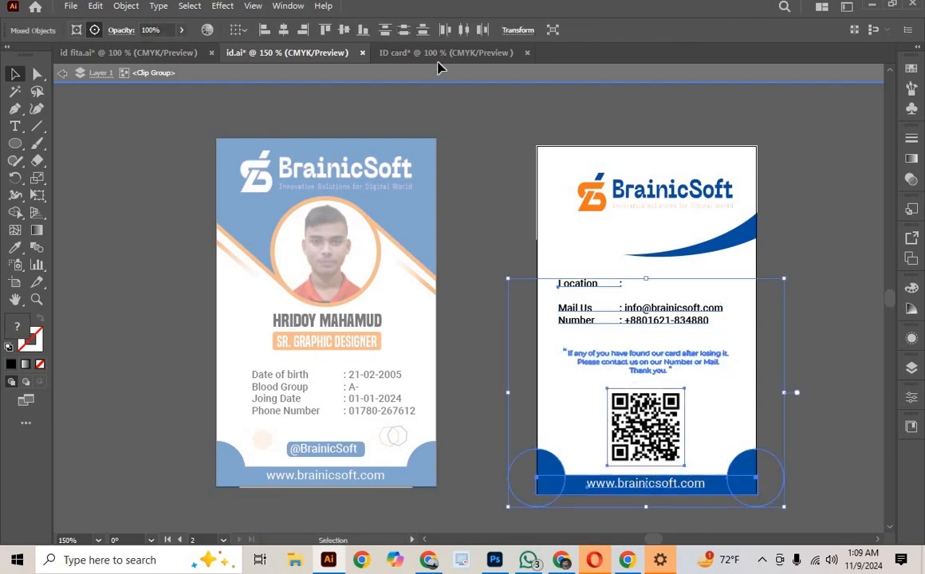
# Step: Paste the copied back-side elements into the ID card document and place them over the lower back card
pyautogui.click(397, 52)
pyautogui.scroll(-3, 613, 416)
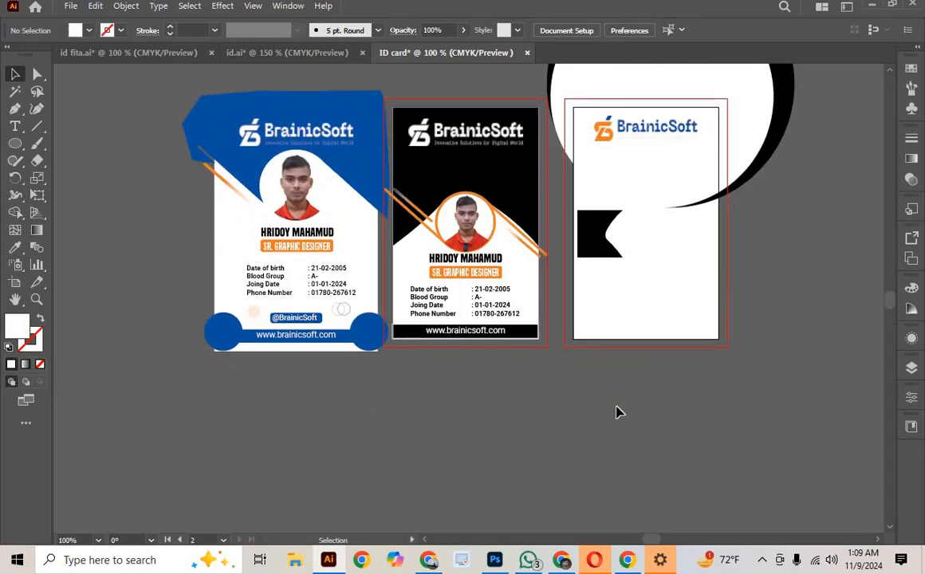
pyautogui.hotkey('ctrl', 'v')
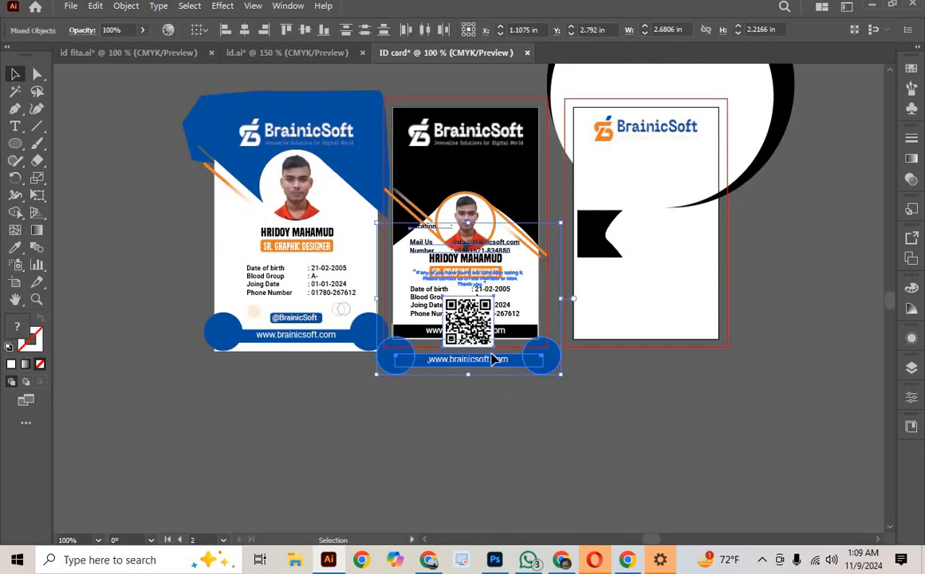
pyautogui.moveTo(462, 248); pyautogui.dragTo(781, 396)
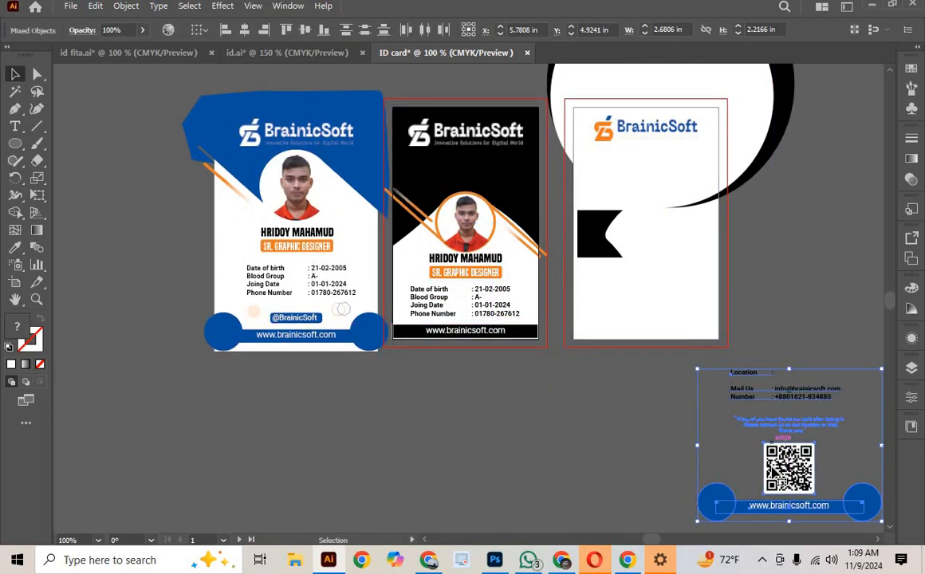
pyautogui.moveTo(799, 473); pyautogui.dragTo(696, 313)
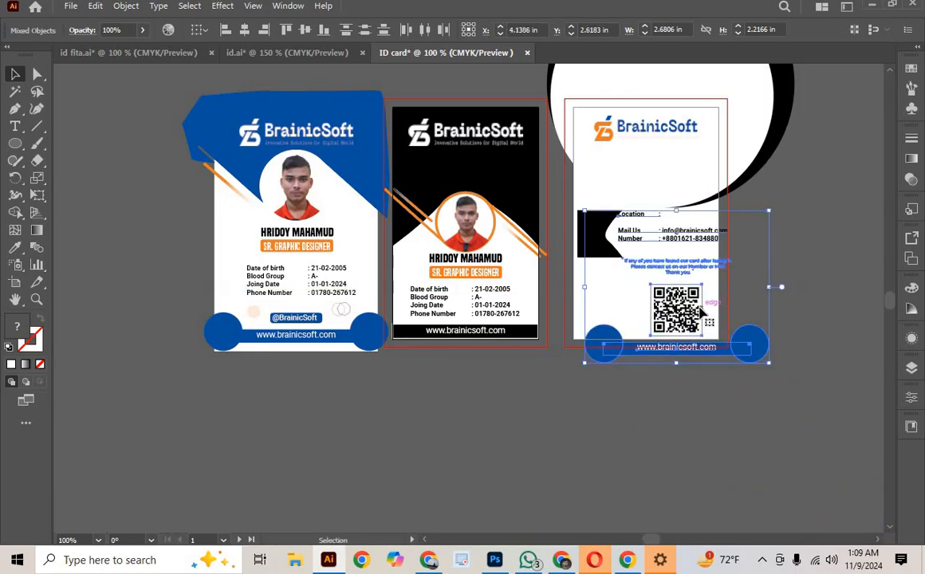
# Step: Align the pasted elements with the back card so the blue footer sits on its bottom edge
pyautogui.hotkey('ctrl', '=')
pyautogui.hotkey('ctrl', '=')
pyautogui.hotkey('ctrl', '=')
pyautogui.hotkey('ctrl', '=')
pyautogui.hotkey('ctrl', '-')
pyautogui.hotkey('ctrl', '-')
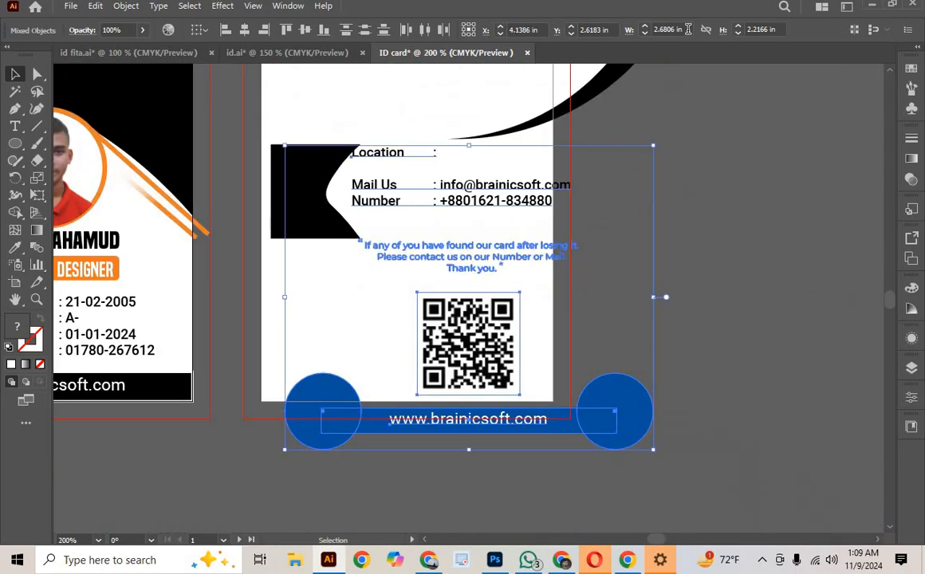
pyautogui.moveTo(479, 362); pyautogui.dragTo(433, 336)
# Step: Move the black wave shape off the back card onto the empty canvas to its right
pyautogui.click(755, 262)
pyautogui.moveTo(295, 243); pyautogui.dragTo(805, 335)
pyautogui.click(660, 380)
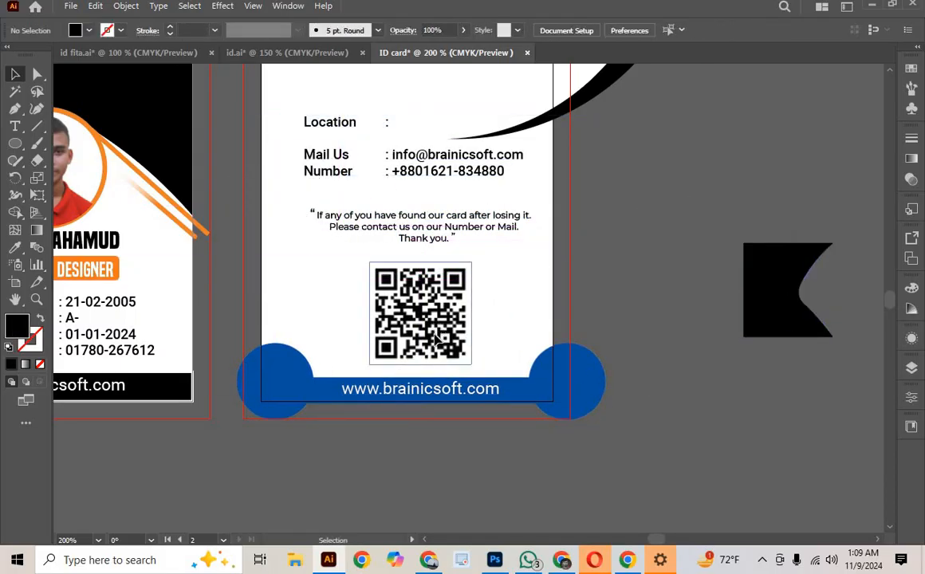
# Step: Nudge the QR code above the footer and lower the lost-card note closer to it
pyautogui.moveTo(439, 318); pyautogui.dragTo(438, 329)
pyautogui.moveTo(438, 328); pyautogui.dragTo(438, 319)
pyautogui.moveTo(481, 236); pyautogui.dragTo(481, 254)
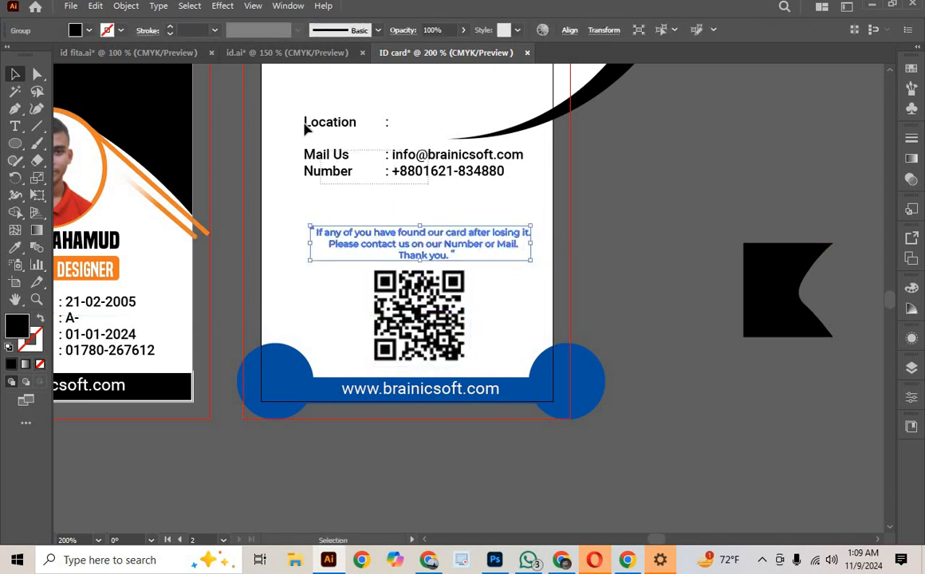
# Step: Move the contact details block down to just above the lost-card note, clear of the black crescent
pyautogui.moveTo(301, 111); pyautogui.dragTo(489, 189)
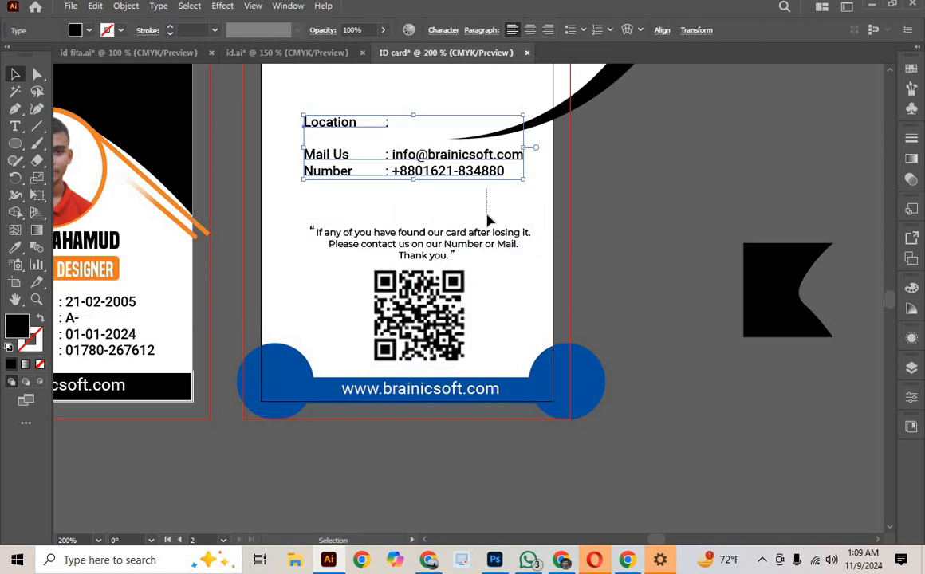
pyautogui.click(490, 220)
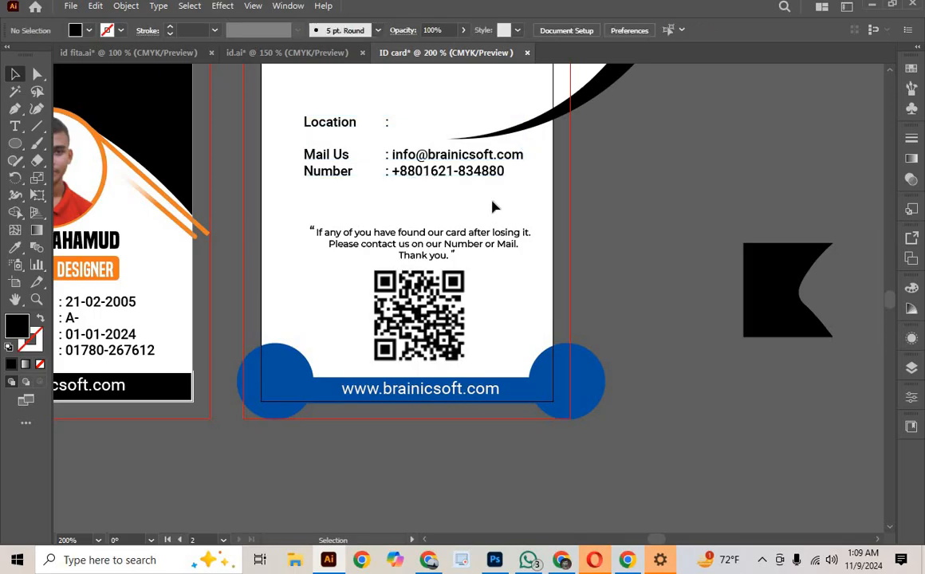
pyautogui.scroll(3, 637, 320)
pyautogui.moveTo(457, 299); pyautogui.dragTo(459, 336)
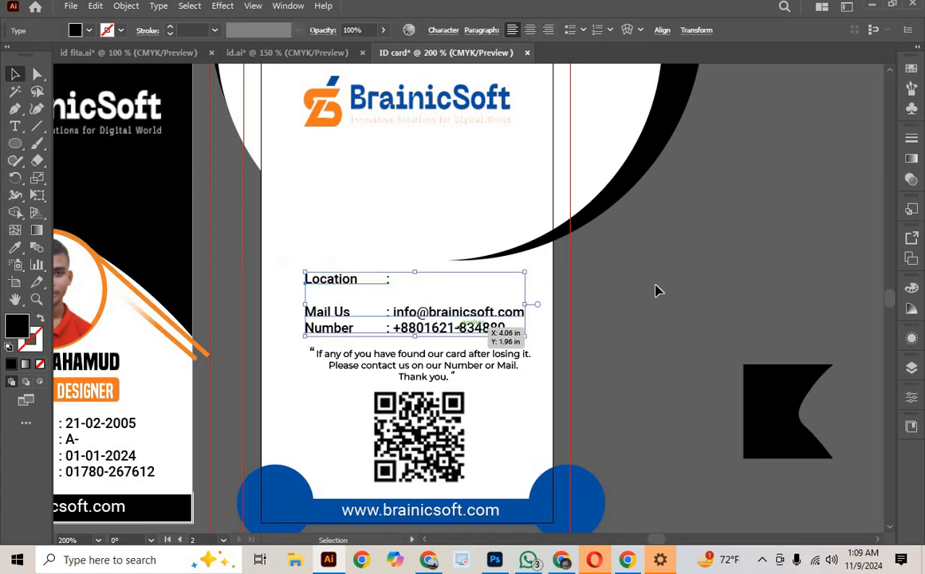
# Step: Review the full front and back card layout and compare it with the finished blue design in id.ai
pyautogui.click(655, 291)
pyautogui.scroll(-4, 657, 288)
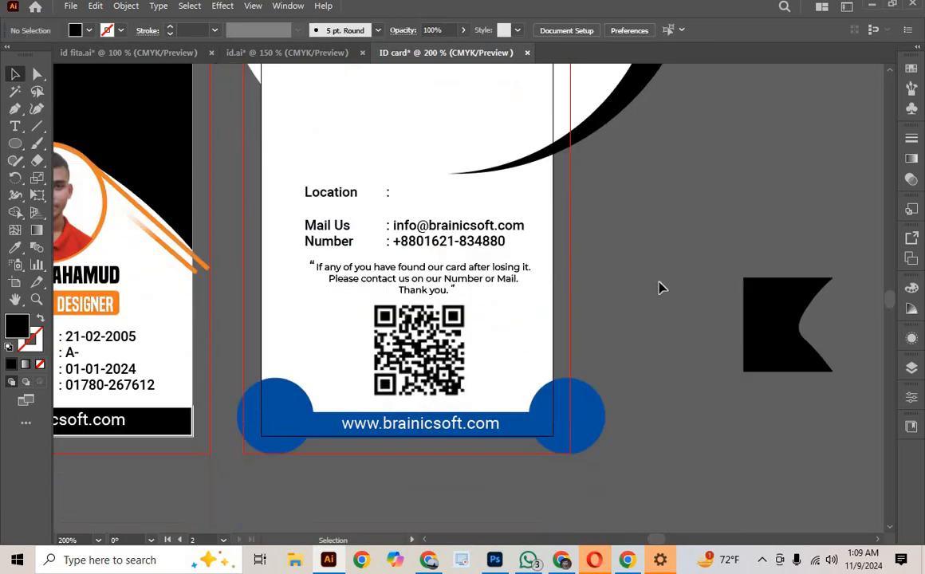
pyautogui.scroll(3, 671, 283)
pyautogui.hotkey('ctrl', '-')
pyautogui.hotkey('ctrl', '-')
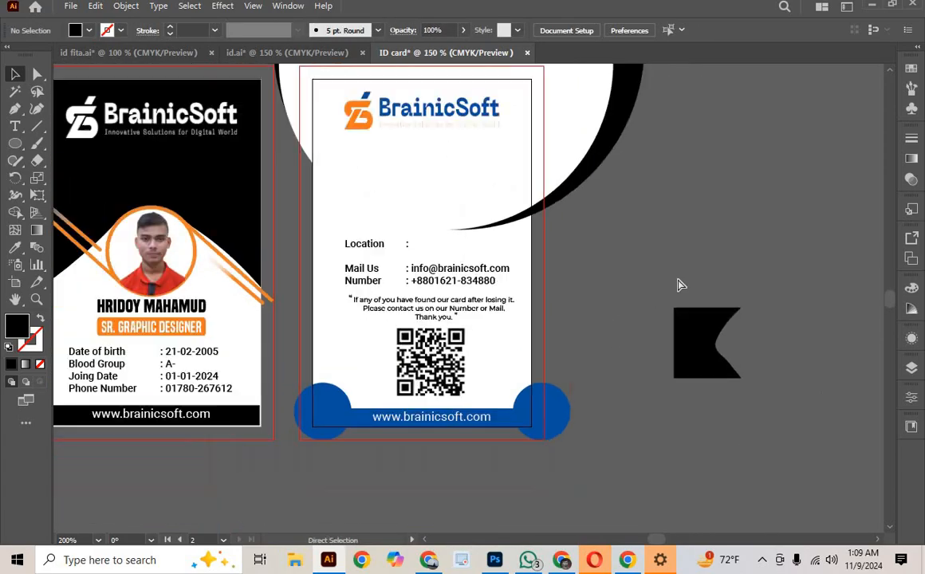
pyautogui.moveTo(558, 233); pyautogui.dragTo(735, 314)
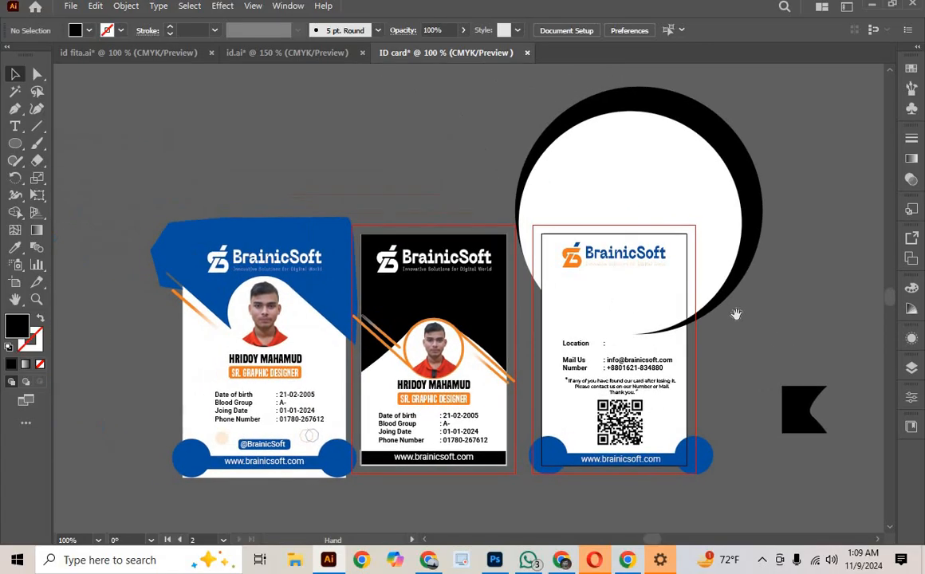
pyautogui.click(306, 60)
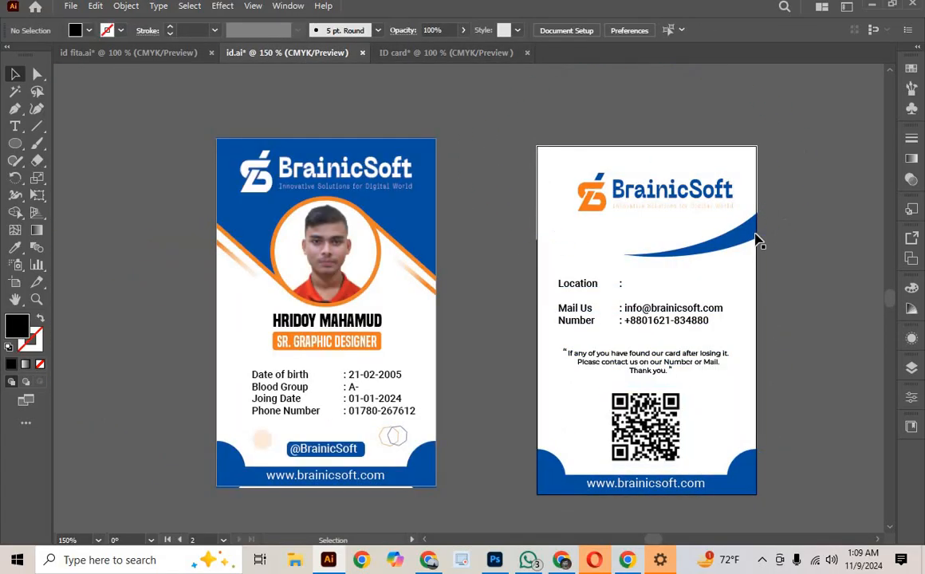
pyautogui.click(433, 56)
pyautogui.click(315, 54)
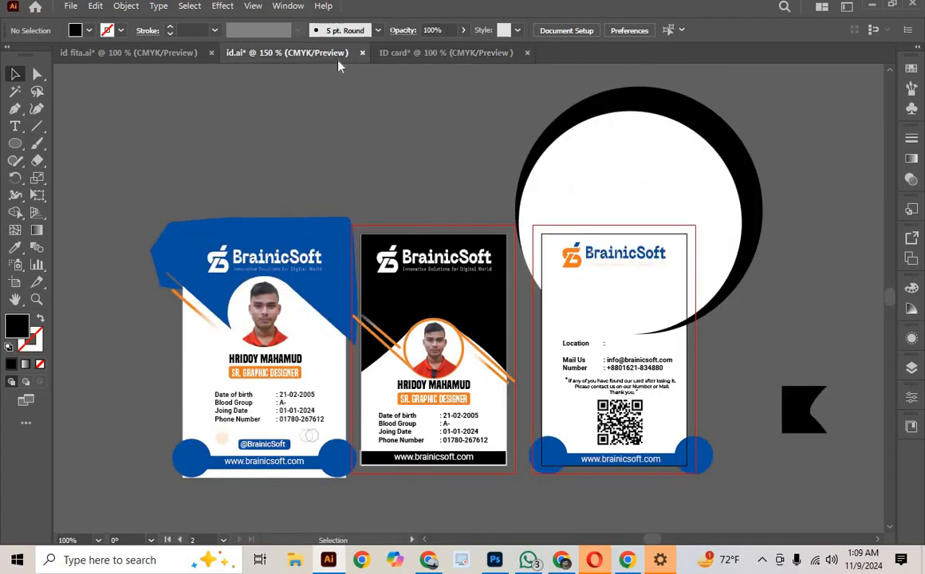
pyautogui.click(448, 54)
pyautogui.moveTo(737, 182); pyautogui.dragTo(669, 143)
pyautogui.moveTo(655, 326); pyautogui.dragTo(718, 319)
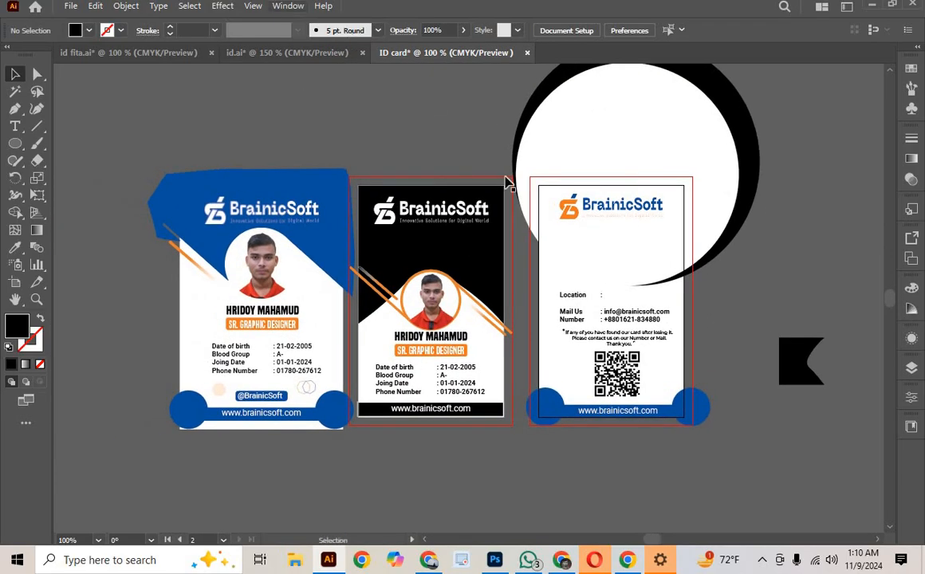
pyautogui.scroll(-2, 510, 183)
pyautogui.scroll(4, 532, 170)
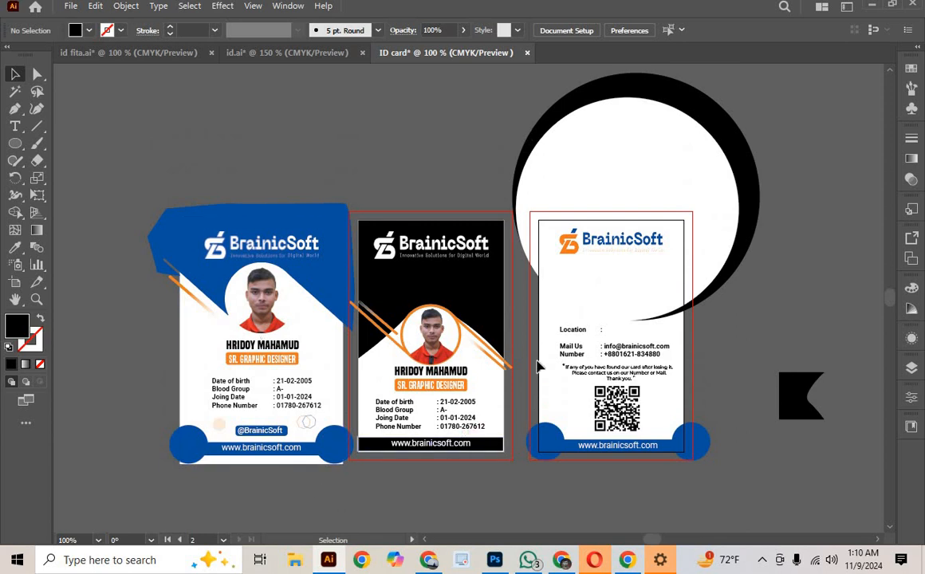
# Step: Switch to the lanyard document id fita.ai and release the clipping mask on the white lanyard strip
pyautogui.click(271, 53)
pyautogui.click(144, 54)
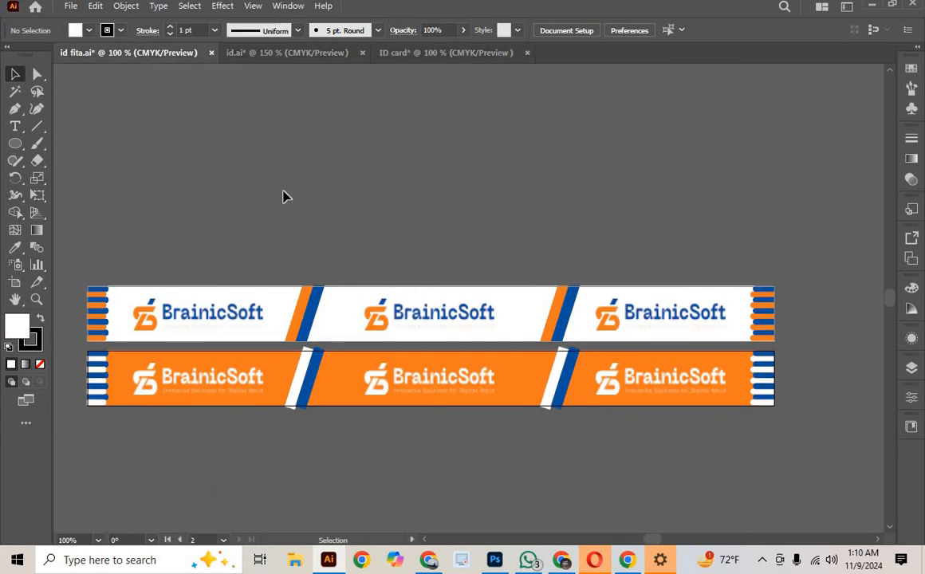
pyautogui.scroll(-1, 262, 367)
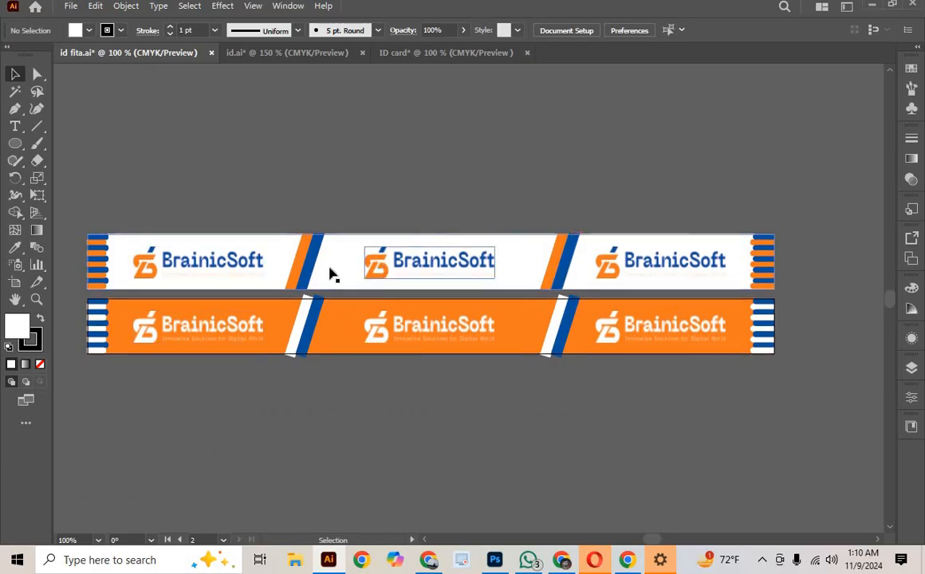
pyautogui.click(252, 258)
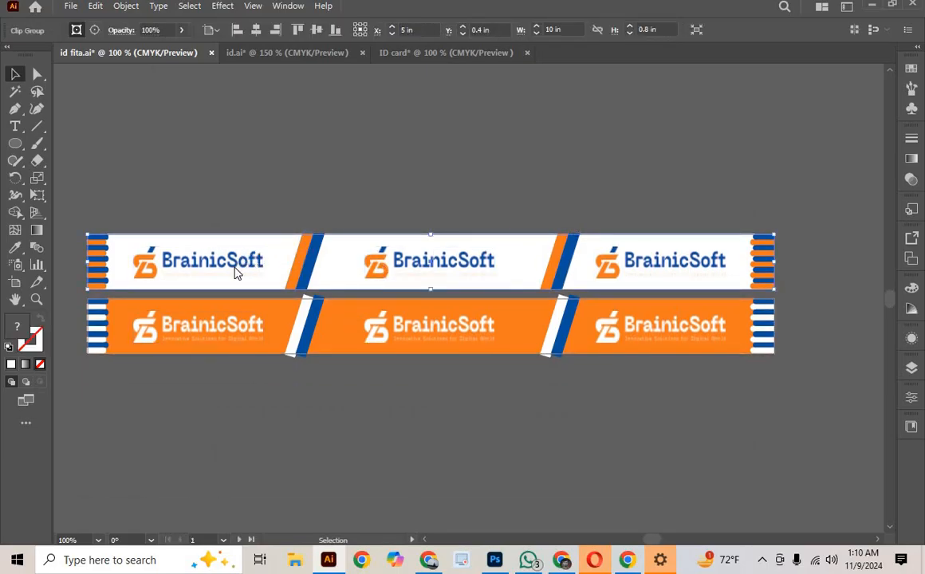
pyautogui.rightClick(212, 244)
pyautogui.click(263, 375)
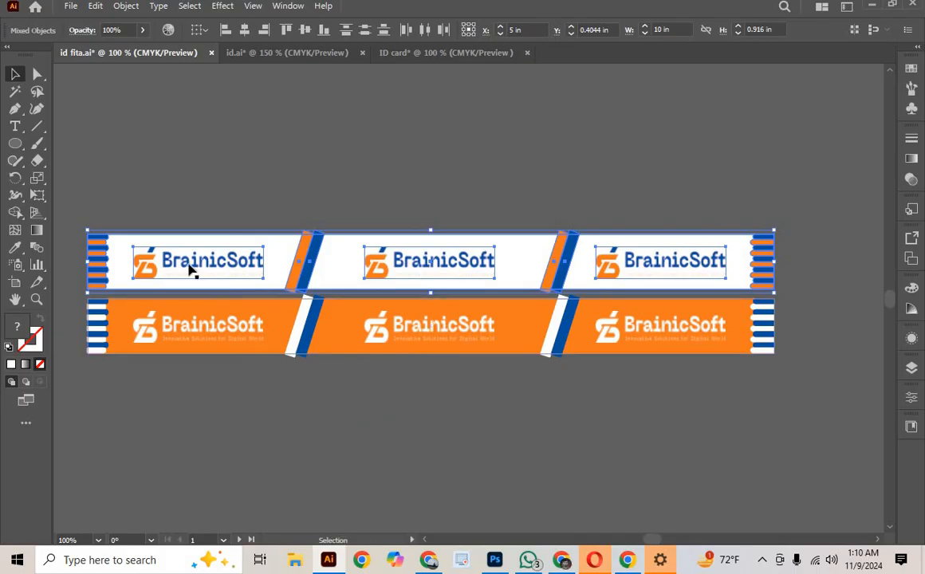
pyautogui.click(113, 221)
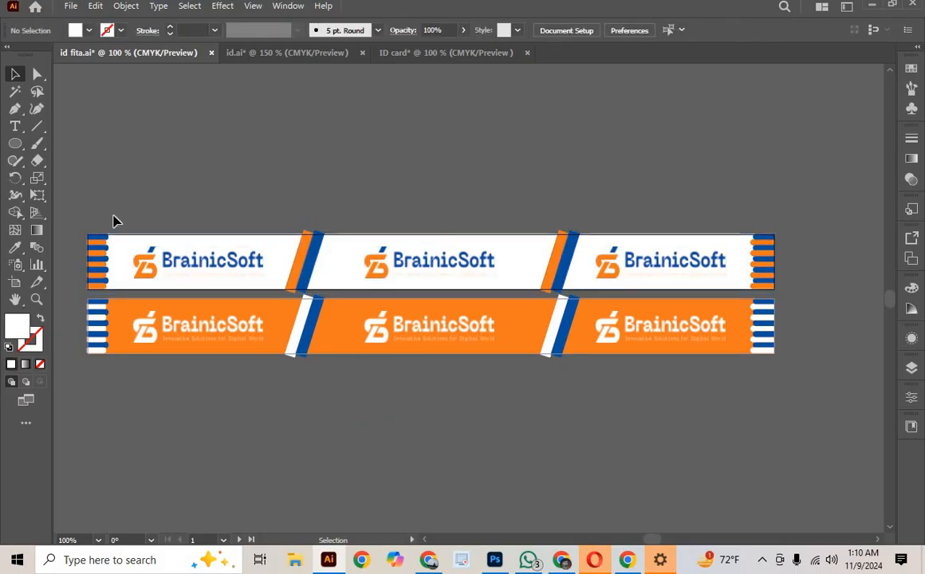
pyautogui.click(71, 6)
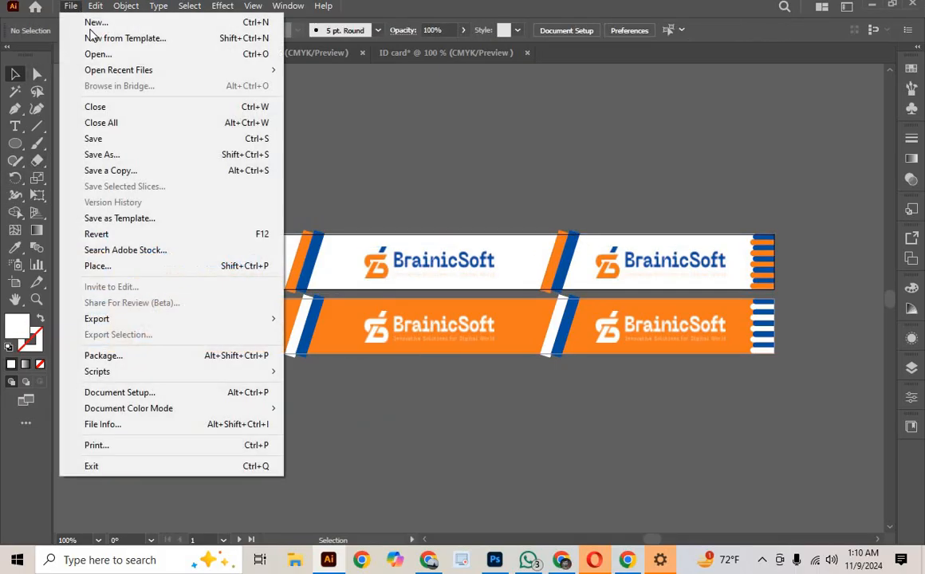
pyautogui.click(89, 21)
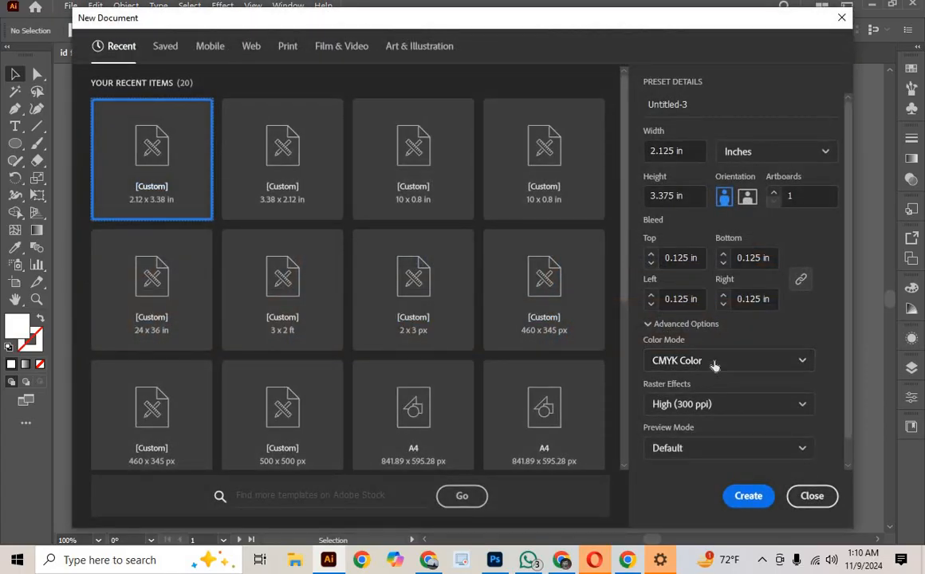
pyautogui.click(674, 151)
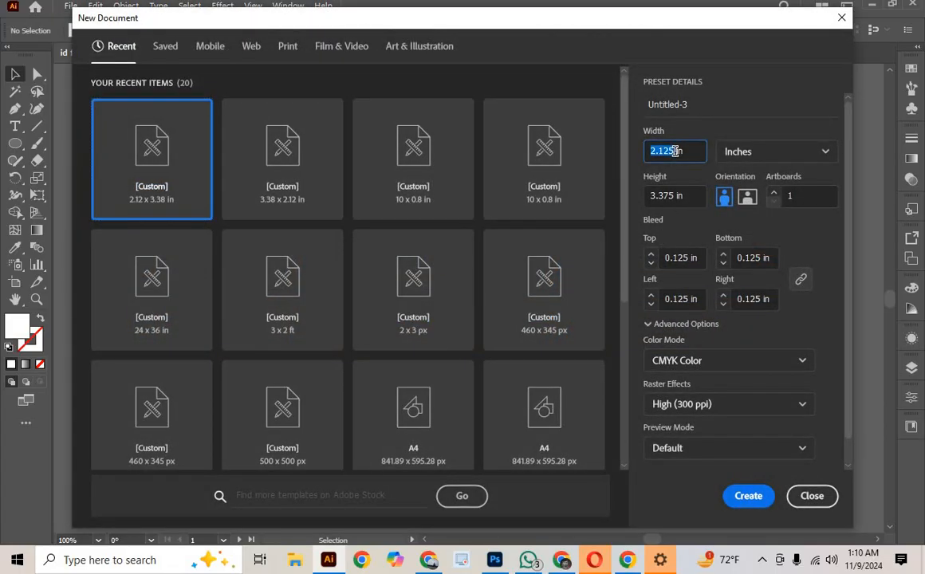
pyautogui.write('0')
pyautogui.click(673, 195)
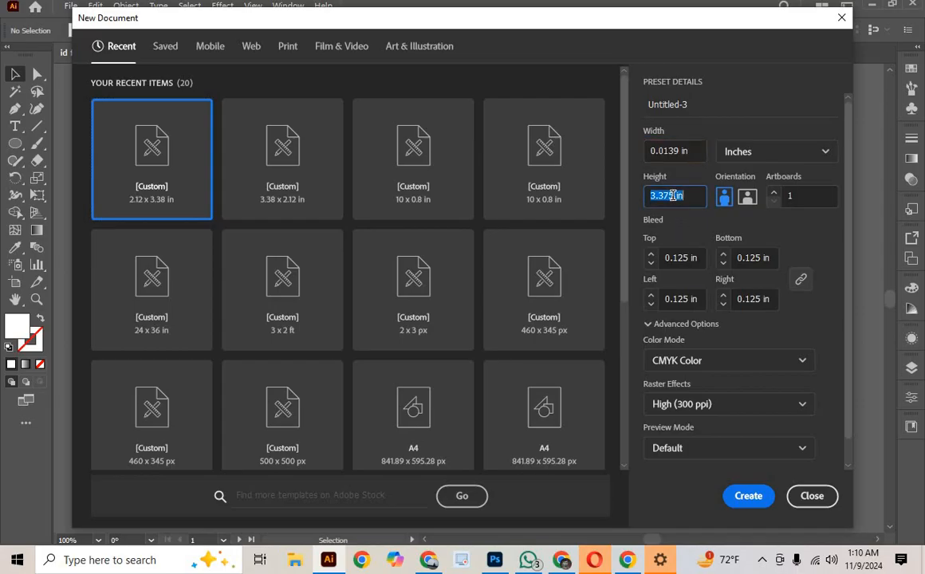
pyautogui.write('1')
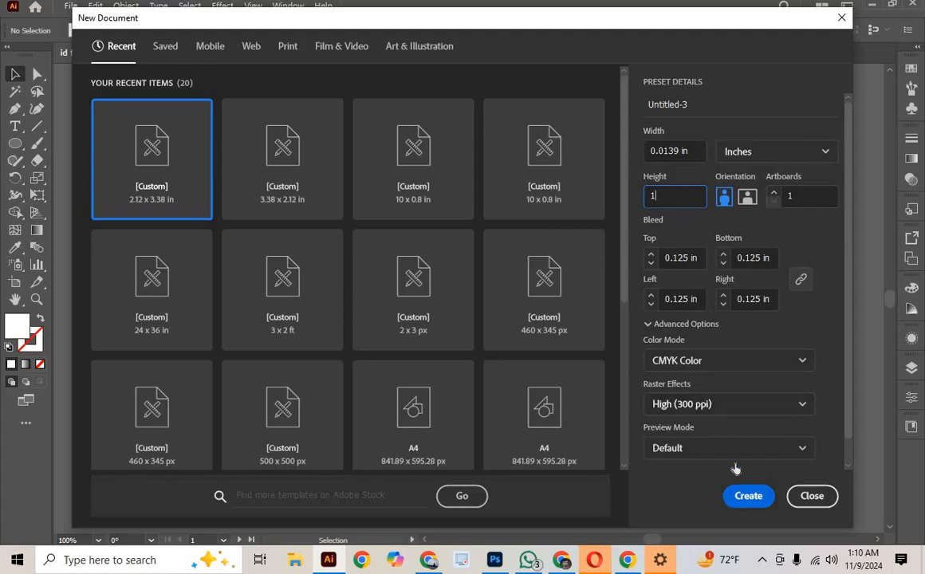
pyautogui.click(690, 259)
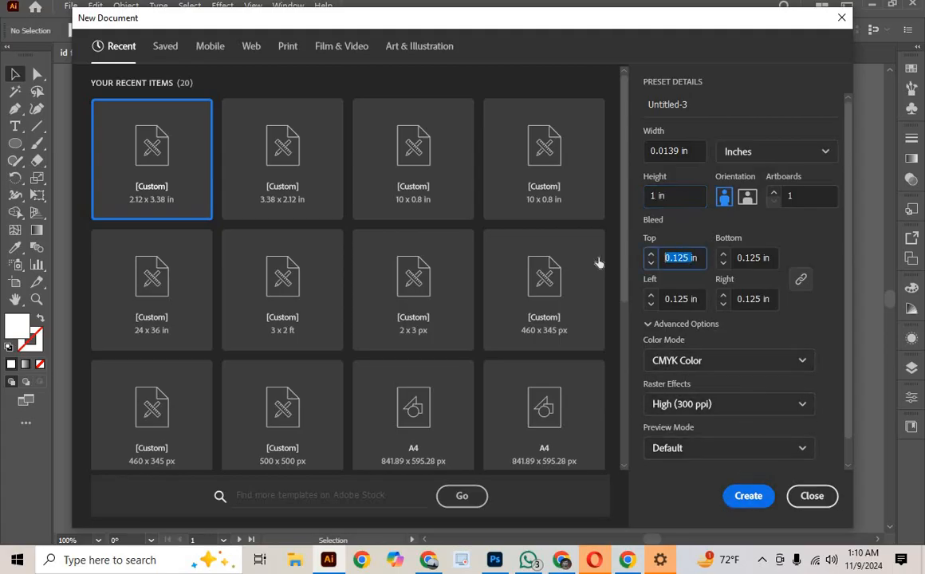
pyautogui.write('0in')
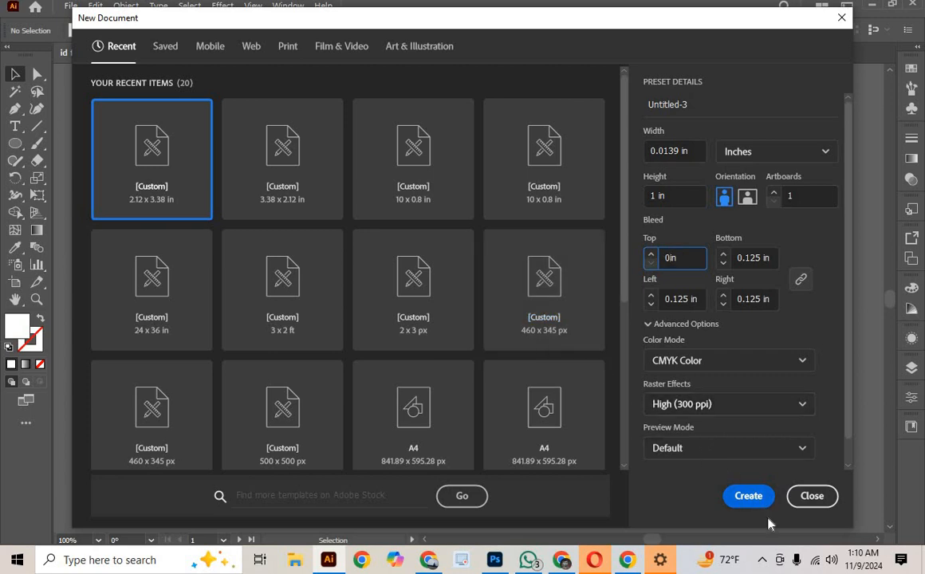
pyautogui.click(746, 496)
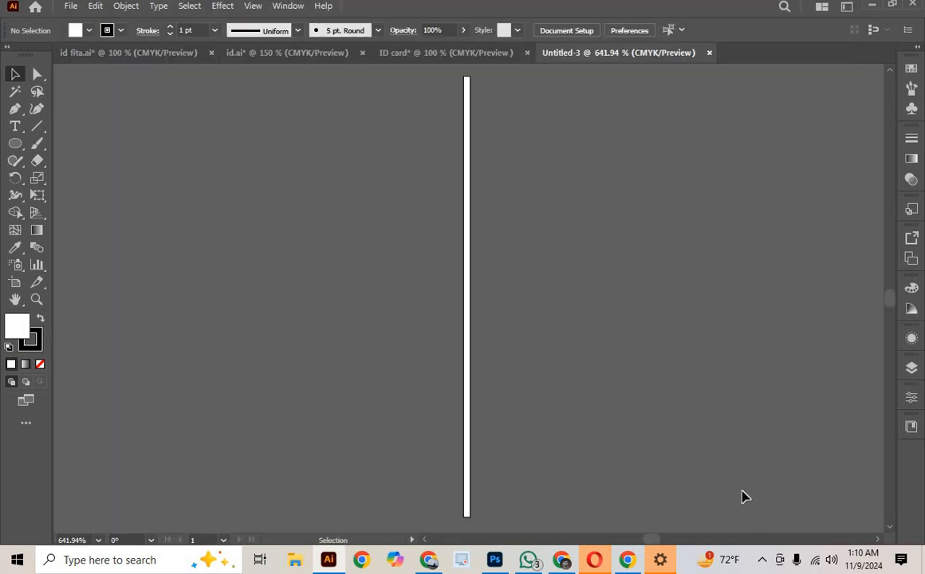
pyautogui.scroll(4, 355, 391)
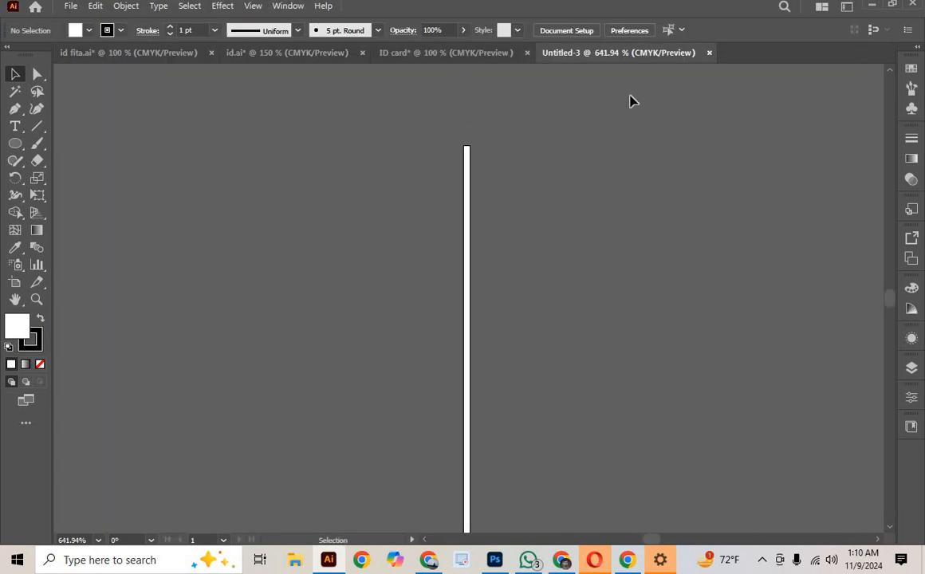
pyautogui.click(709, 53)
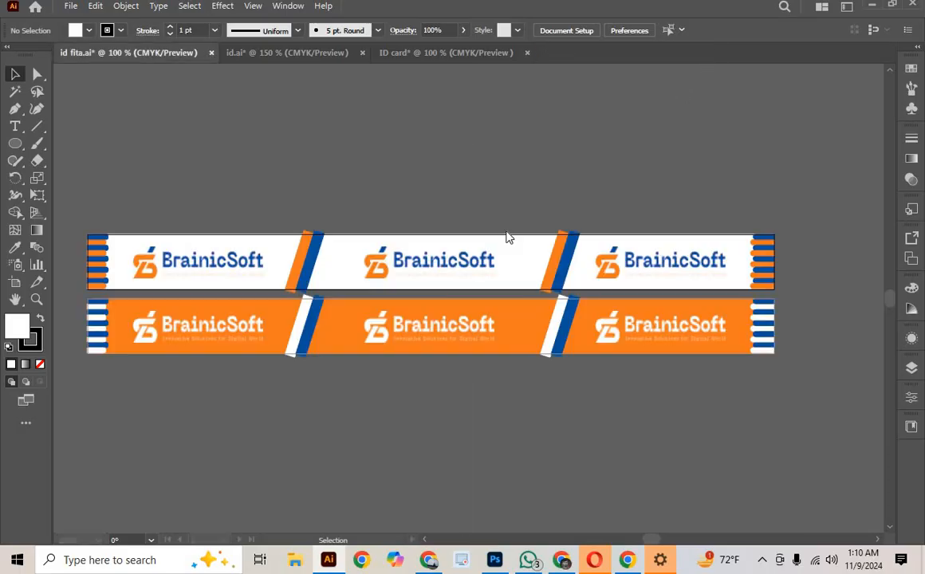
# Step: Delete all existing artwork from both lanyard artboards
pyautogui.click(70, 7)
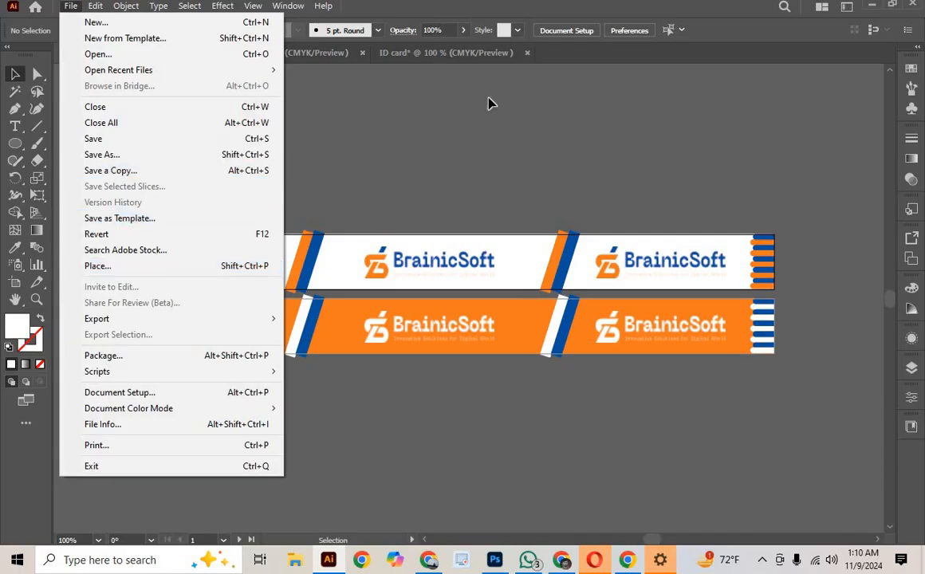
pyautogui.click(446, 103)
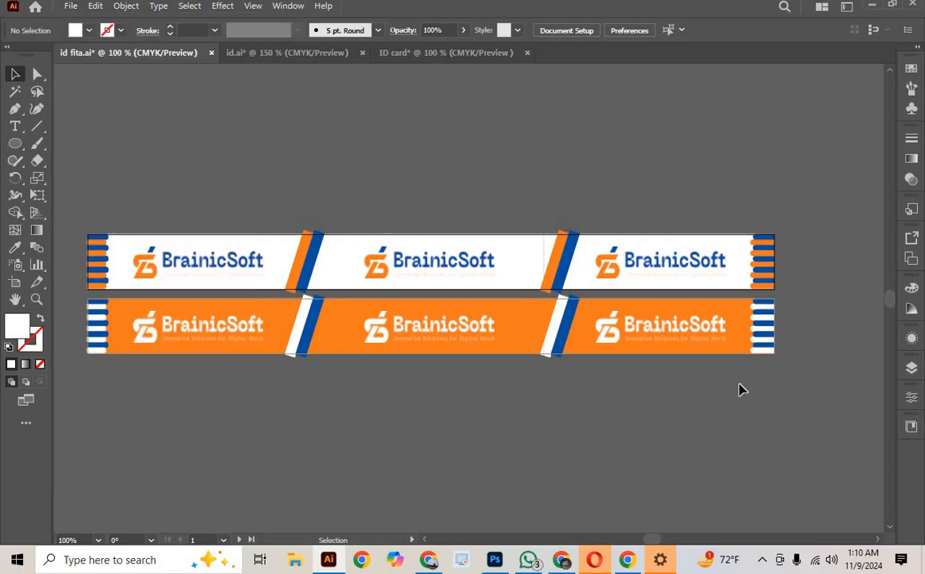
pyautogui.hotkey('ctrl', 'a')
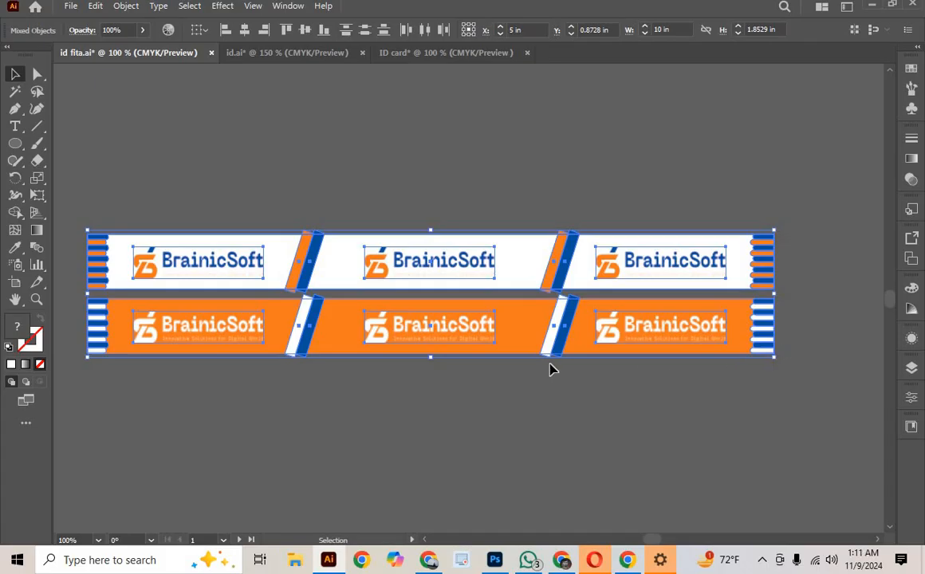
pyautogui.press('Delete')
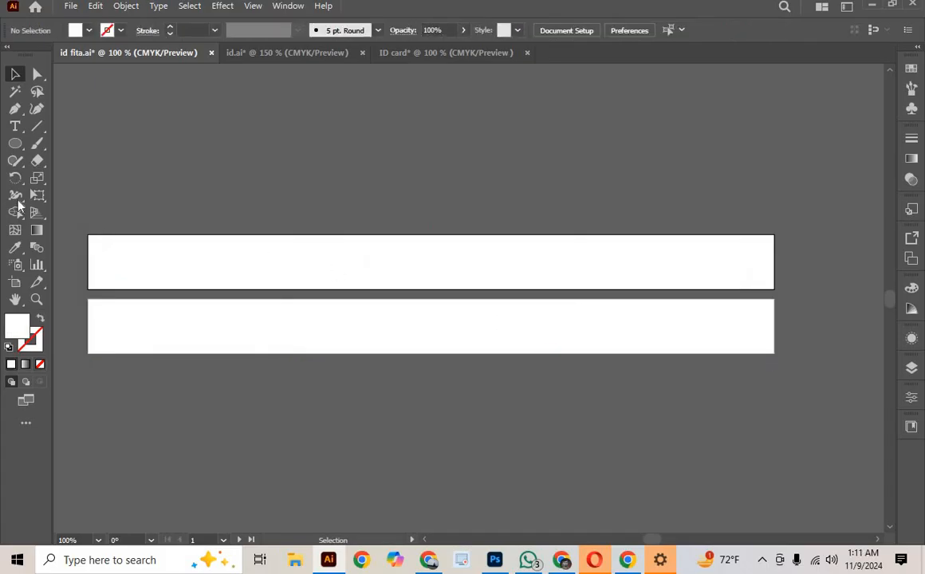
# Step: Draw a thin horizontal rounded rectangle on the empty canvas above the lanyard artboards and fill it with green
pyautogui.rightClick(16, 143)
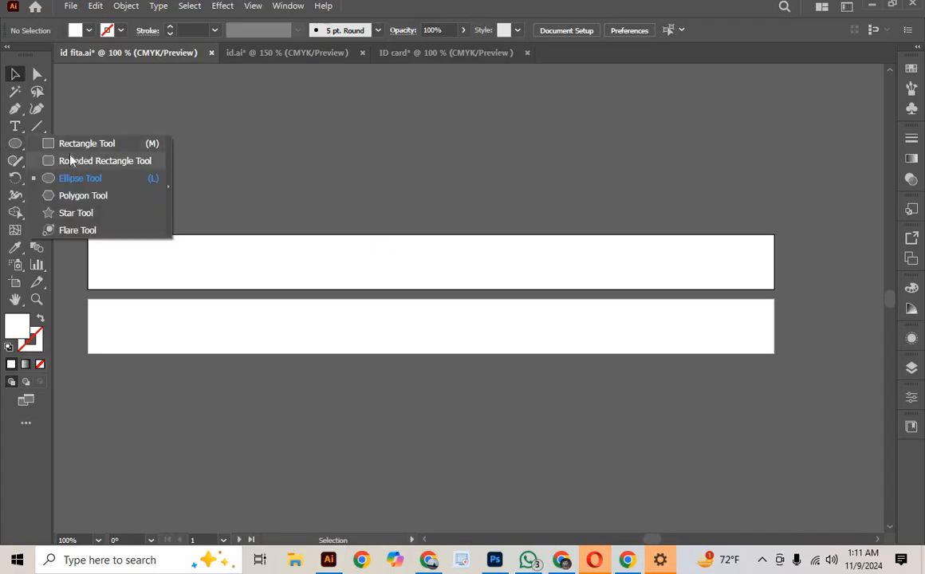
pyautogui.click(136, 160)
pyautogui.moveTo(237, 120); pyautogui.dragTo(342, 132)
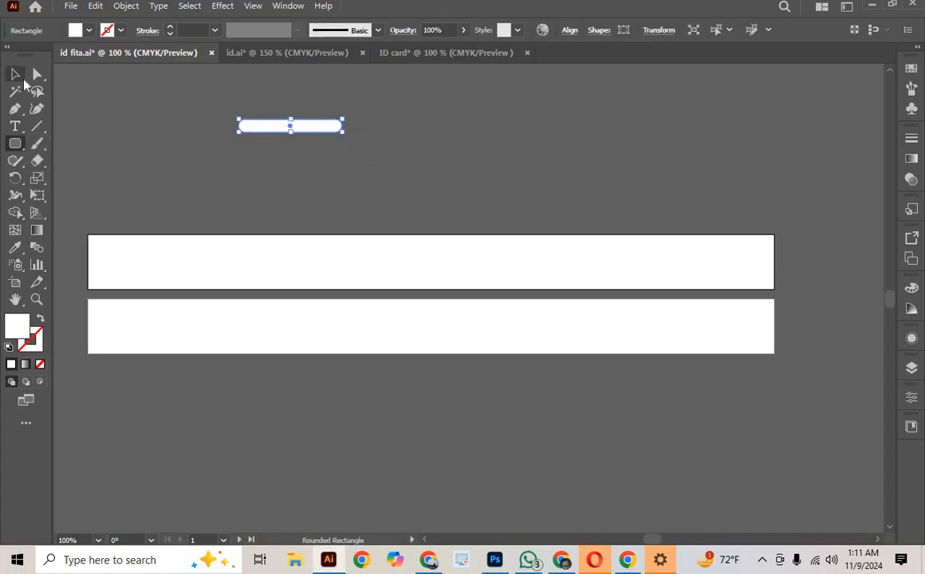
pyautogui.click(18, 73)
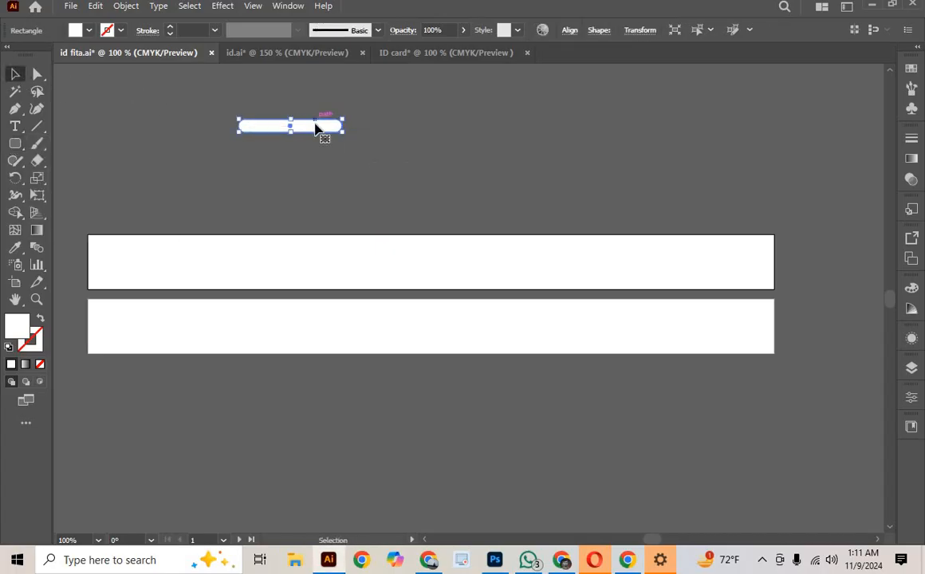
pyautogui.click(89, 31)
pyautogui.click(79, 67)
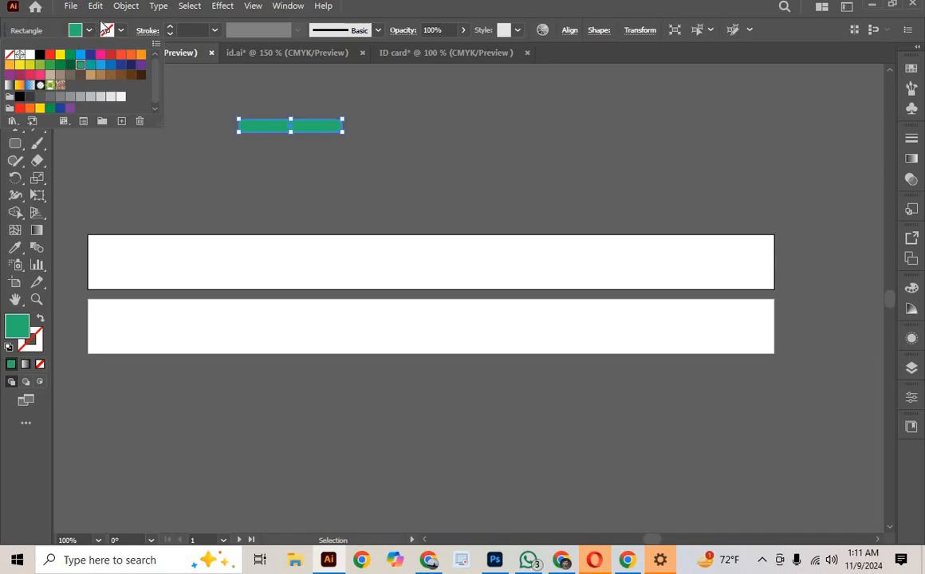
pyautogui.click(170, 202)
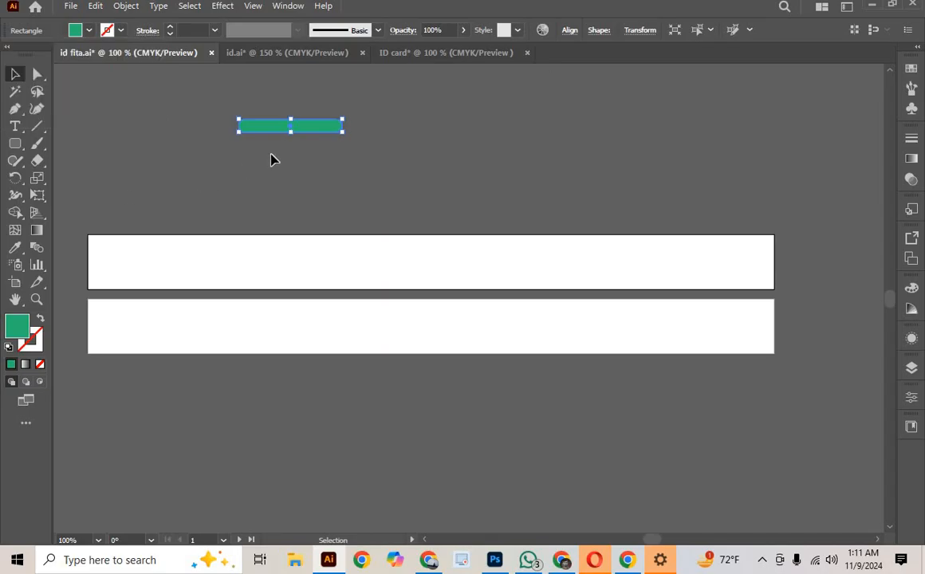
pyautogui.click(299, 141)
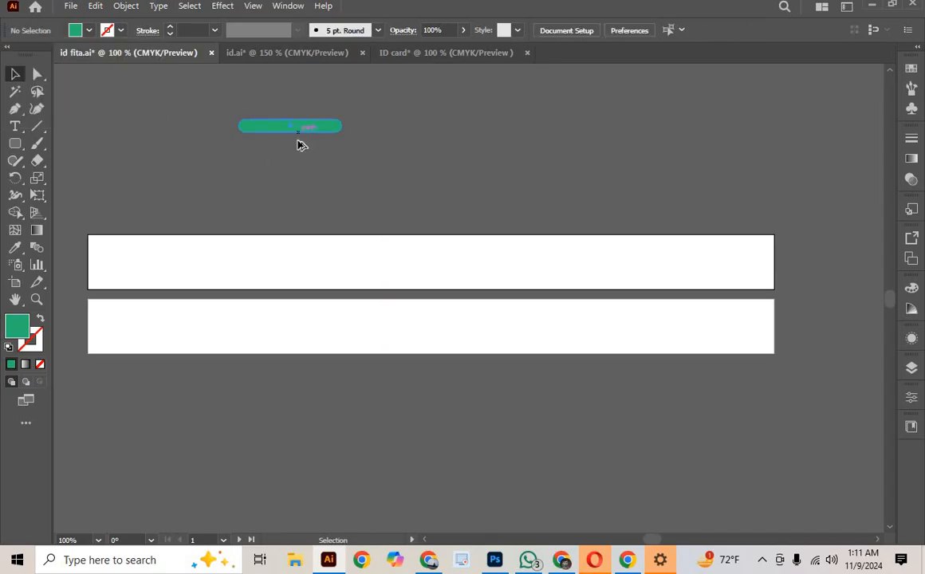
# Step: Place the rounded bar and two grey-filled copies as stacked, staggered bars overhanging the left end of the upper lanyard artboard
pyautogui.moveTo(298, 136); pyautogui.dragTo(304, 157)
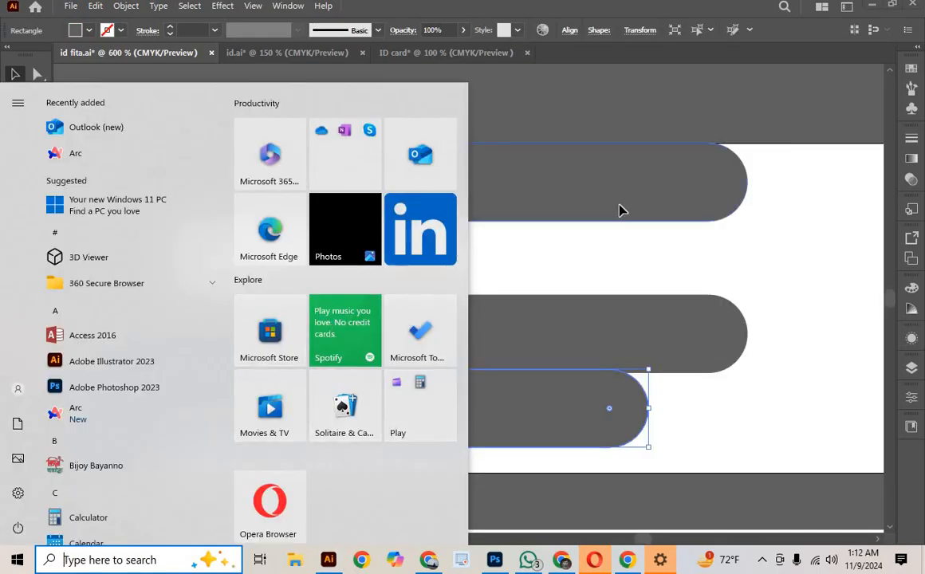
pyautogui.click(622, 209)
pyautogui.scroll(-2, 617, 380)
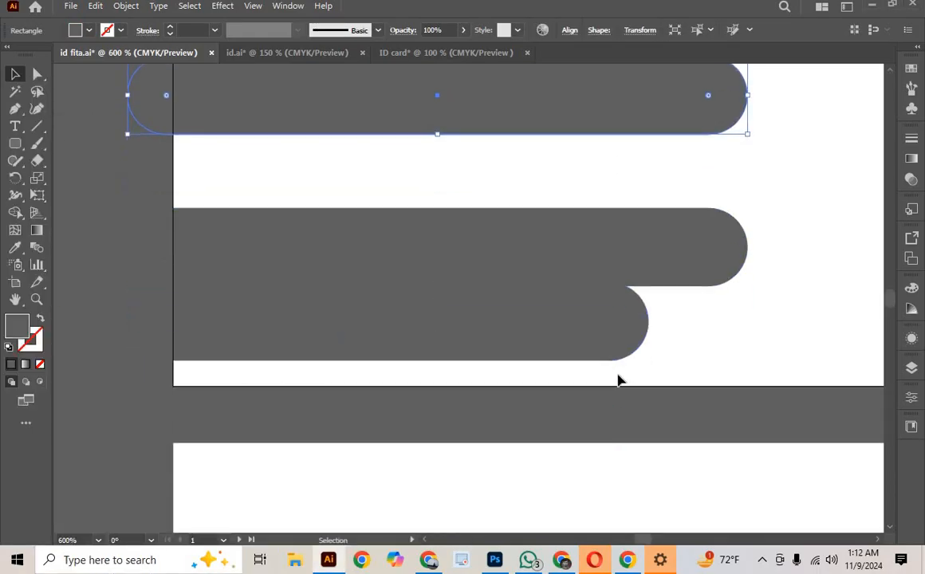
pyautogui.scroll(3, 635, 388)
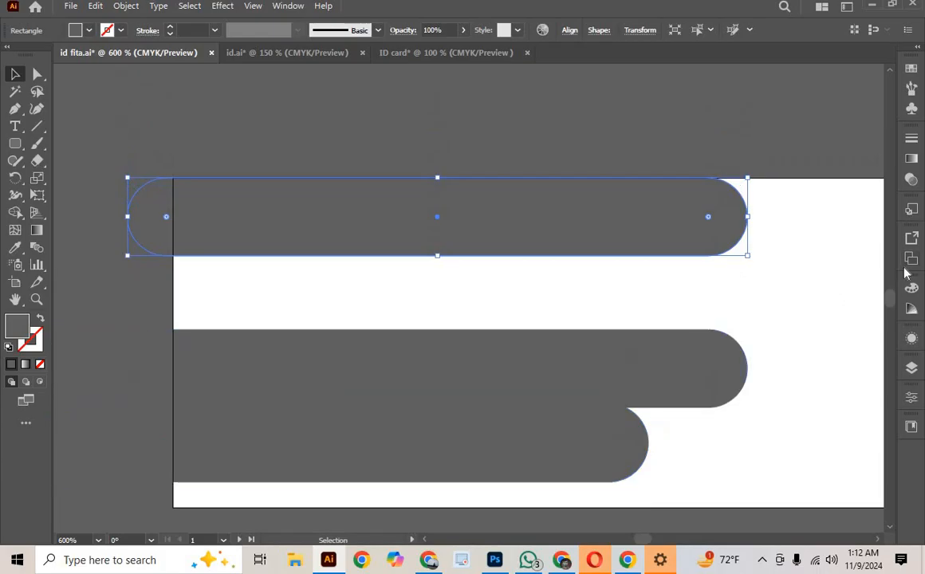
pyautogui.click(909, 258)
pyautogui.click(870, 232)
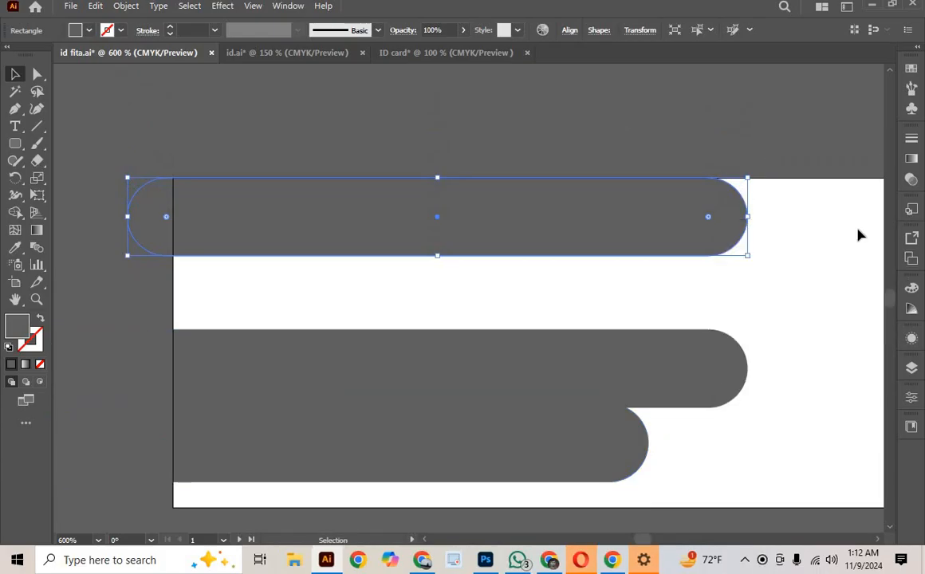
pyautogui.click(452, 105)
# Step: Shift all three grey bars slightly down and further left so they sit within the artboard's height and overhang its left edge more
pyautogui.moveTo(432, 460); pyautogui.dragTo(413, 338)
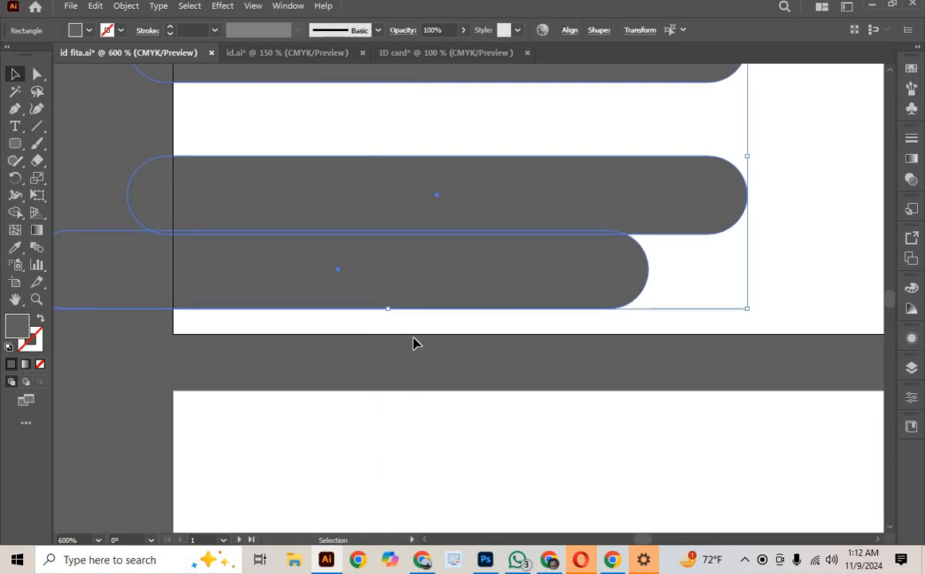
pyautogui.press('Down')
pyautogui.press('Down')
pyautogui.press('Down')
pyautogui.press('a')
pyautogui.hotkey('ctrl', '-')
pyautogui.hotkey('ctrl', '-')
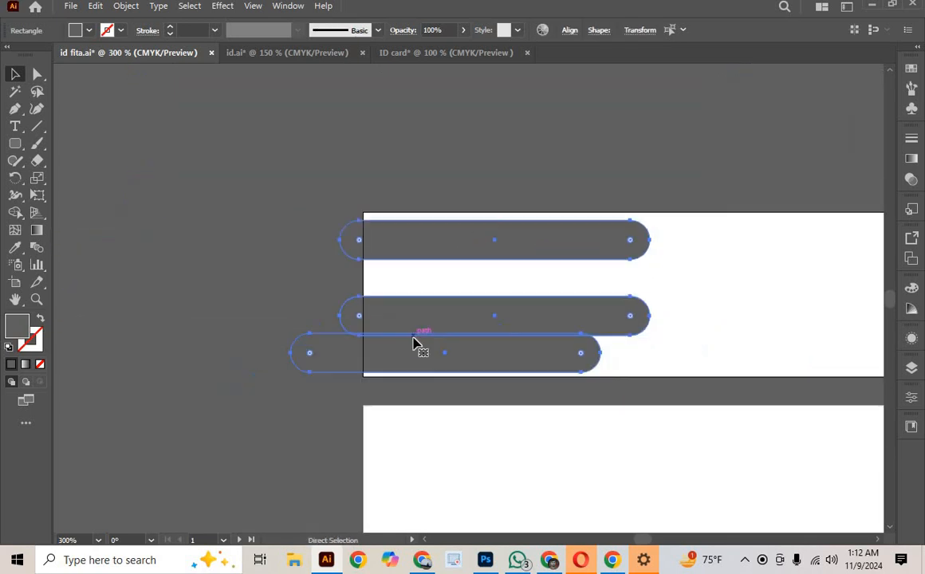
pyautogui.press('v')
pyautogui.hotkey('ctrl', '+')
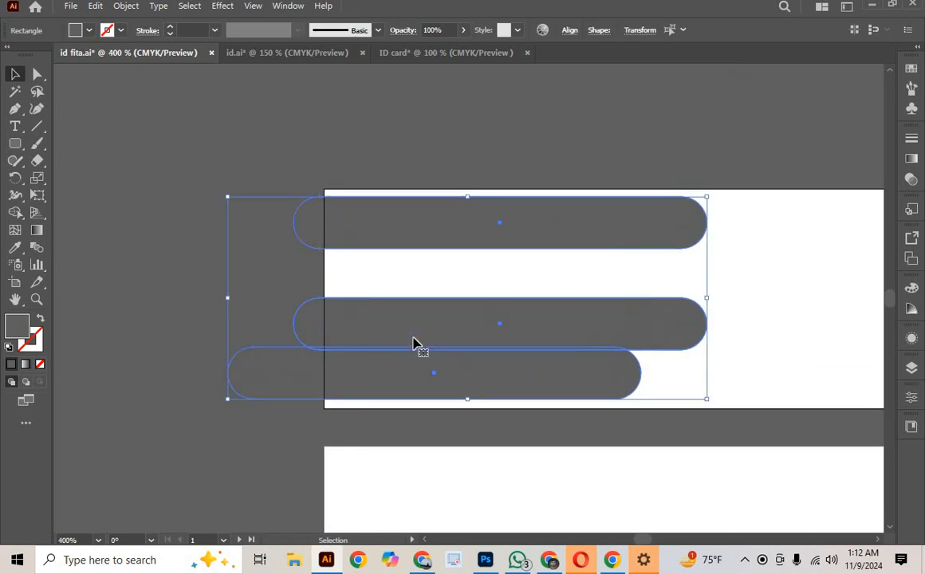
pyautogui.moveTo(623, 307); pyautogui.dragTo(581, 306)
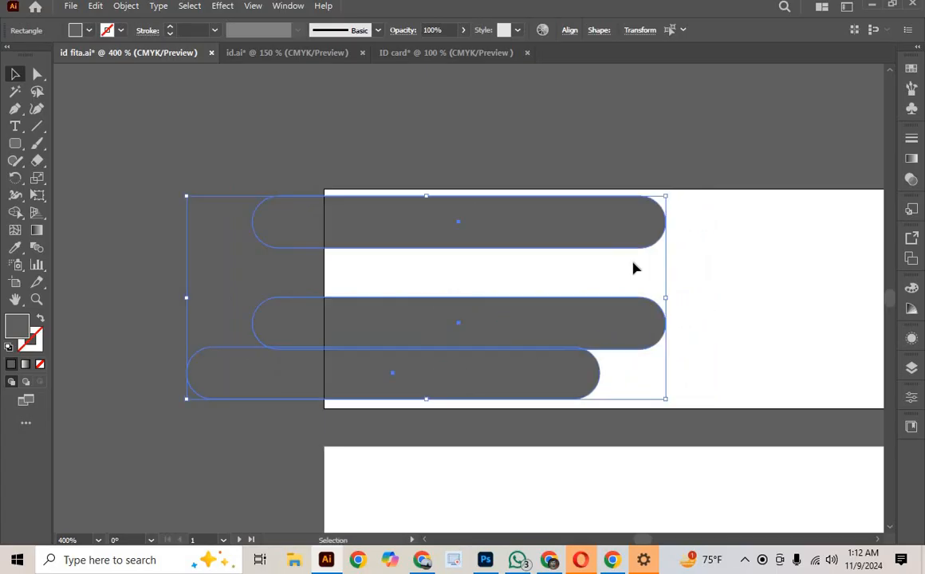
# Step: Duplicate the lowest, shorter bar into the gap between the two longer bars
pyautogui.click(356, 278)
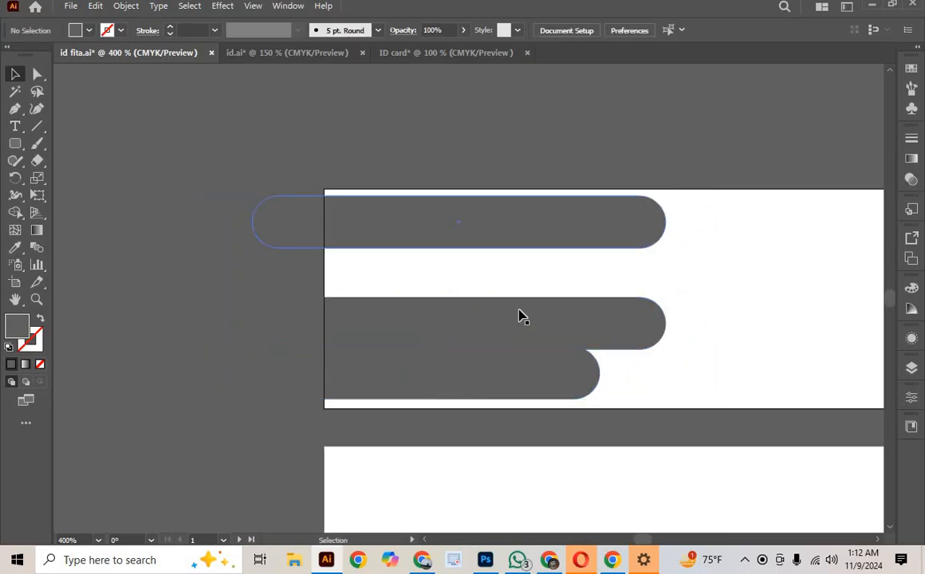
pyautogui.moveTo(504, 378); pyautogui.dragTo(509, 299)
pyautogui.moveTo(510, 294); pyautogui.dragTo(500, 293)
# Step: Fill the two shorter bars with white sampled from the artboard
pyautogui.keyDown('shift'); pyautogui.click(494, 395); pyautogui.keyUp('shift')
pyautogui.click(16, 247)
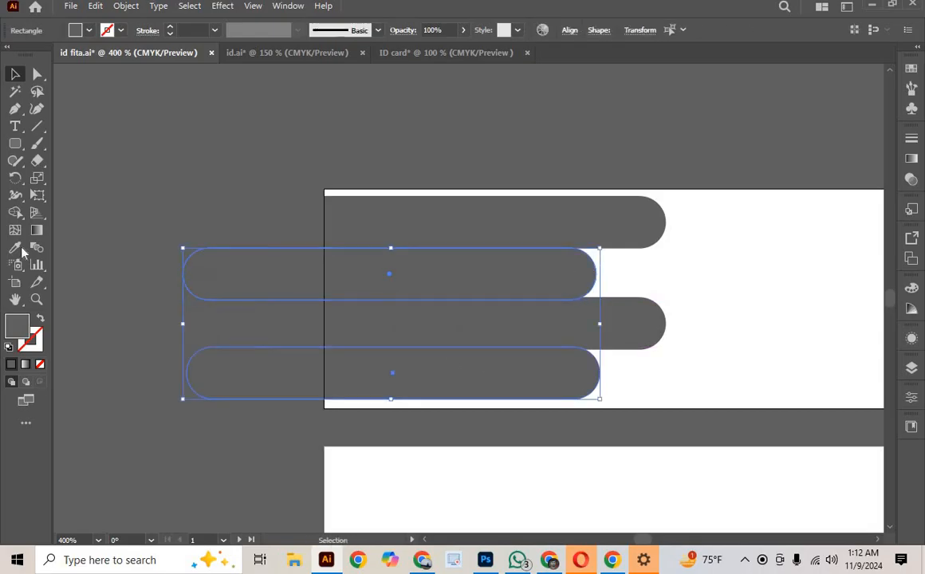
pyautogui.click(718, 245)
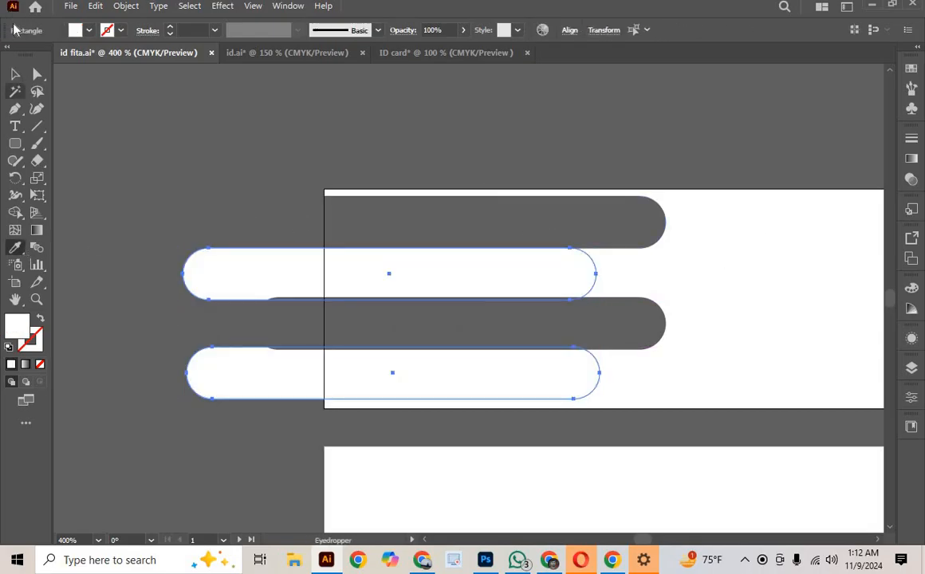
pyautogui.click(15, 74)
pyautogui.click(241, 126)
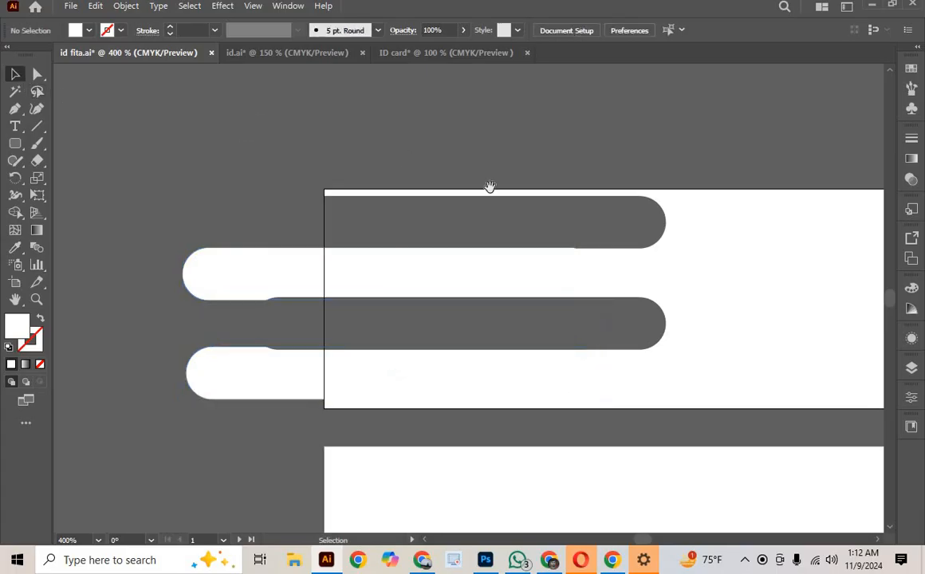
# Step: Fill the two shorter bars with orange FF8B00
pyautogui.moveTo(498, 200); pyautogui.dragTo(294, 218)
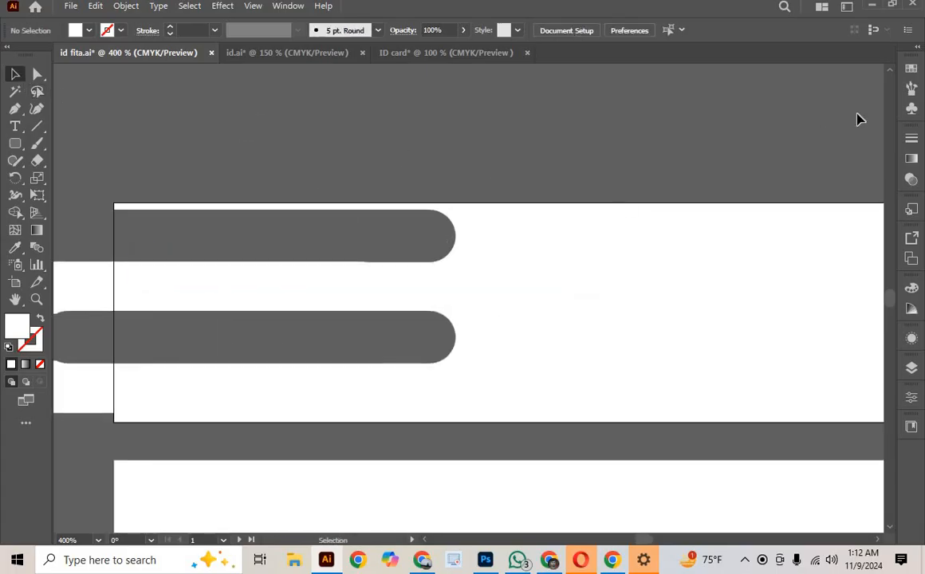
pyautogui.click(277, 403)
pyautogui.moveTo(385, 383); pyautogui.dragTo(383, 284)
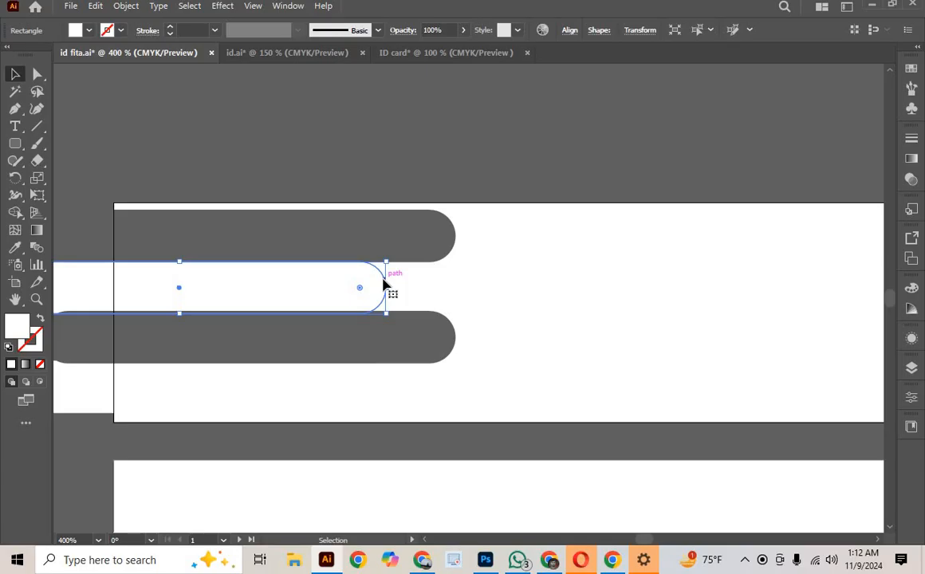
pyautogui.click(416, 190)
pyautogui.hscroll(-4, 539, 140)
pyautogui.scroll(-1, 320, 357)
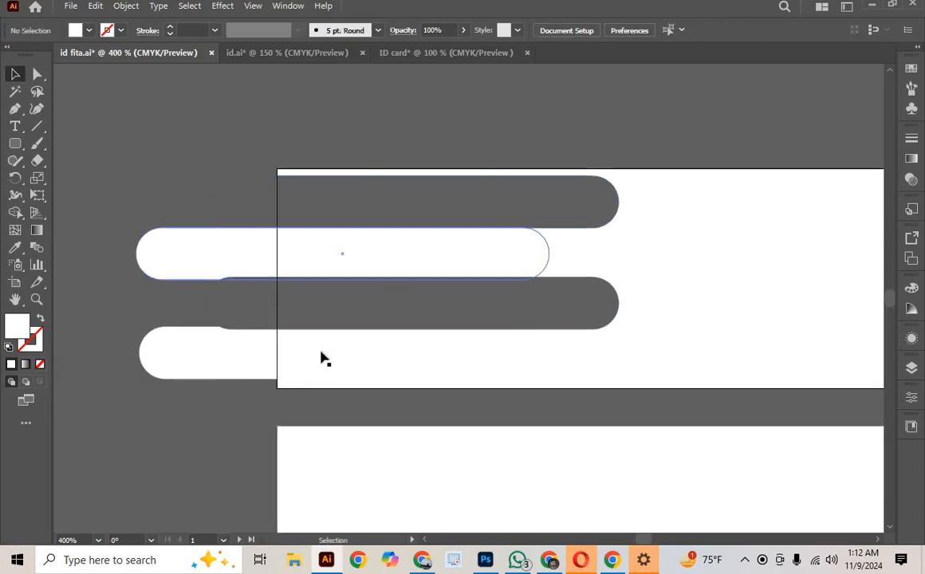
pyautogui.click(280, 364)
pyautogui.keyDown('shift'); pyautogui.click(151, 252); pyautogui.keyUp('shift')
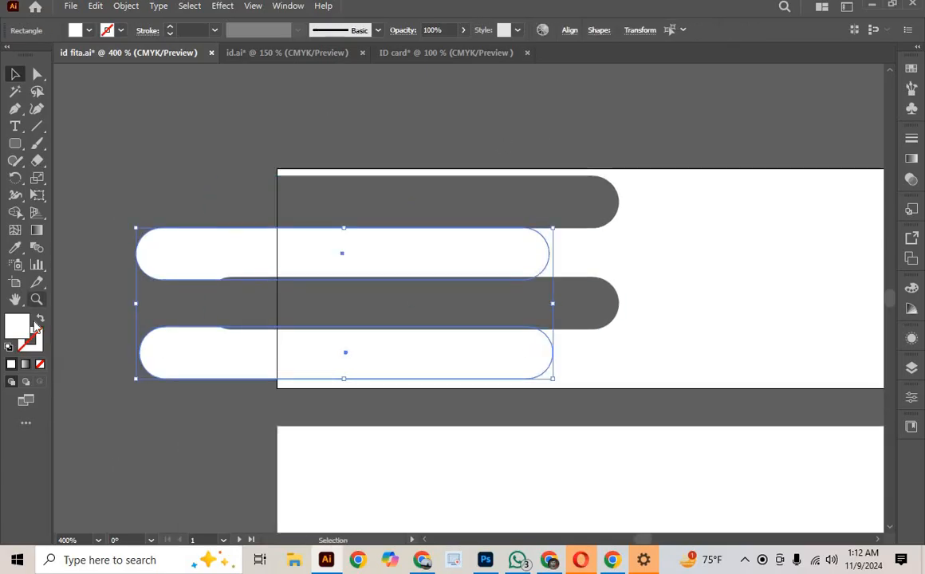
pyautogui.doubleClick(29, 329)
pyautogui.moveTo(533, 297); pyautogui.dragTo(306, 252)
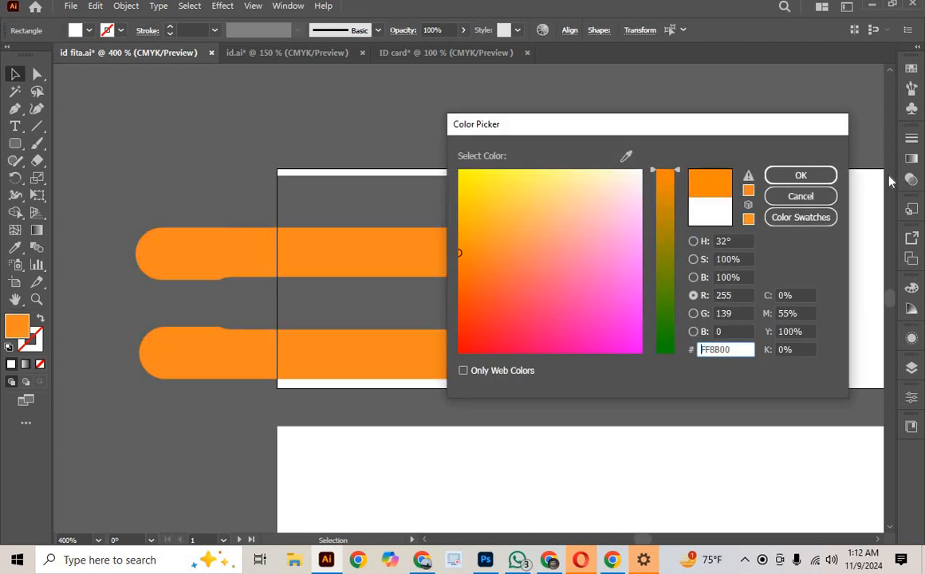
pyautogui.click(833, 181)
pyautogui.click(669, 256)
# Step: Fill the two longer grey bars with dark red 600000
pyautogui.click(560, 304)
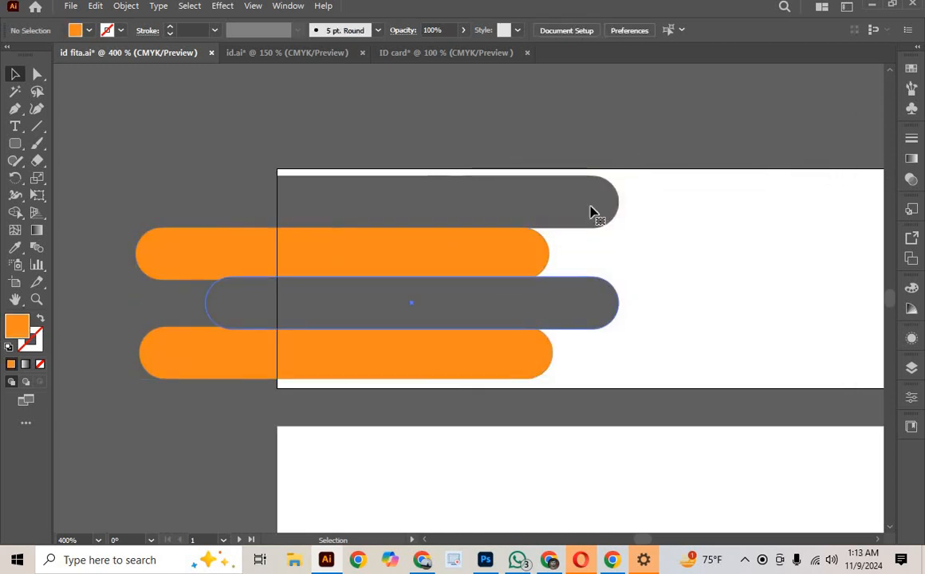
pyautogui.keyDown('shift'); pyautogui.click(592, 190); pyautogui.keyUp('shift')
pyautogui.keyDown('shift'); pyautogui.click(592, 188); pyautogui.keyUp('shift')
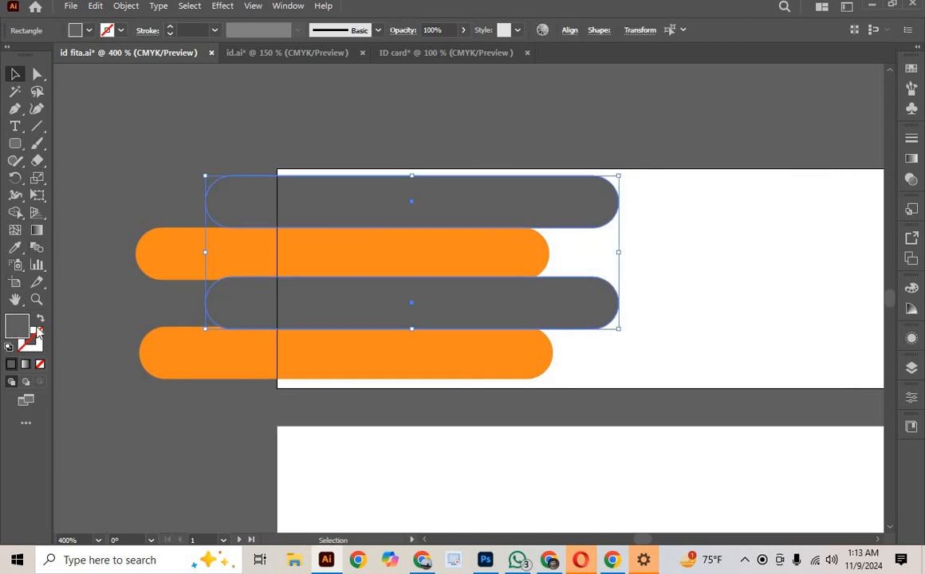
pyautogui.doubleClick(29, 326)
pyautogui.moveTo(553, 289); pyautogui.dragTo(459, 352)
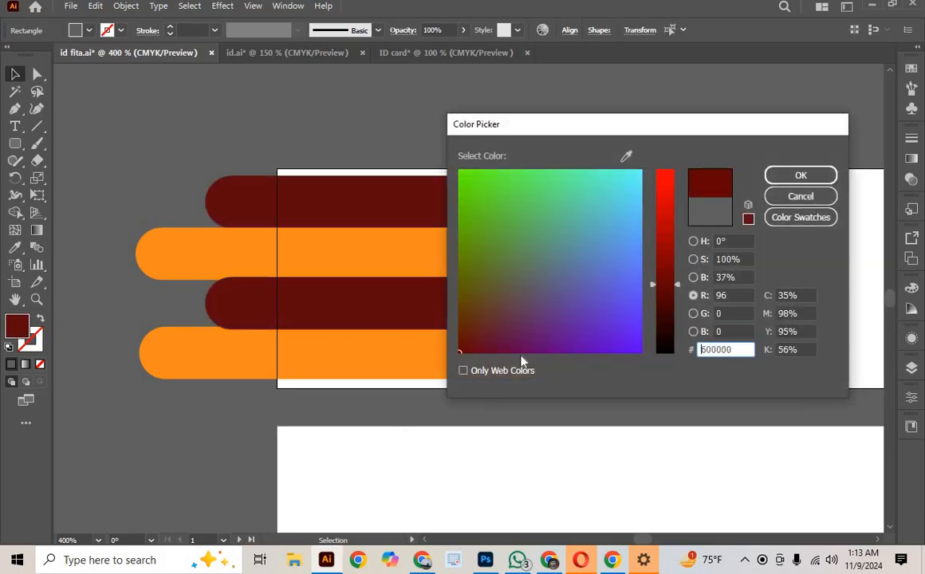
pyautogui.click(801, 177)
pyautogui.click(802, 182)
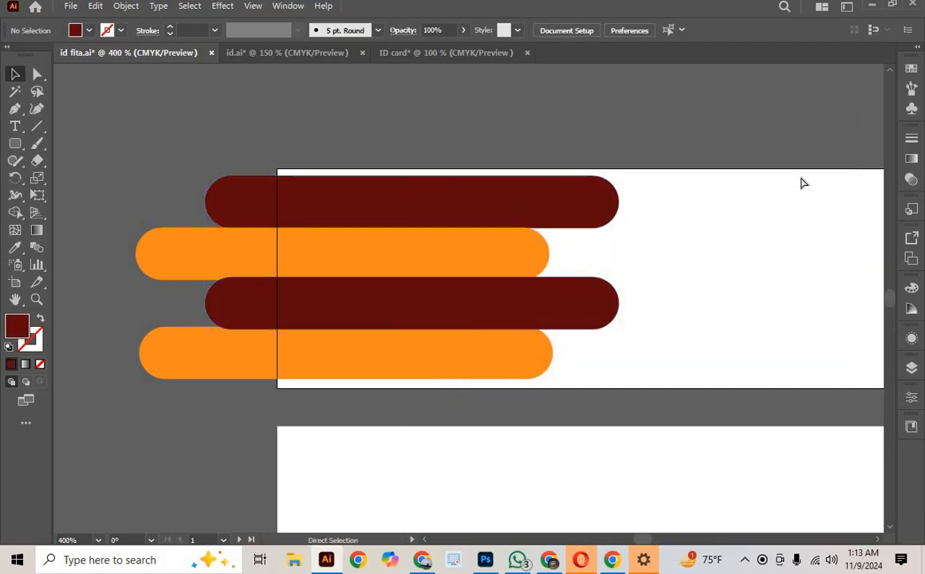
# Step: Move all four coloured bars about 0.46 in to the left so they extend further past the artboard's left edge
pyautogui.hotkey('ctrl', '-')
pyautogui.hotkey('ctrl', '-')
pyautogui.press('space')
pyautogui.moveTo(583, 300); pyautogui.dragTo(349, 291)
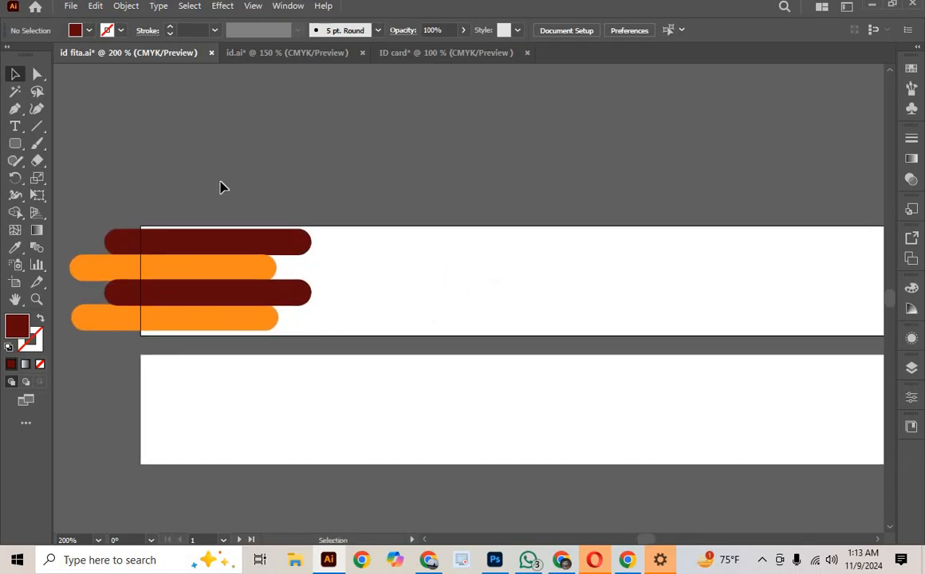
pyautogui.moveTo(220, 181)
pyautogui.mouseDown()
pyautogui.moveTo(264, 328)
pyautogui.moveTo(206, 298)
pyautogui.mouseUp()
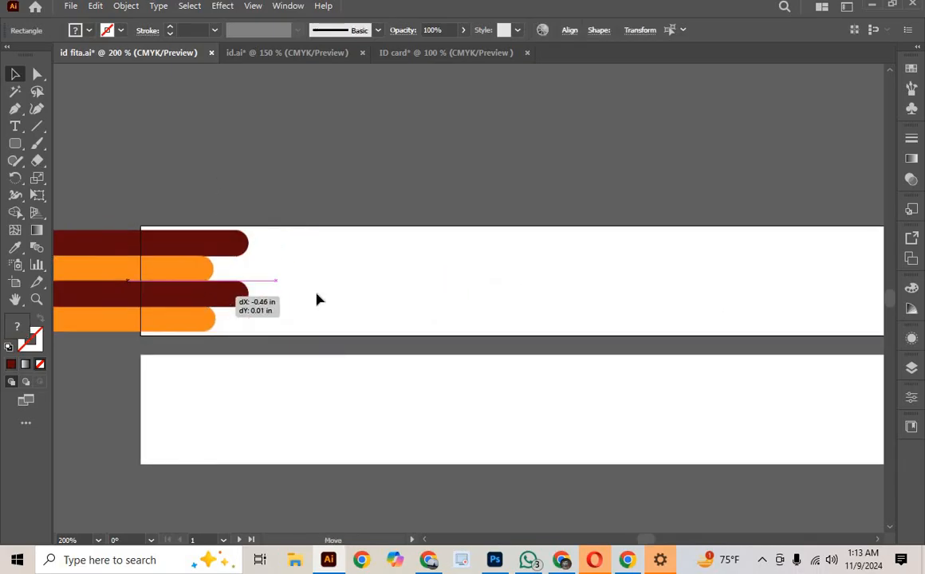
pyautogui.moveTo(317, 299); pyautogui.dragTo(317, 298)
pyautogui.click(566, 292)
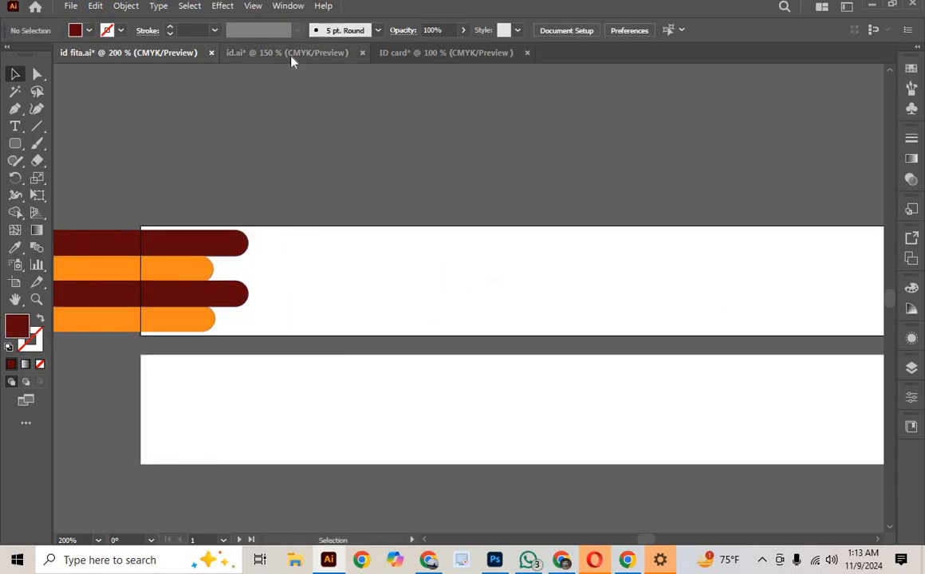
# Step: Copy the coloured BrainicSoft logo from the ID card document into id fita.ai, enlarge it and place it on the upper strip beside the bars
pyautogui.click(401, 54)
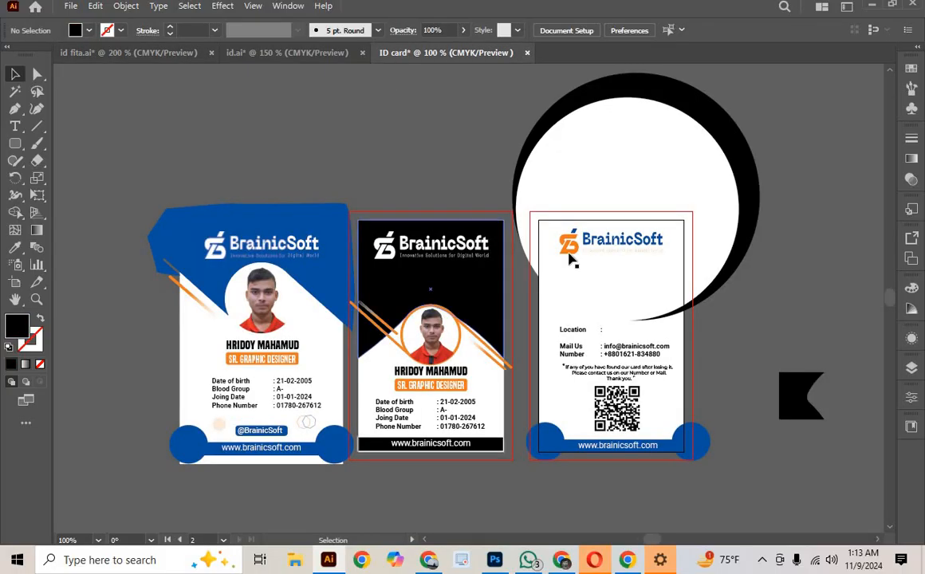
pyautogui.moveTo(583, 246); pyautogui.dragTo(414, 205)
pyautogui.moveTo(431, 307); pyautogui.dragTo(382, 273)
pyautogui.moveTo(487, 294); pyautogui.dragTo(525, 304)
pyautogui.moveTo(455, 273); pyautogui.dragTo(501, 284)
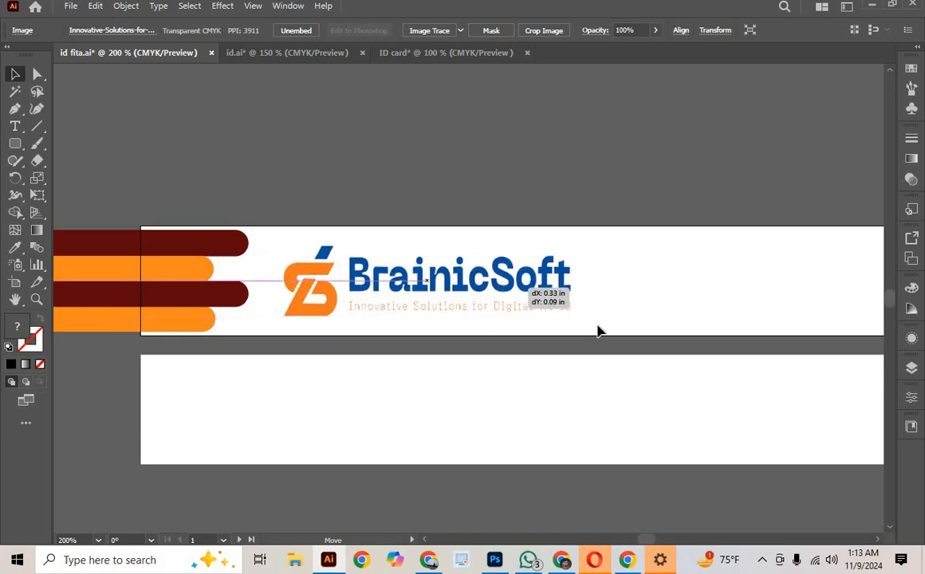
pyautogui.click(691, 310)
# Step: Draw a diagonal line about 1.53 in long across the upper lanyard strip, just to the right of the logo
pyautogui.moveTo(655, 307); pyautogui.dragTo(384, 309)
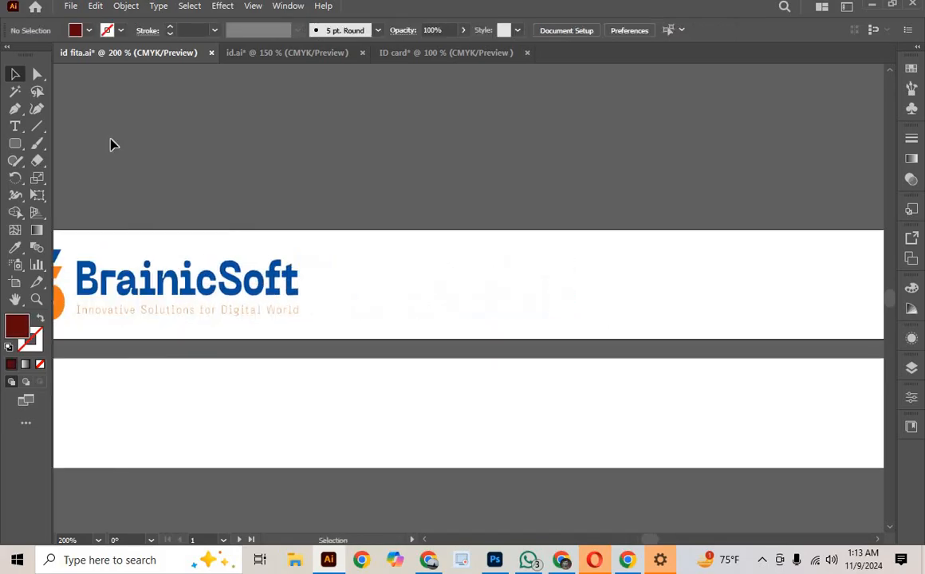
pyautogui.click(37, 126)
pyautogui.moveTo(381, 212); pyautogui.dragTo(255, 425)
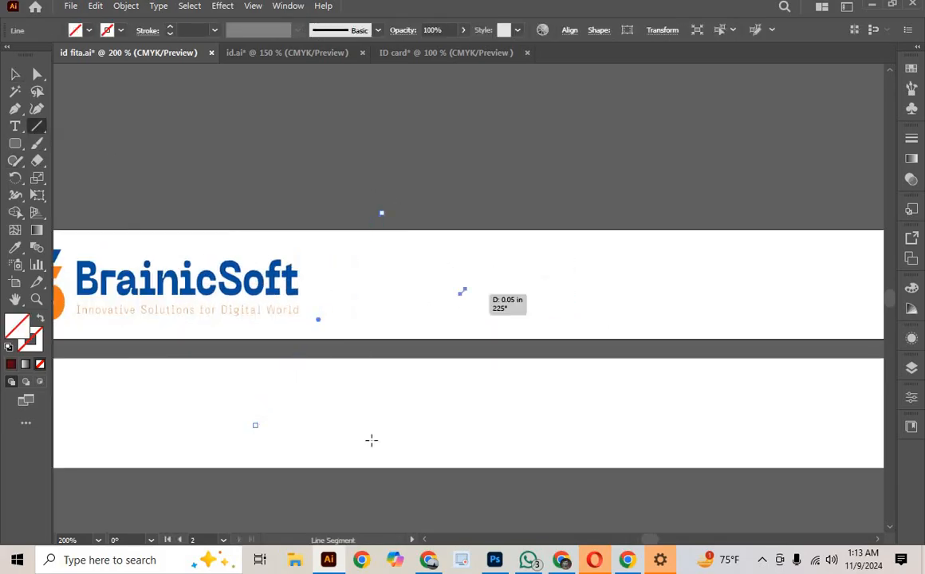
pyautogui.moveTo(371, 440); pyautogui.dragTo(369, 439)
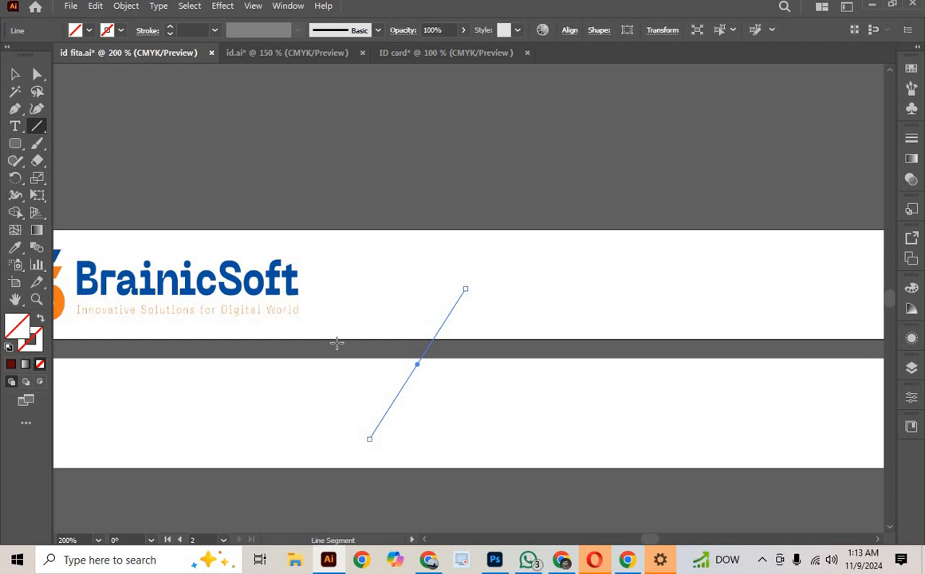
pyautogui.moveTo(400, 200); pyautogui.dragTo(304, 386)
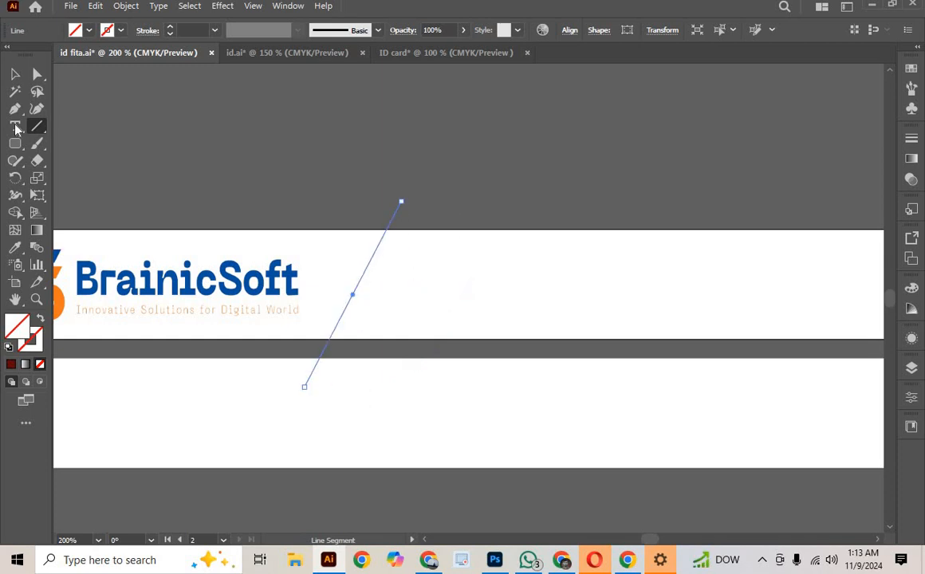
# Step: Give the diagonal line a dark green stroke and set its weight to 13 pt
pyautogui.click(120, 32)
pyautogui.click(71, 64)
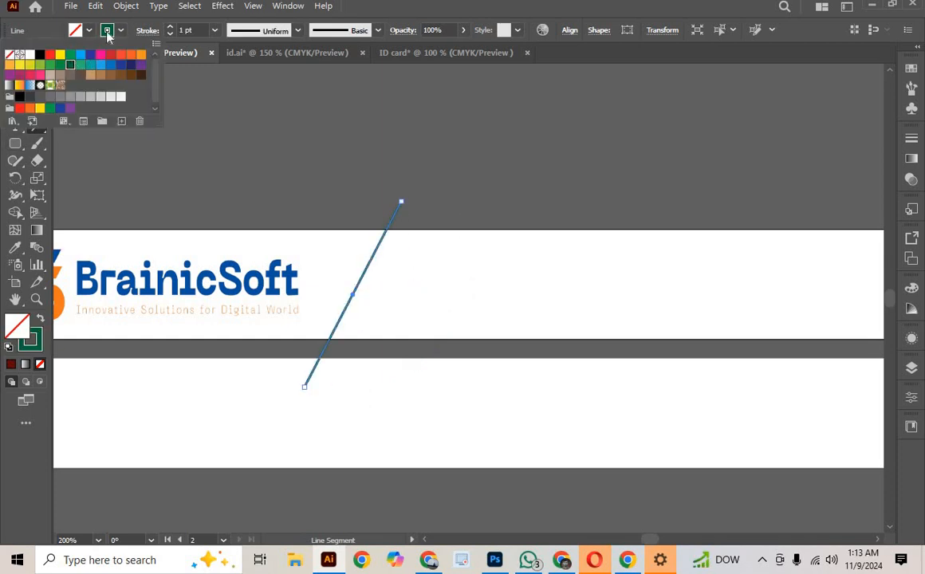
pyautogui.click(171, 31)
pyautogui.click(171, 30)
pyautogui.click(171, 30)
pyautogui.click(170, 31)
pyautogui.click(171, 30)
pyautogui.click(170, 31)
pyautogui.click(170, 31)
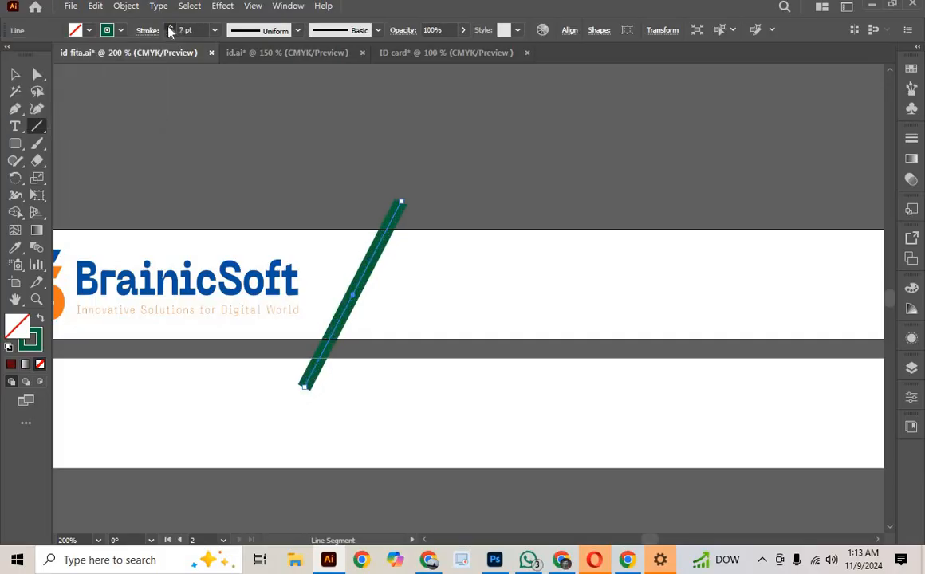
pyautogui.click(169, 30)
pyautogui.click(359, 120)
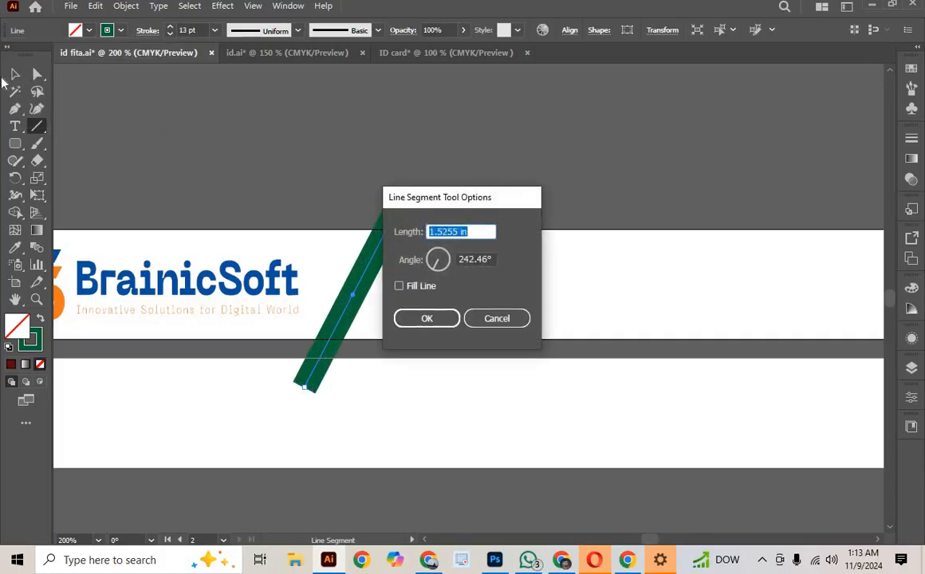
pyautogui.click(502, 319)
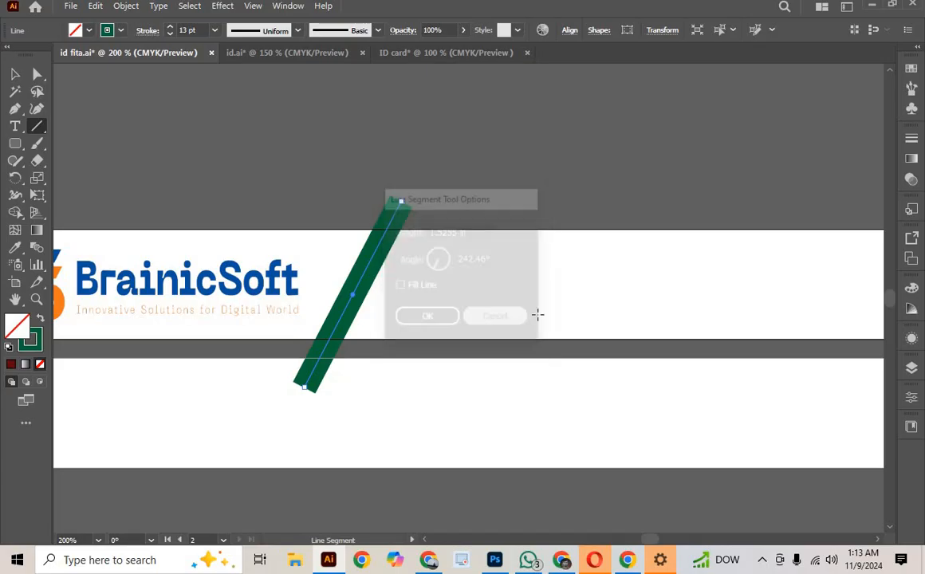
pyautogui.click(215, 219)
pyautogui.click(496, 318)
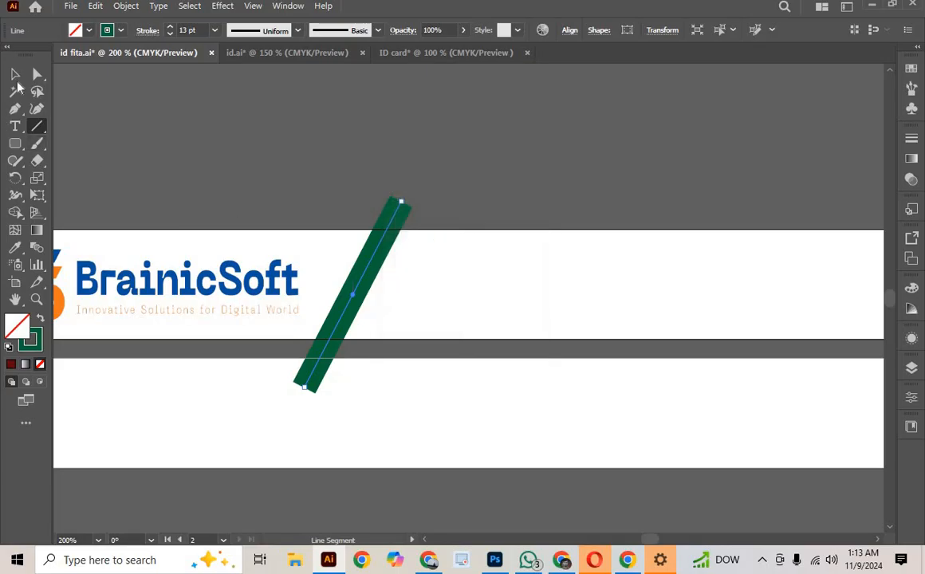
# Step: Duplicate the BrainicSoft logo and the green diagonal stripe along the upper lanyard strip, alternating three logos with two stripes
pyautogui.click(15, 74)
pyautogui.moveTo(604, 304); pyautogui.dragTo(377, 417)
pyautogui.press('Delete')
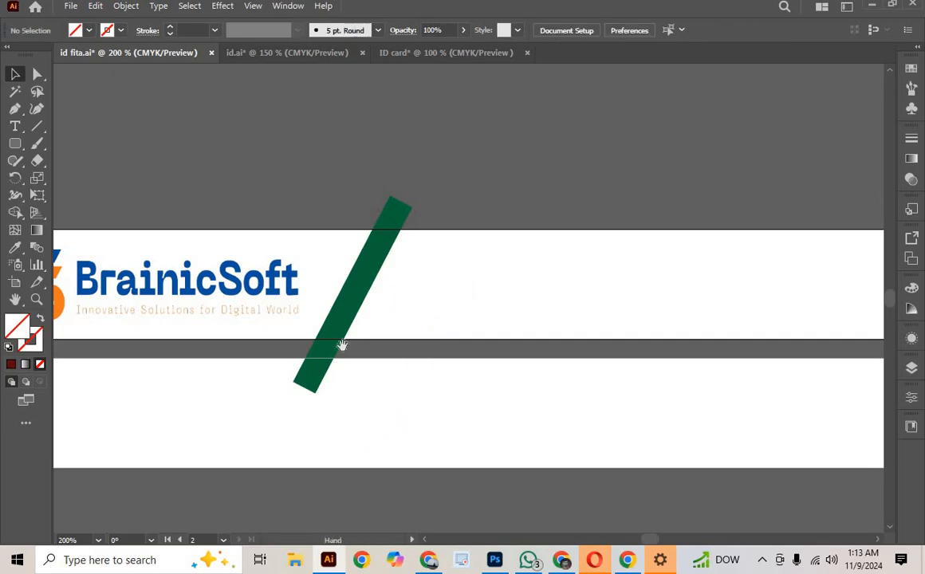
pyautogui.moveTo(167, 310); pyautogui.dragTo(574, 315)
pyautogui.click(838, 304)
pyautogui.moveTo(838, 304); pyautogui.dragTo(519, 334)
pyautogui.moveTo(72, 208); pyautogui.dragTo(589, 335)
pyautogui.moveTo(660, 243); pyautogui.dragTo(663, 221)
pyautogui.click(662, 221)
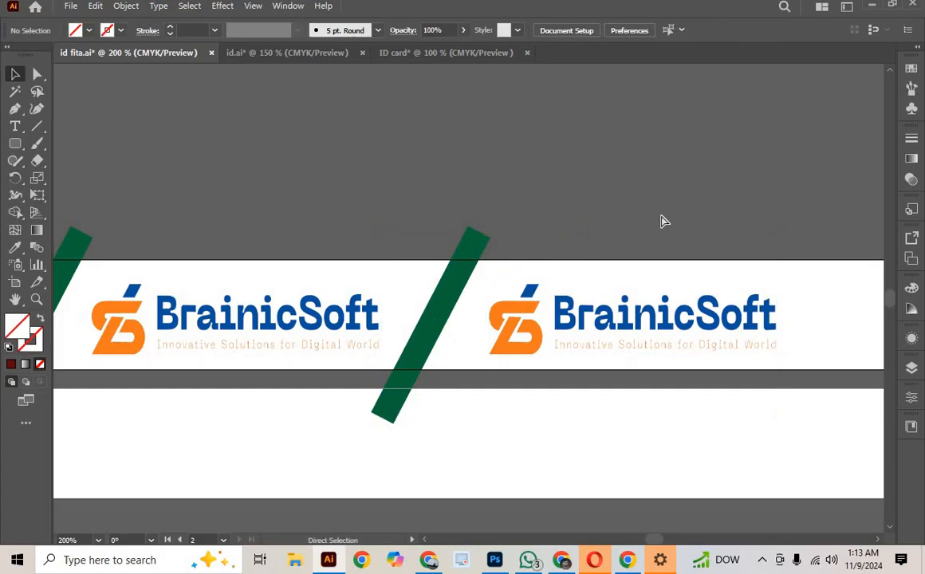
# Step: Copy the four coloured rounded bars to the right end of the upper lanyard strip, extending past the artboard's edge
pyautogui.hotkey('ctrl', '-')
pyautogui.moveTo(512, 291); pyautogui.dragTo(603, 300)
pyautogui.moveTo(428, 244); pyautogui.dragTo(489, 236)
pyautogui.click(130, 309)
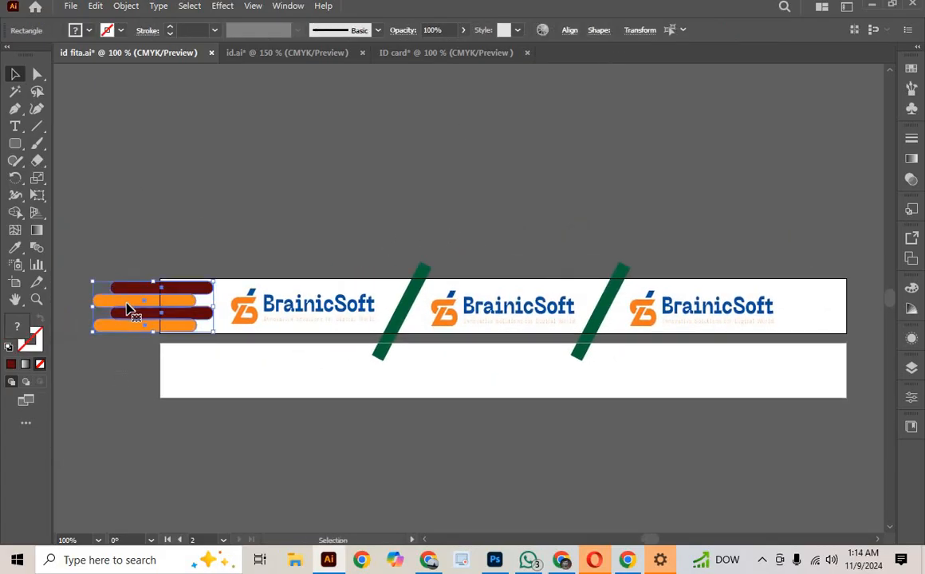
pyautogui.moveTo(136, 309); pyautogui.dragTo(823, 309)
pyautogui.click(747, 212)
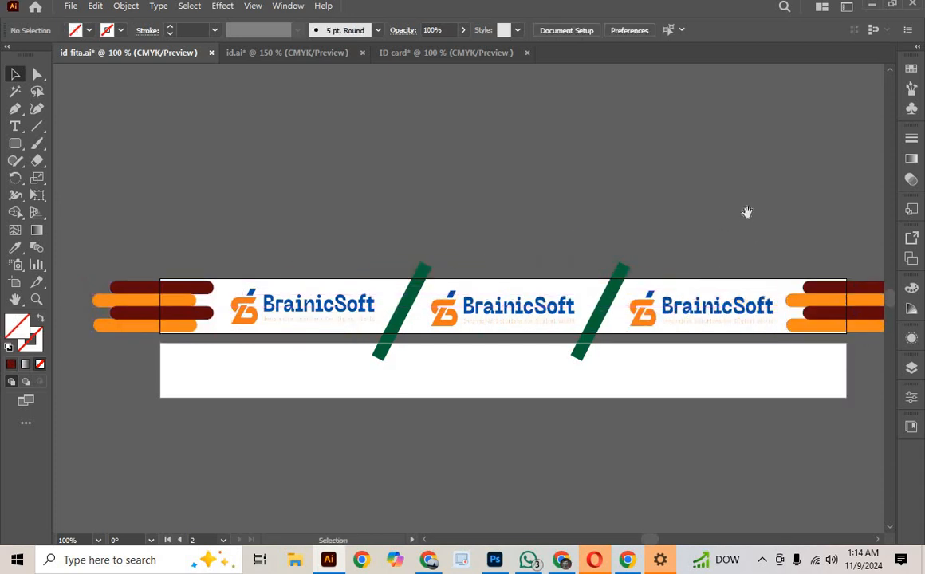
pyautogui.moveTo(747, 212); pyautogui.dragTo(424, 231)
pyautogui.moveTo(537, 225); pyautogui.dragTo(590, 214)
pyautogui.moveTo(477, 223); pyautogui.dragTo(416, 195)
pyautogui.moveTo(290, 197); pyautogui.dragTo(362, 176)
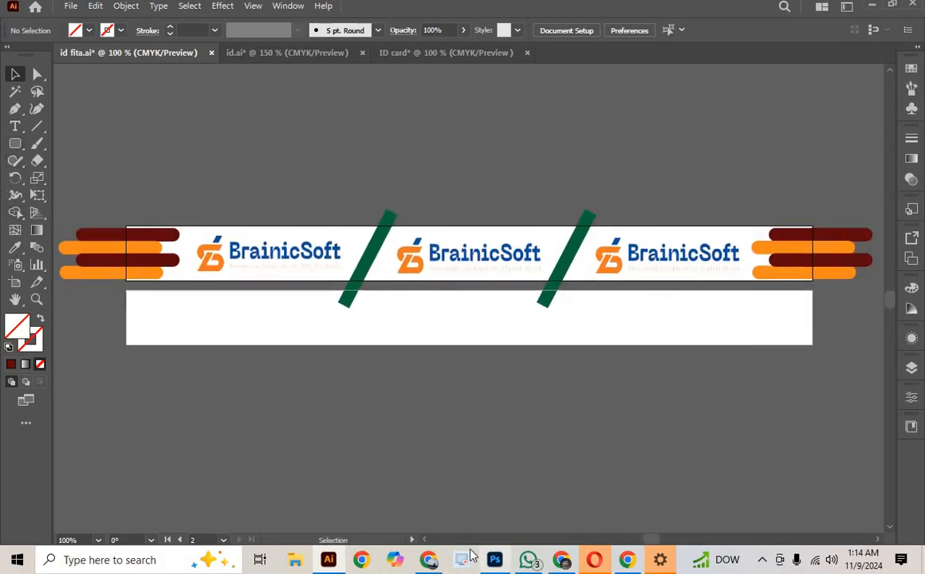
# Step: Switch to Photoshop and examine the BrainicSoft lanyard in Lanyard_Mockup_2.png together with its layers
pyautogui.click(494, 560)
pyautogui.scroll(-1, 440, 322)
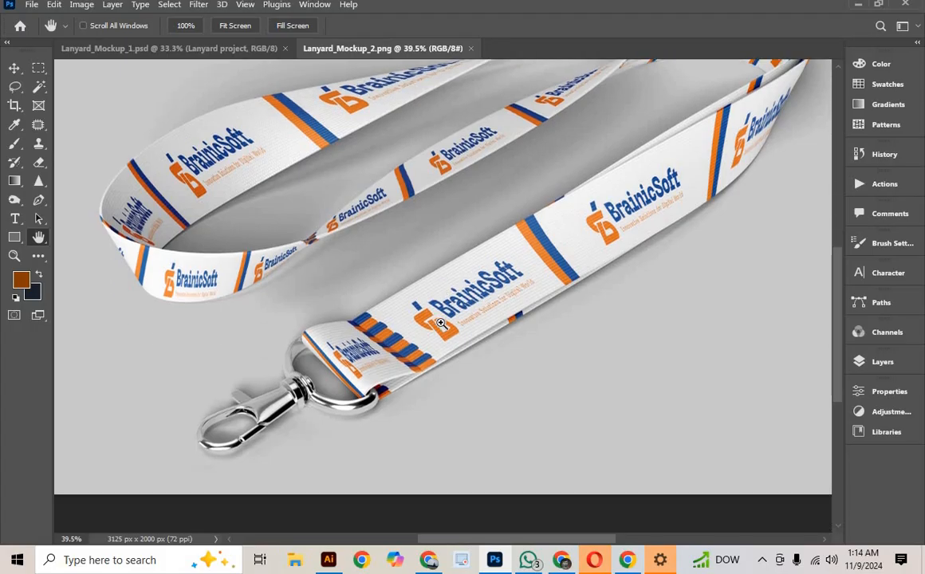
pyautogui.hotkey('ctrl', '-')
pyautogui.hotkey('ctrl', '-')
pyautogui.scroll(1, 775, 235)
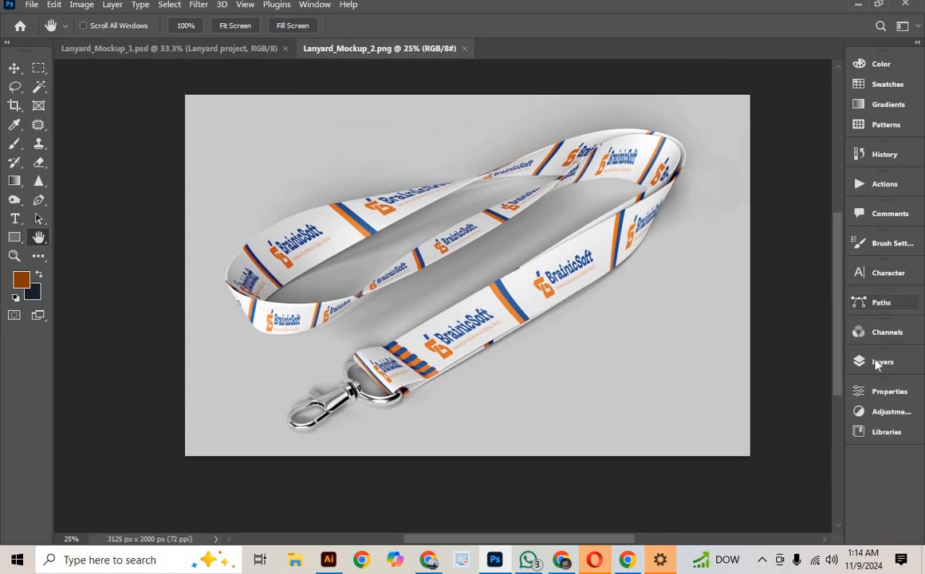
pyautogui.click(859, 361)
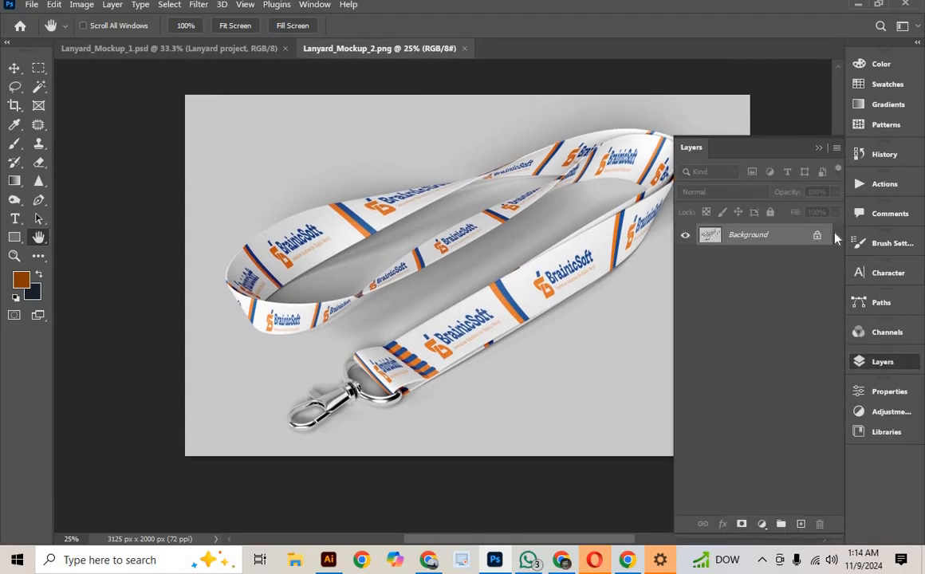
pyautogui.click(816, 147)
# Step: Open the contents of the Lanyard project smart object in Lanyard_Mockup_1.psd for editing
pyautogui.click(197, 50)
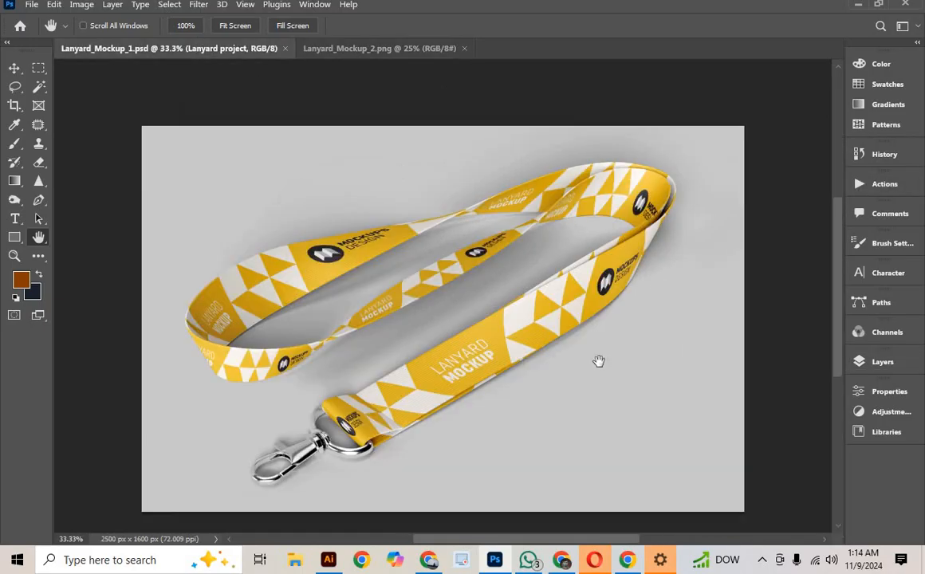
pyautogui.click(882, 363)
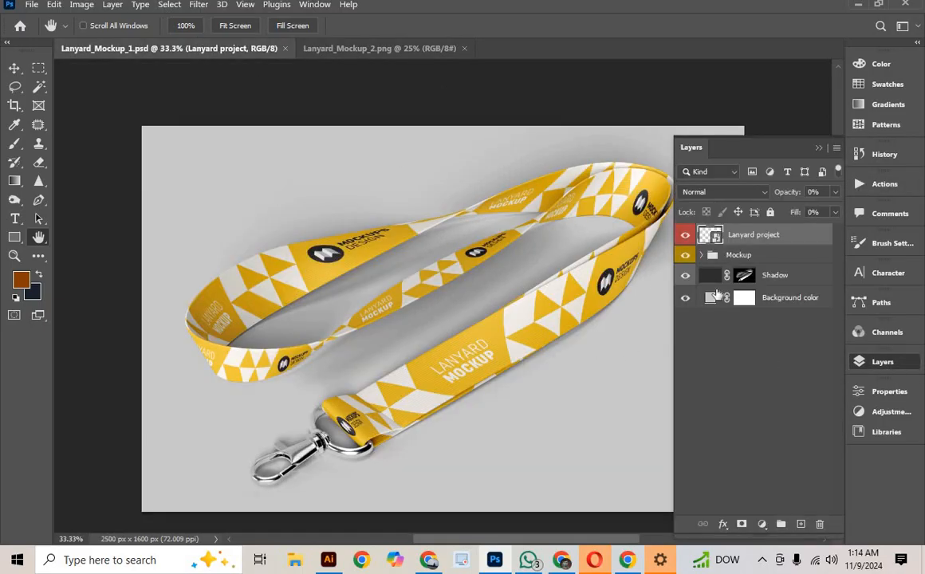
pyautogui.click(683, 237)
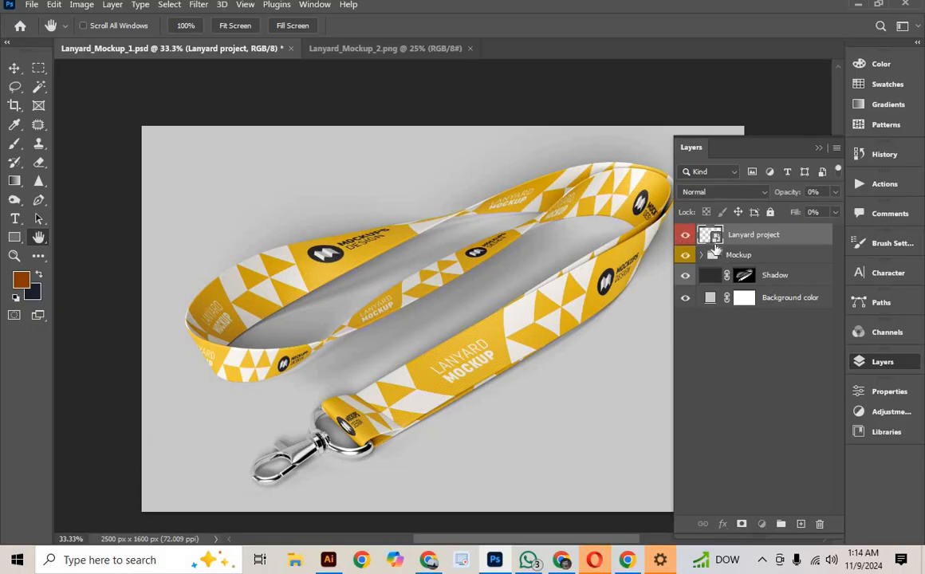
pyautogui.doubleClick(719, 239)
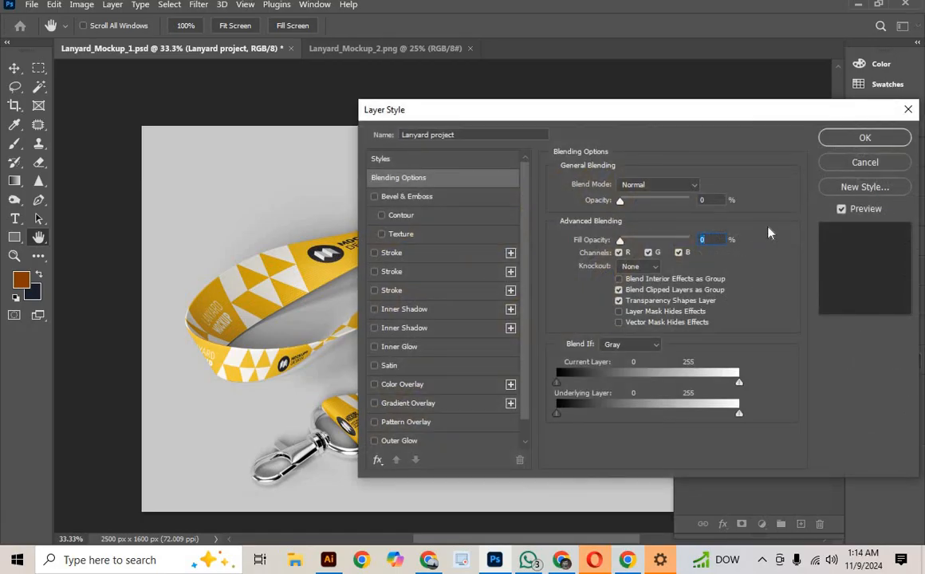
pyautogui.click(865, 162)
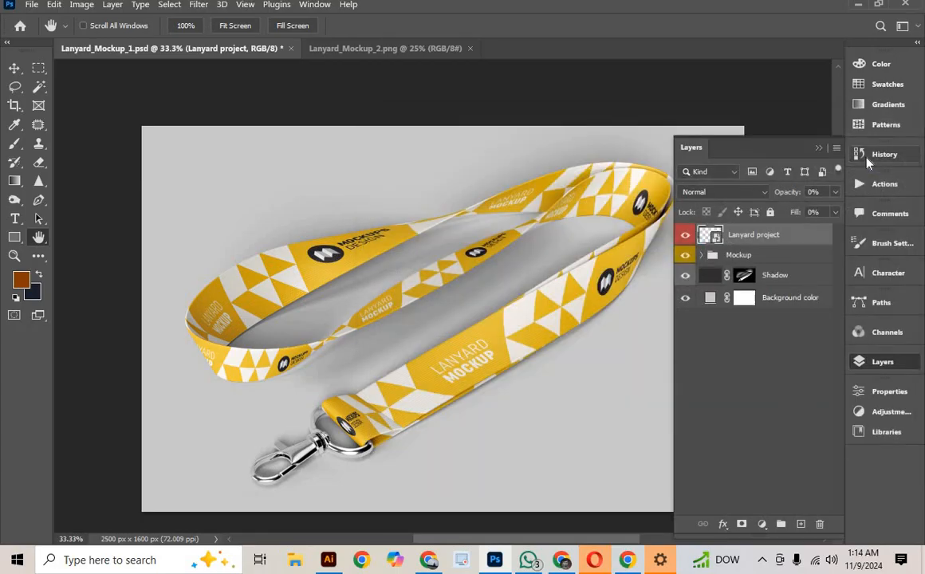
pyautogui.scroll(-3, 574, 370)
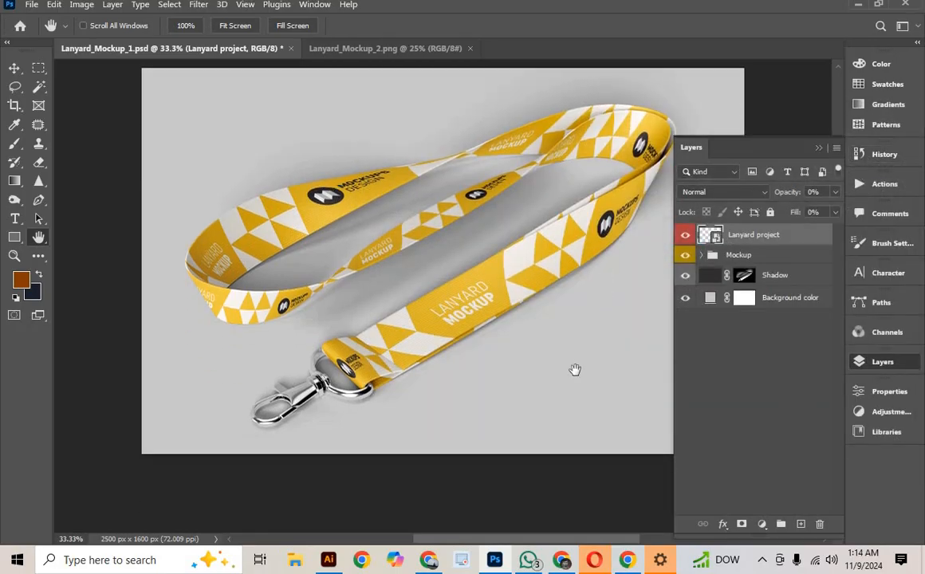
pyautogui.scroll(3, 574, 370)
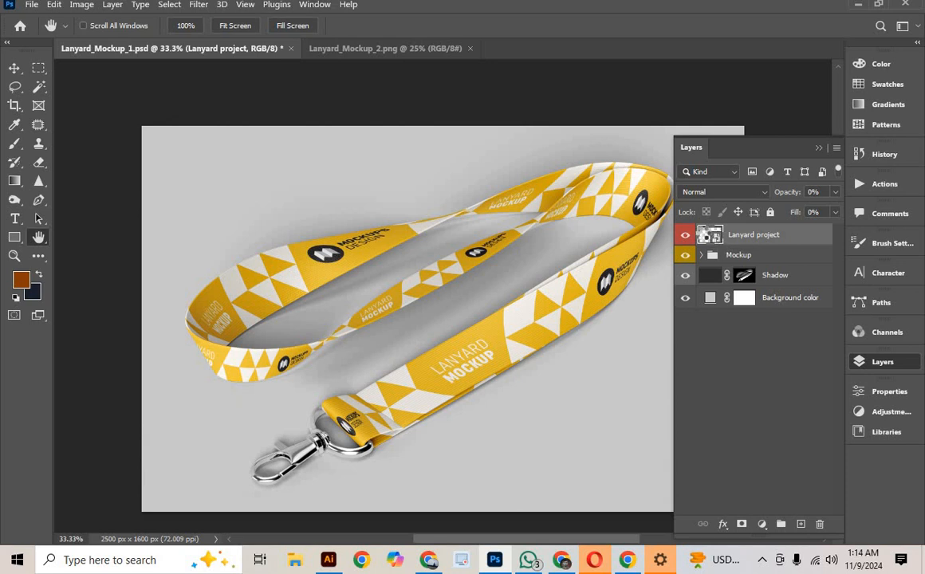
pyautogui.doubleClick(709, 233)
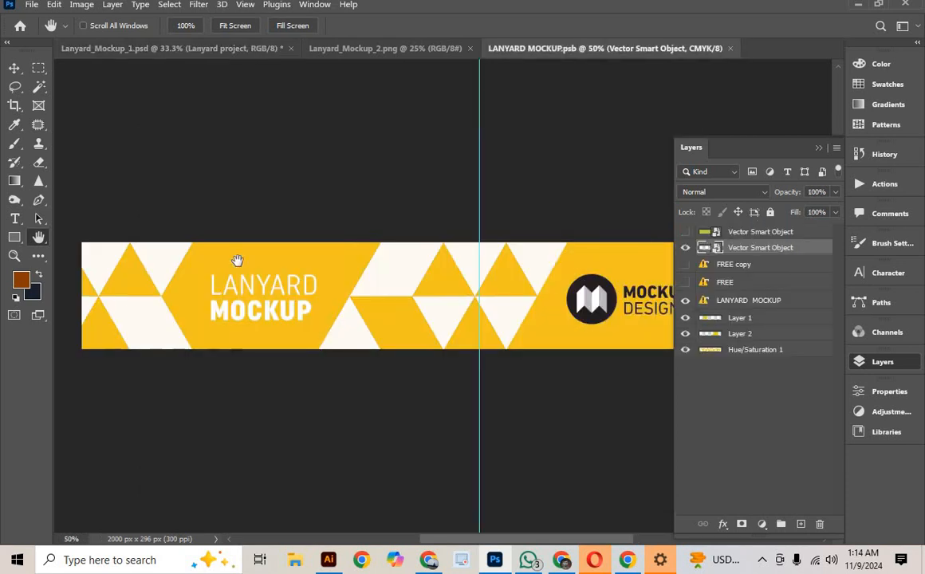
# Step: Delete the yellow template artwork and text layers from the smart object, keeping only the hidden green Vector Smart Object layer
pyautogui.click(14, 69)
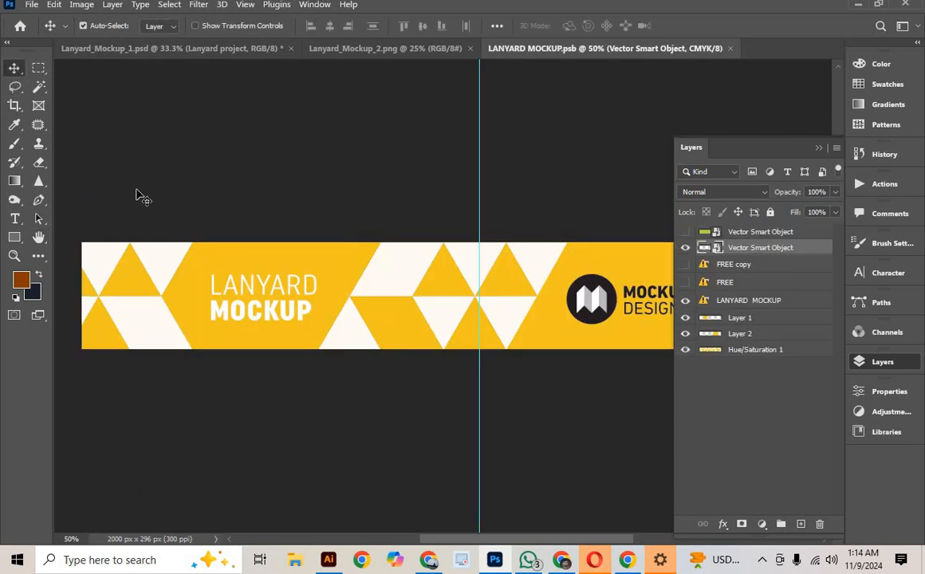
pyautogui.moveTo(142, 198); pyautogui.dragTo(467, 476)
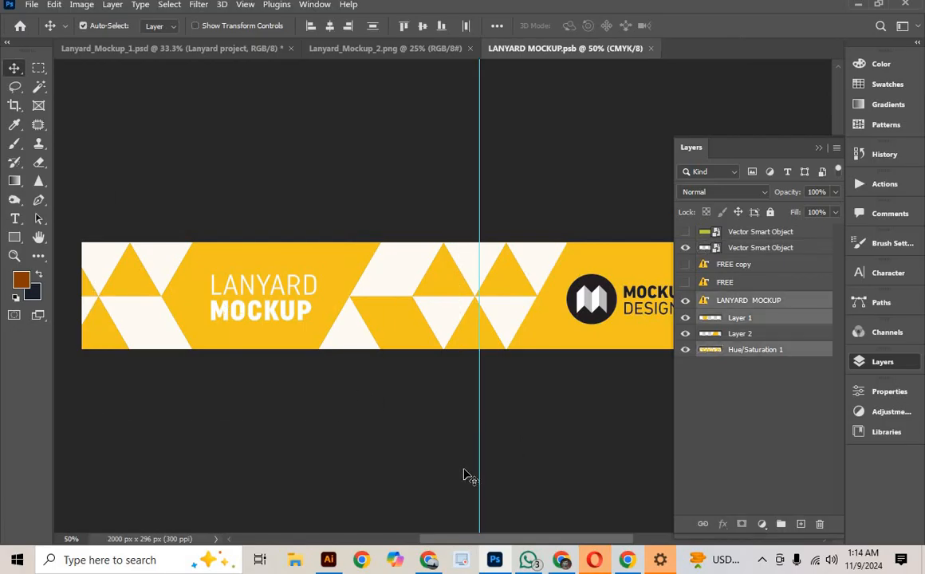
pyautogui.press('Delete')
pyautogui.press('Delete')
pyautogui.press('Delete')
pyautogui.press('Delete')
pyautogui.press('Delete')
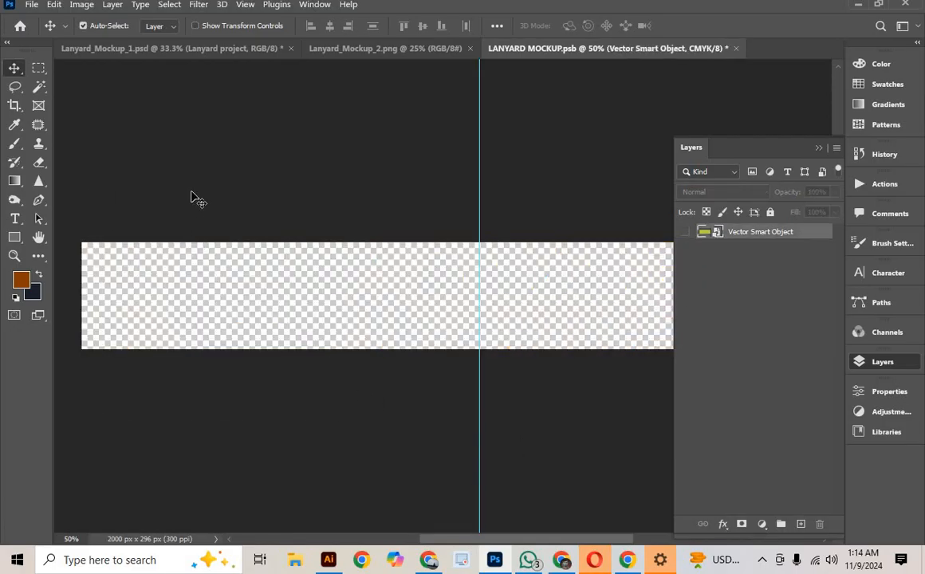
# Step: Try placing the l22 image from the Desktop as an embedded layer in the lanyard design, and undo the placement
pyautogui.click(32, 4)
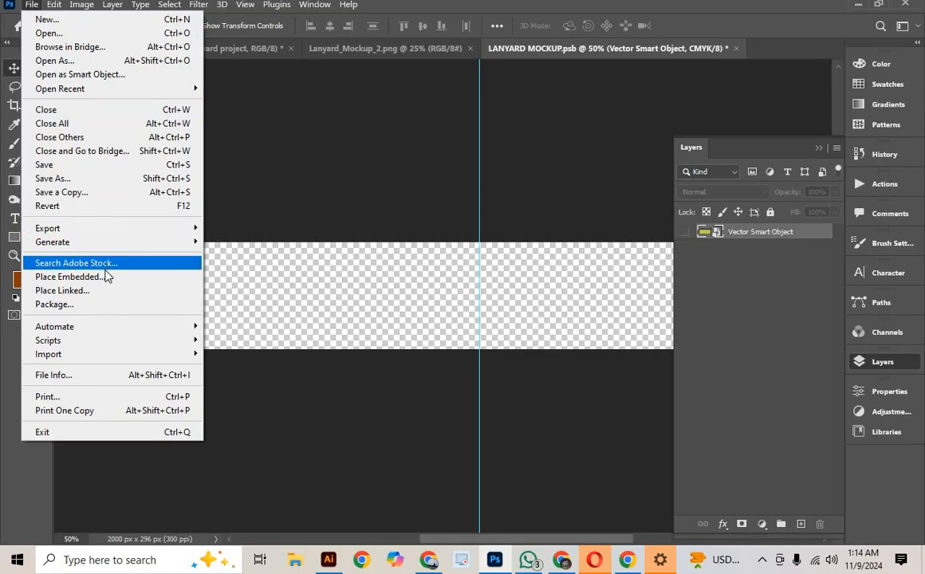
pyautogui.click(107, 276)
pyautogui.scroll(-6, 386, 168)
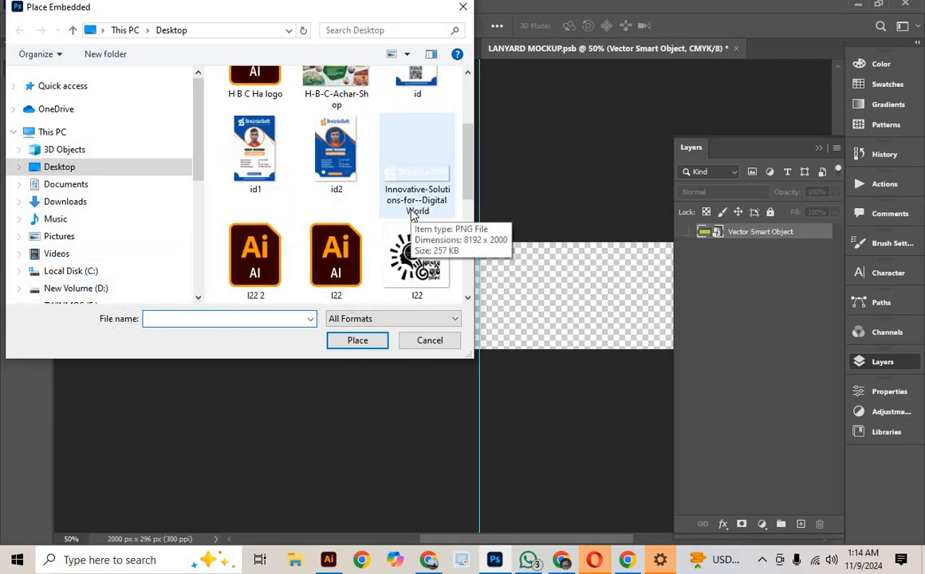
pyautogui.scroll(1, 383, 163)
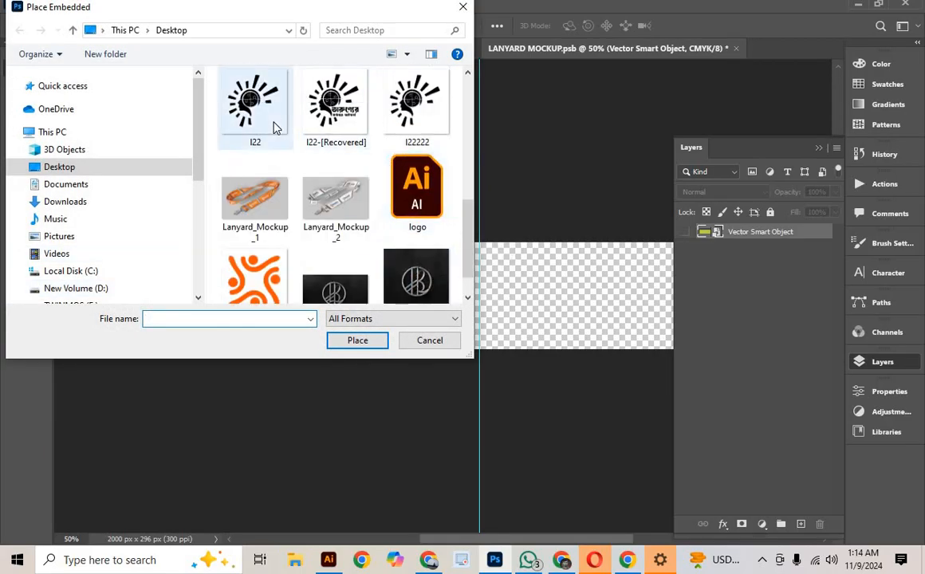
pyautogui.scroll(1, 413, 139)
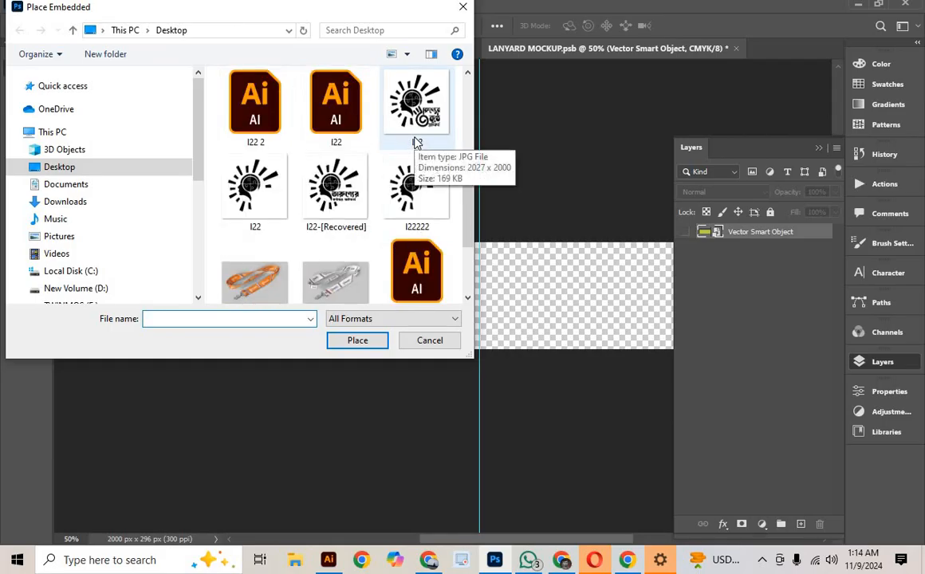
pyautogui.click(416, 142)
pyautogui.doubleClick(416, 142)
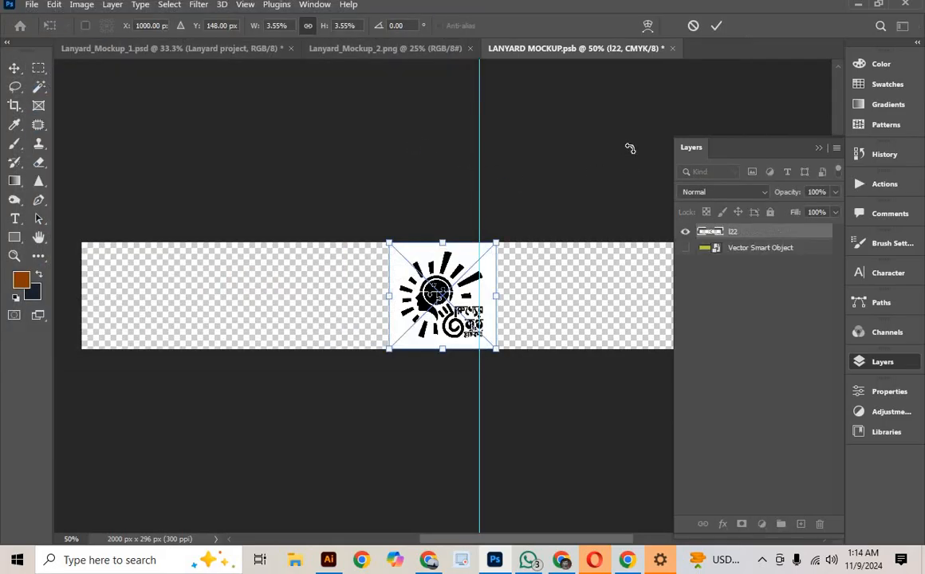
pyautogui.click(715, 26)
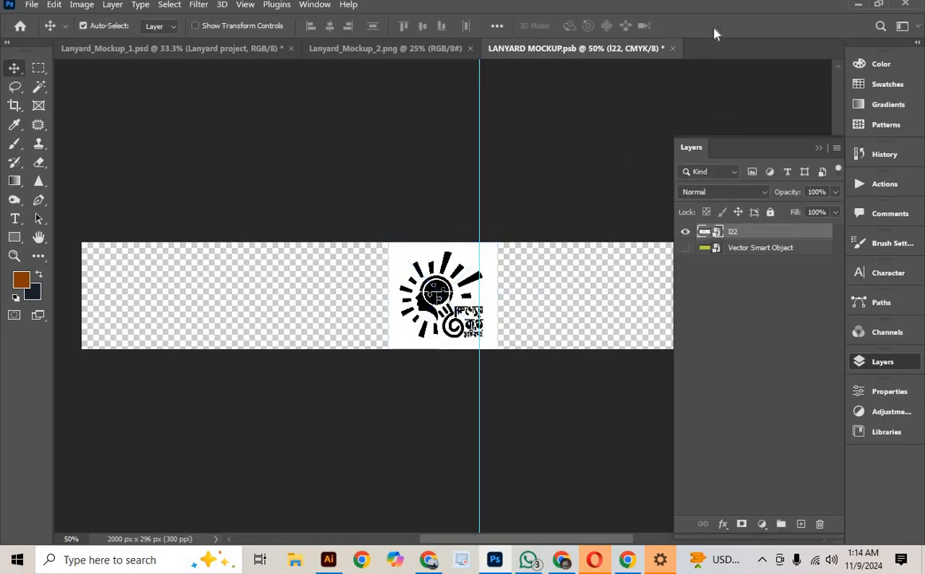
pyautogui.hotkey('ctrl', 'z')
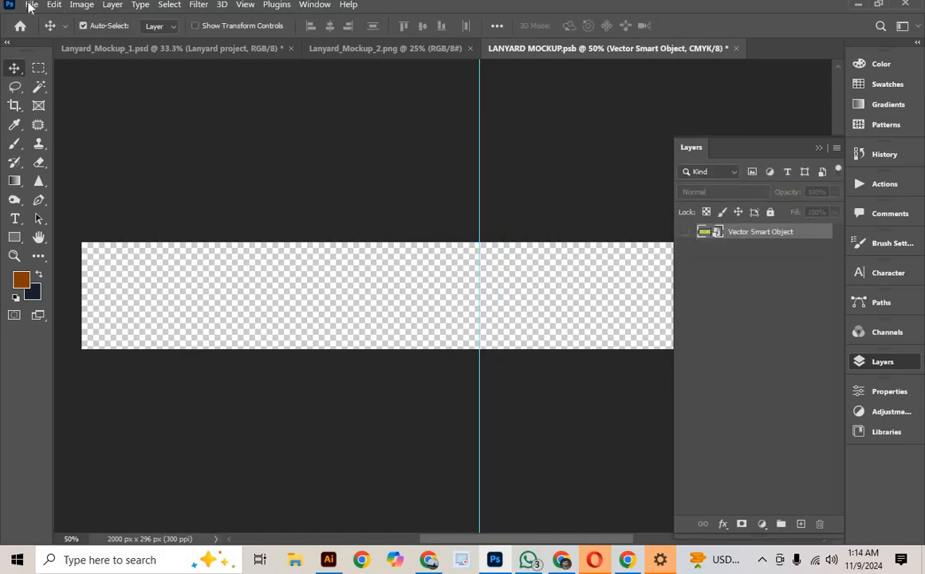
# Step: Search the Desktop, Downloads and Pictures folders for lanyard artwork to embed, and leave without placing a file
pyautogui.hotkey('alt', 'f')
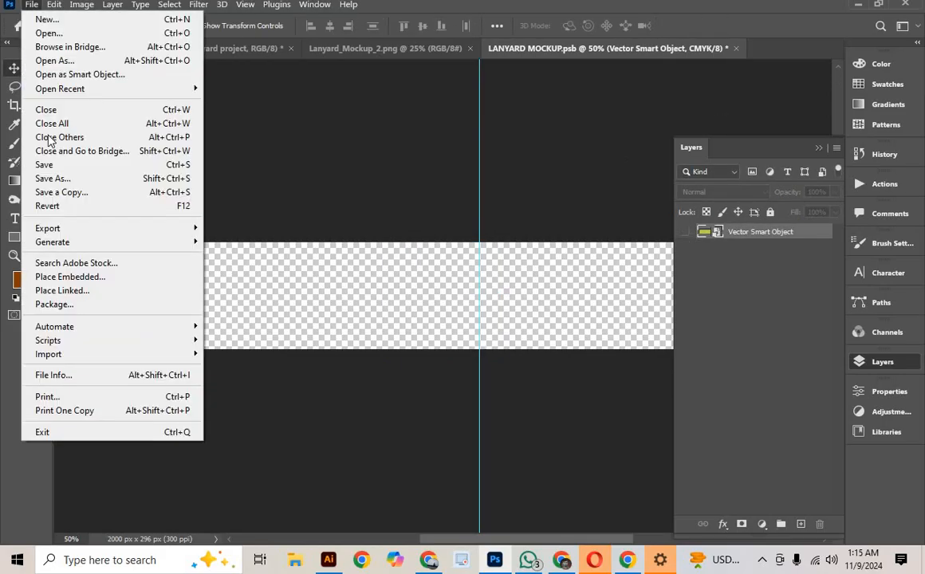
pyautogui.click(80, 276)
pyautogui.scroll(-5, 382, 154)
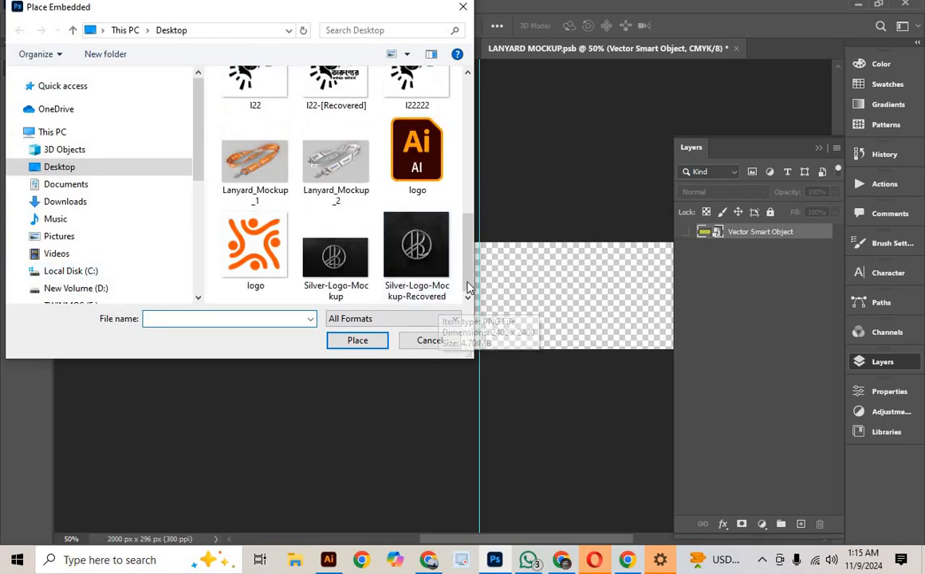
pyautogui.moveTo(470, 285); pyautogui.dragTo(466, 104)
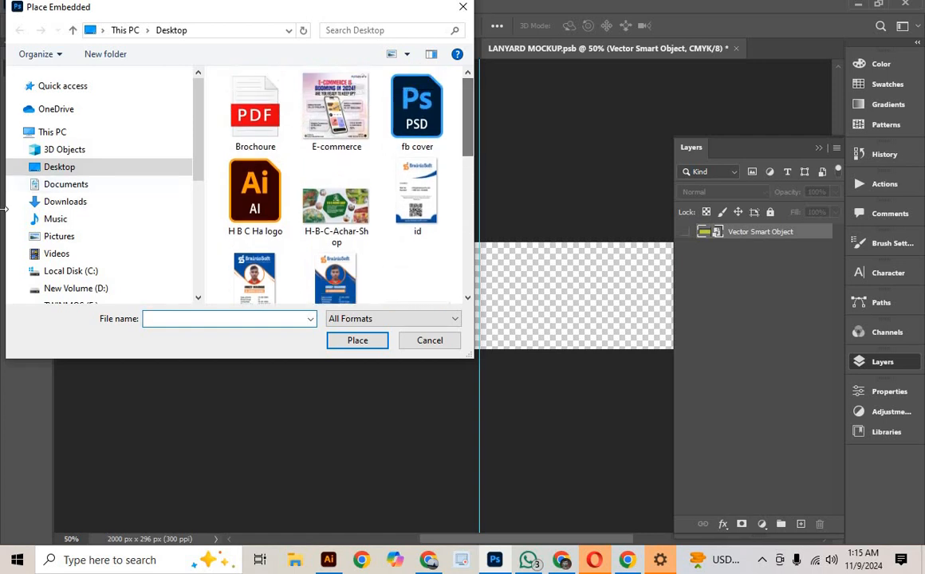
pyautogui.click(74, 208)
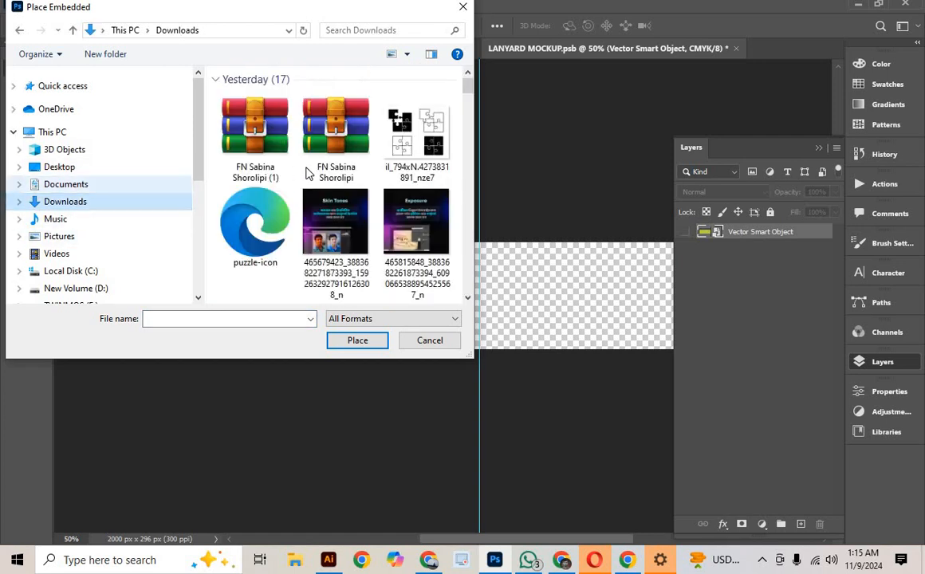
pyautogui.click(60, 218)
pyautogui.click(64, 236)
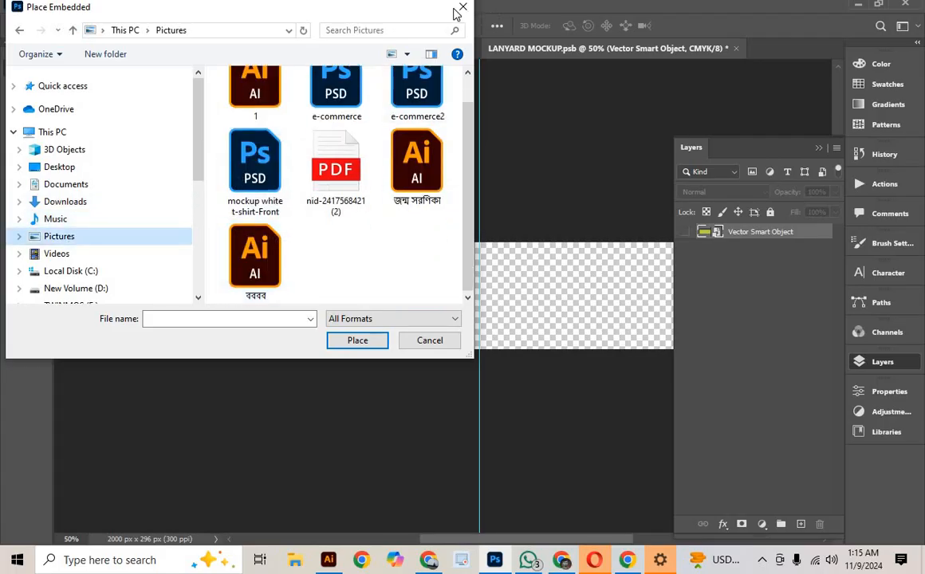
pyautogui.click(459, 8)
# Step: Switch to Illustrator and export the lanyard artboard for web as a transparent PNG-24 named id-fita in Downloads, replacing the existing file
pyautogui.click(394, 49)
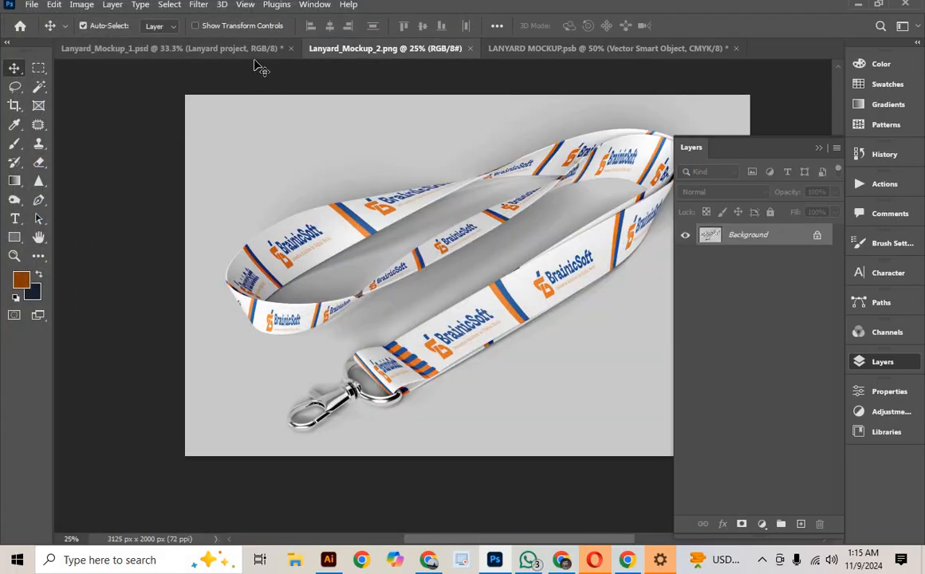
pyautogui.click(327, 560)
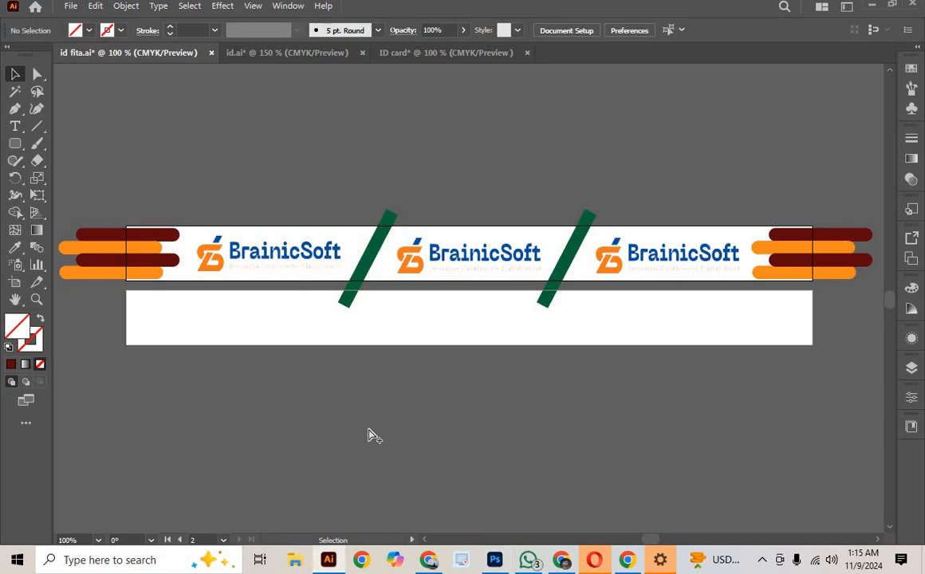
pyautogui.hotkey('ctrl', 'alt', 'shift', 's')
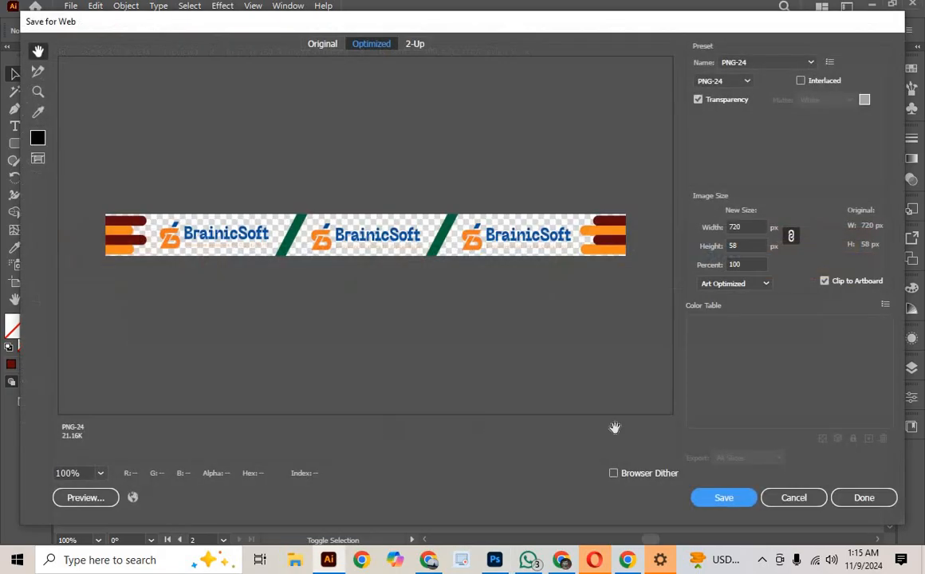
pyautogui.click(739, 508)
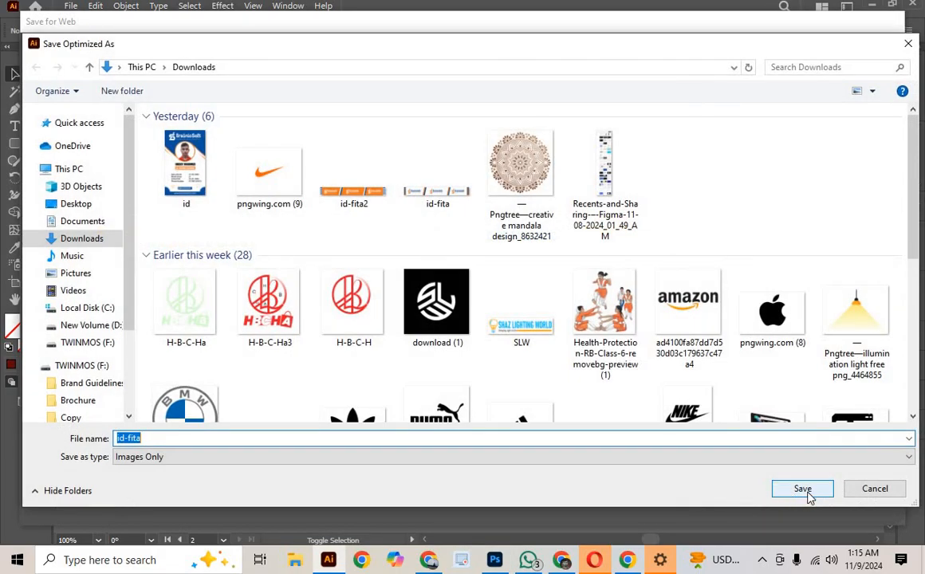
pyautogui.click(802, 489)
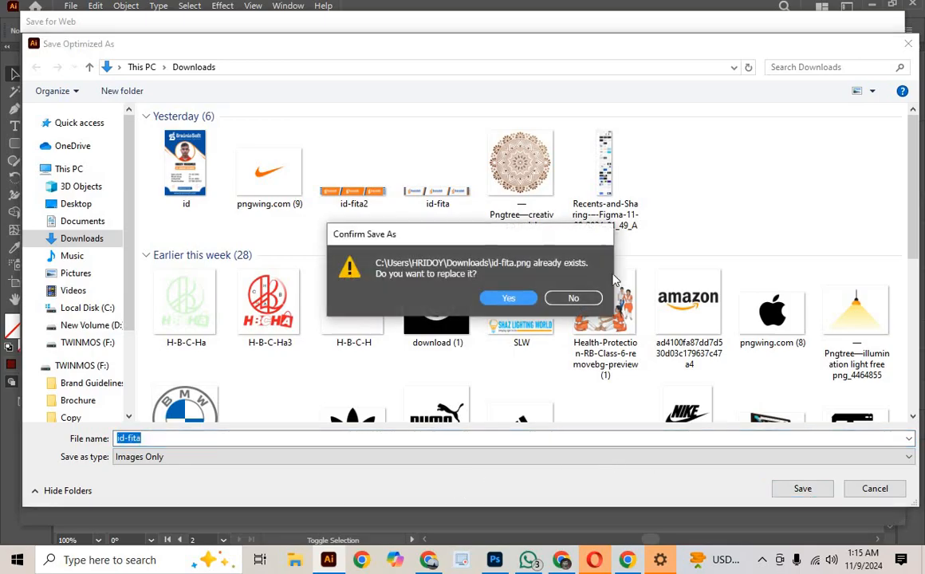
pyautogui.click(510, 298)
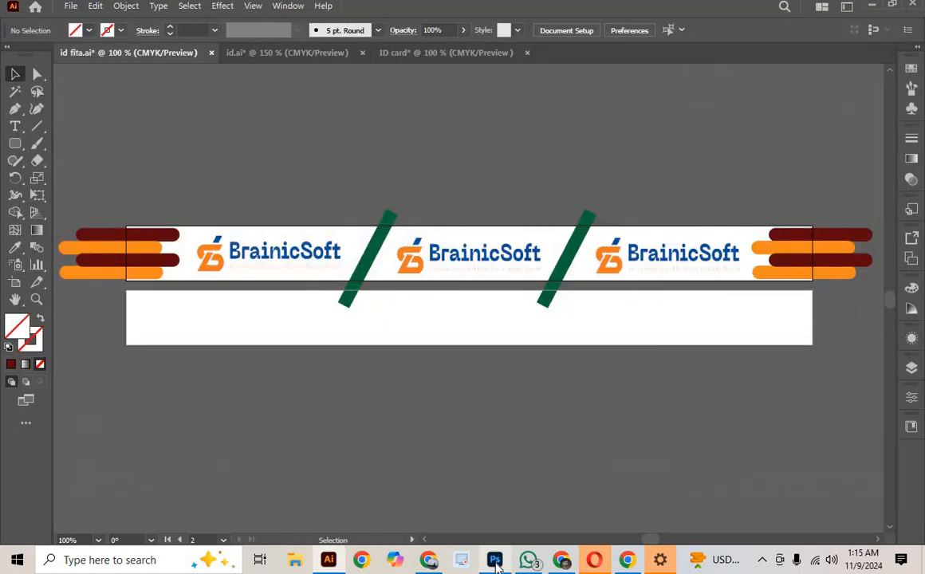
pyautogui.click(495, 560)
pyautogui.click(527, 560)
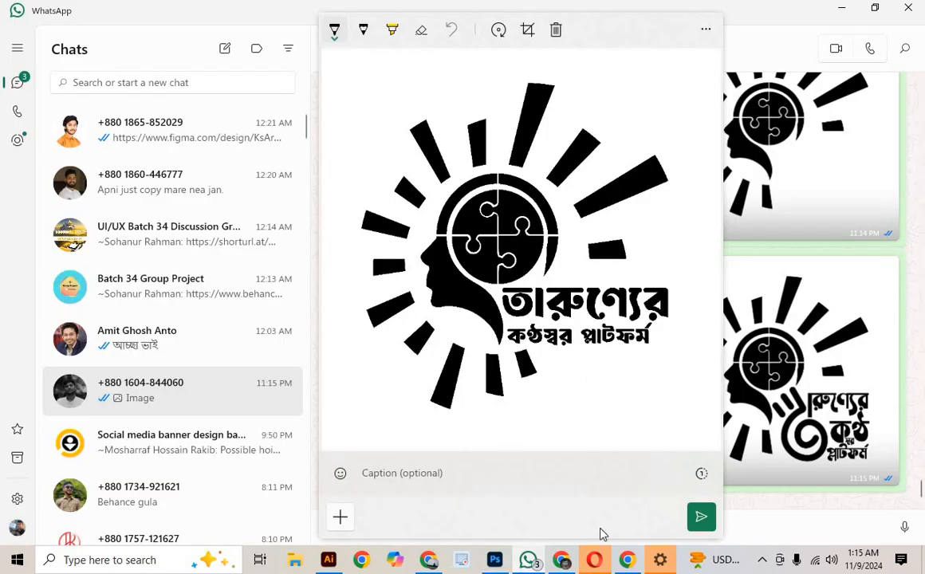
pyautogui.click(325, 560)
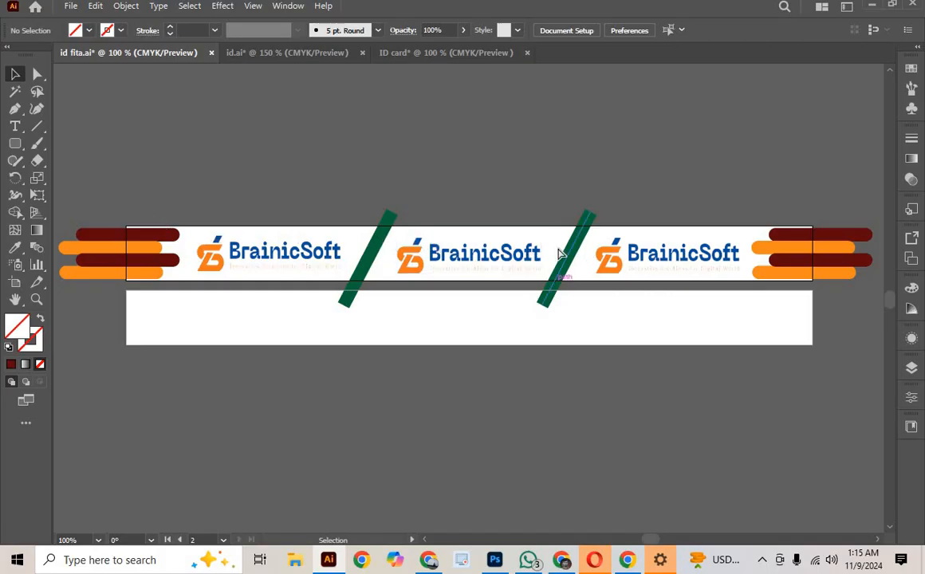
# Step: Unlock all locked objects in the id fita.ai lanyard document and clear the selection
pyautogui.press('a')
pyautogui.hotkey('ctrl', 'alt', '2')
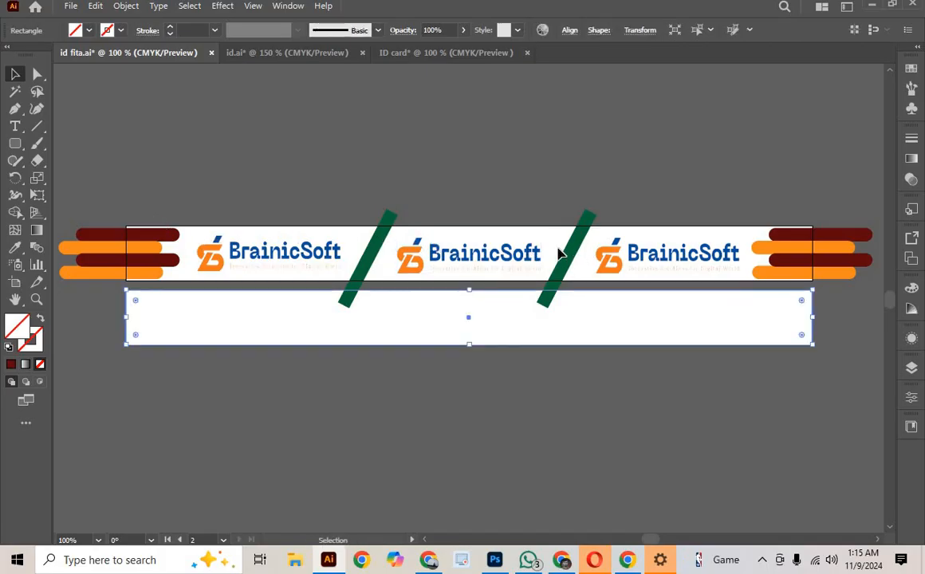
pyautogui.click(579, 183)
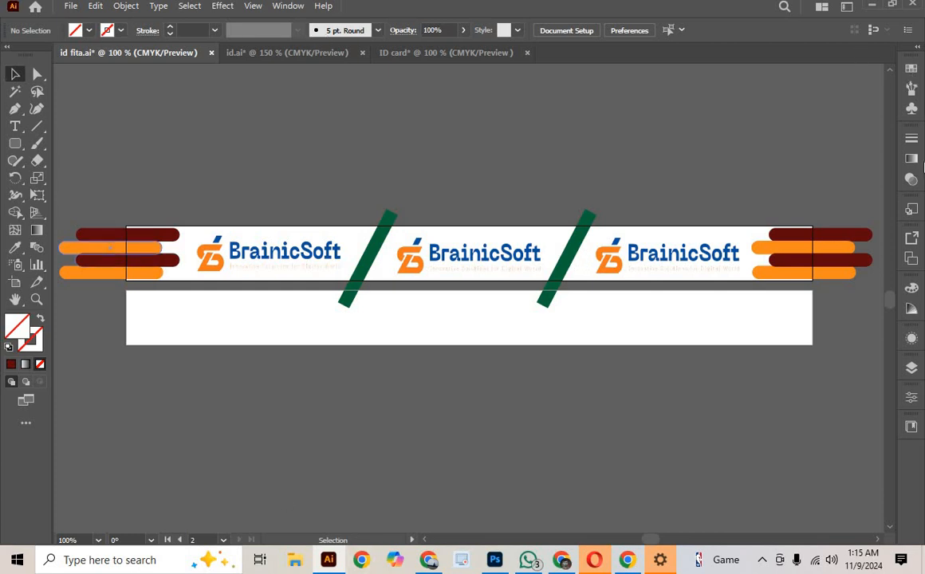
pyautogui.scroll(8, 880, 298)
pyautogui.scroll(-9, 641, 459)
pyautogui.moveTo(606, 471); pyautogui.dragTo(664, 471)
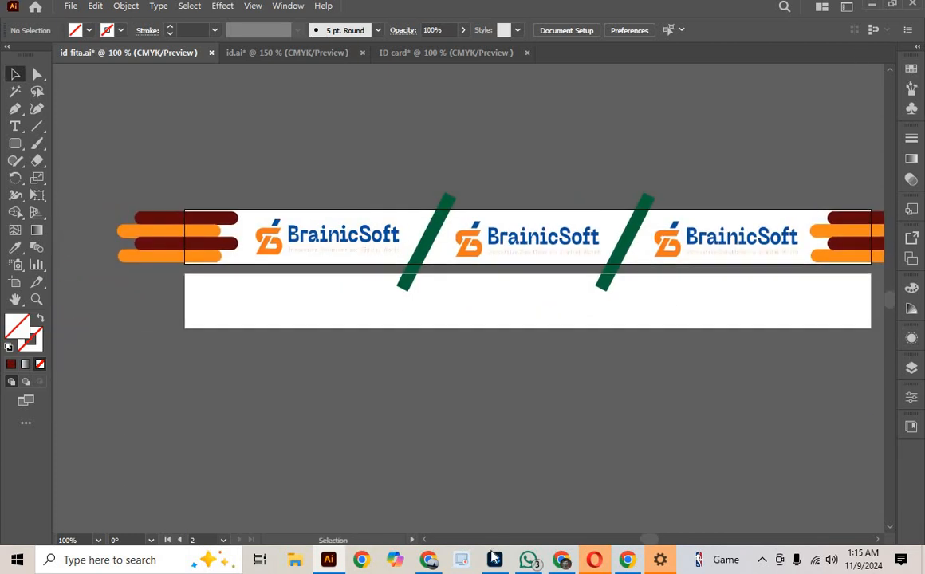
# Step: Switch to Photoshop, close Lanyard_Mockup_2.png and place the id-fita image from Downloads as an embedded layer in LANYARD MOCKUP.psb
pyautogui.click(495, 559)
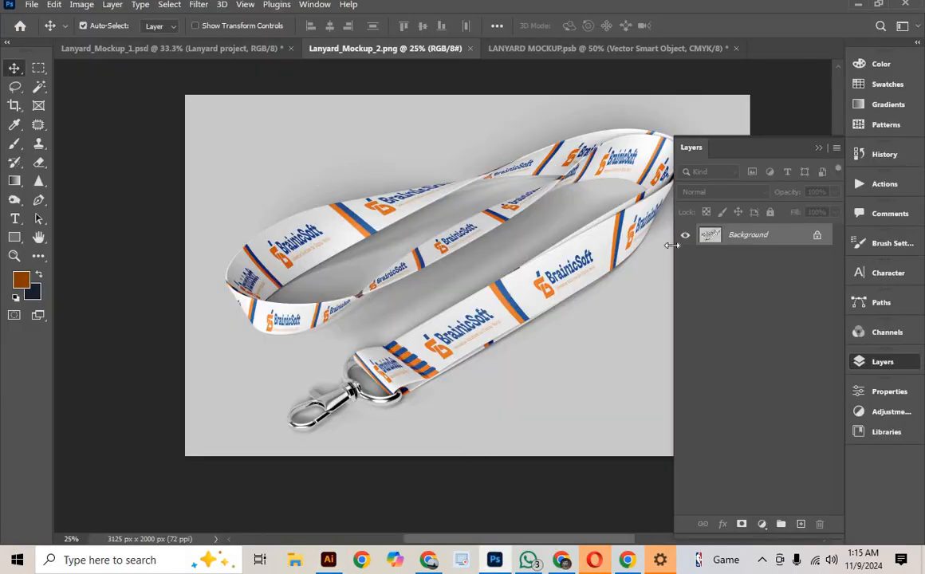
pyautogui.click(470, 49)
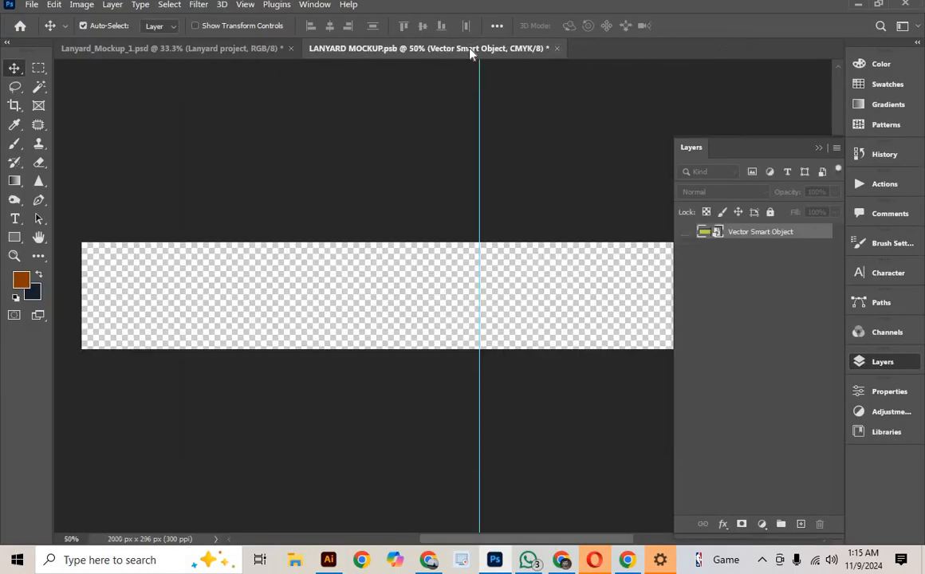
pyautogui.click(31, 5)
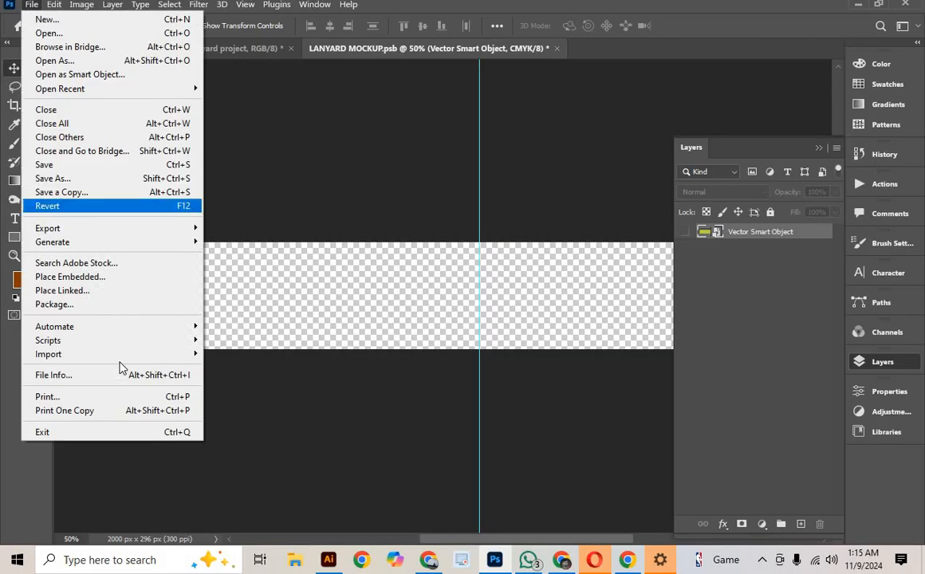
pyautogui.click(104, 280)
pyautogui.scroll(-5, 239, 238)
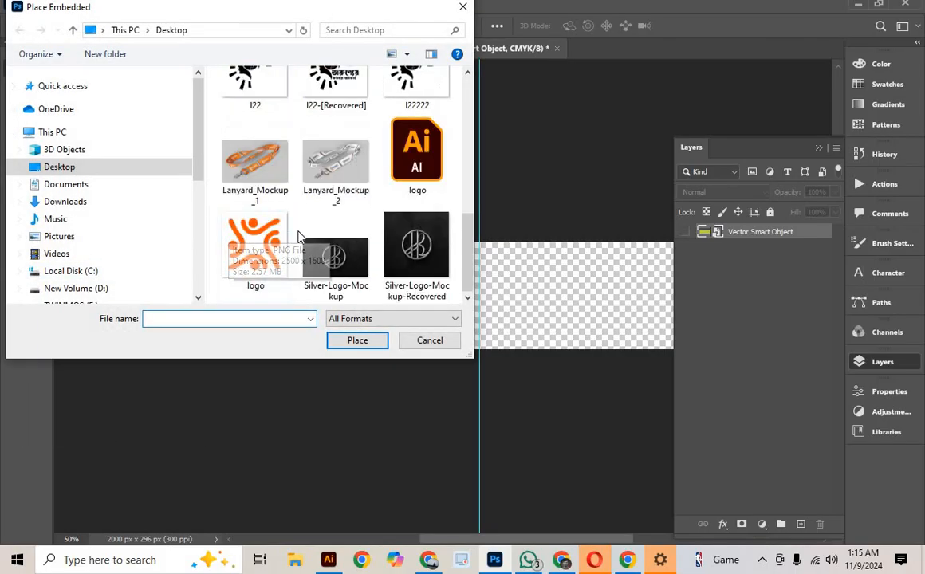
pyautogui.scroll(6, 355, 217)
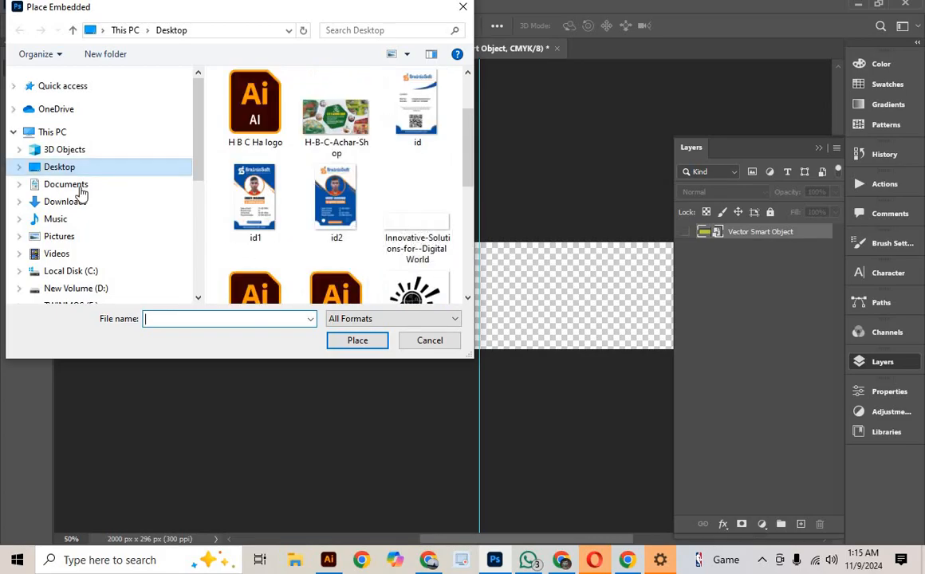
pyautogui.click(80, 187)
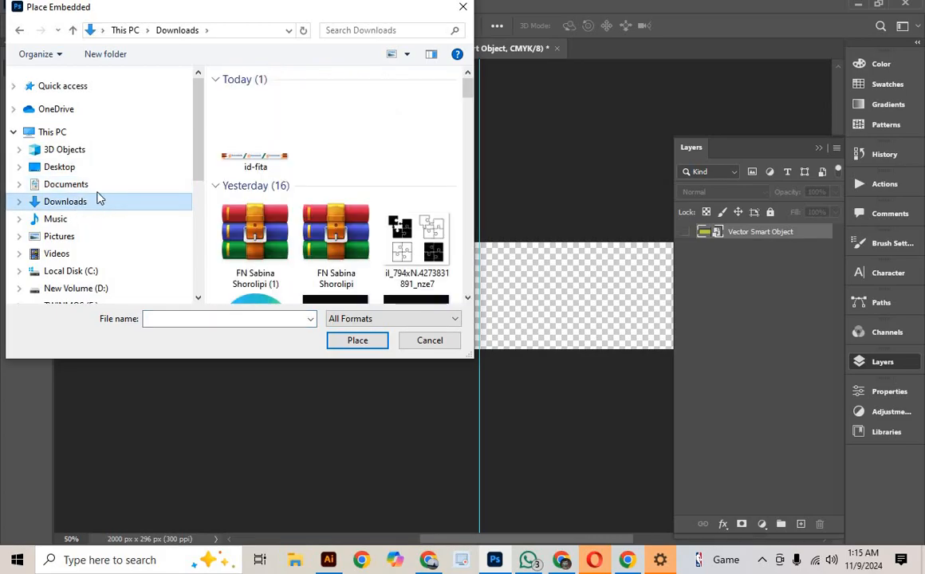
pyautogui.click(107, 185)
pyautogui.click(89, 203)
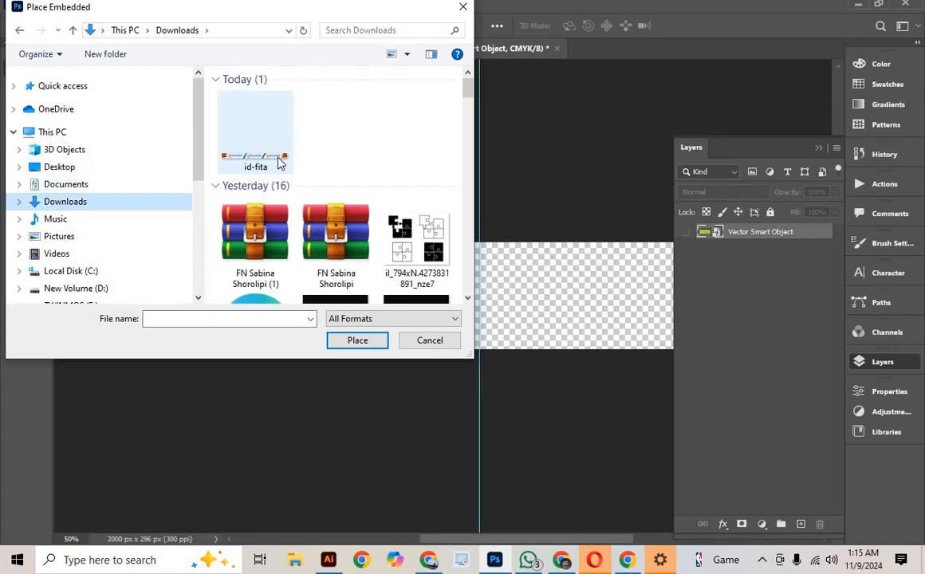
pyautogui.click(280, 163)
pyautogui.click(350, 344)
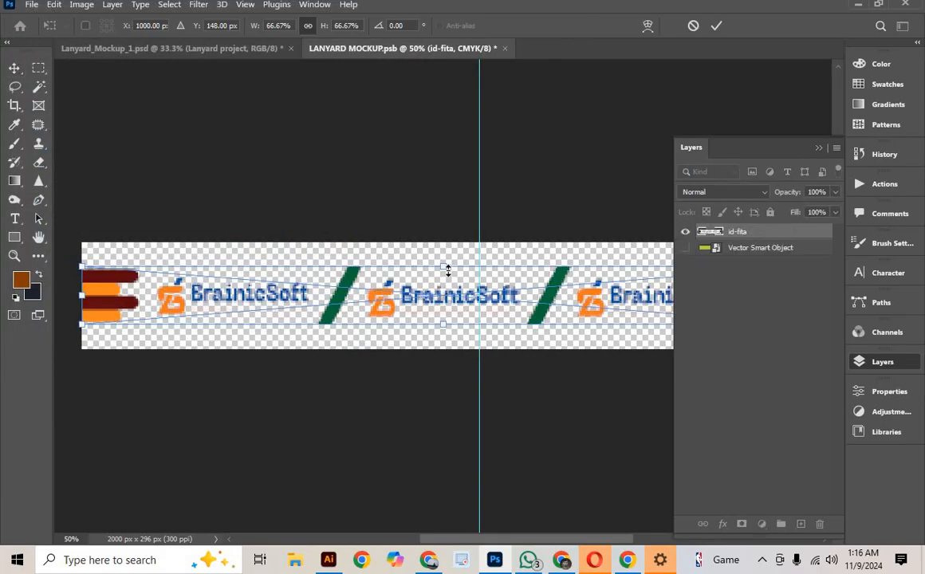
# Step: Stretch the id-fita artwork vertically to 122.48% so it fills the canvas height, and save and close the smart object
pyautogui.moveTo(447, 272); pyautogui.dragTo(446, 250)
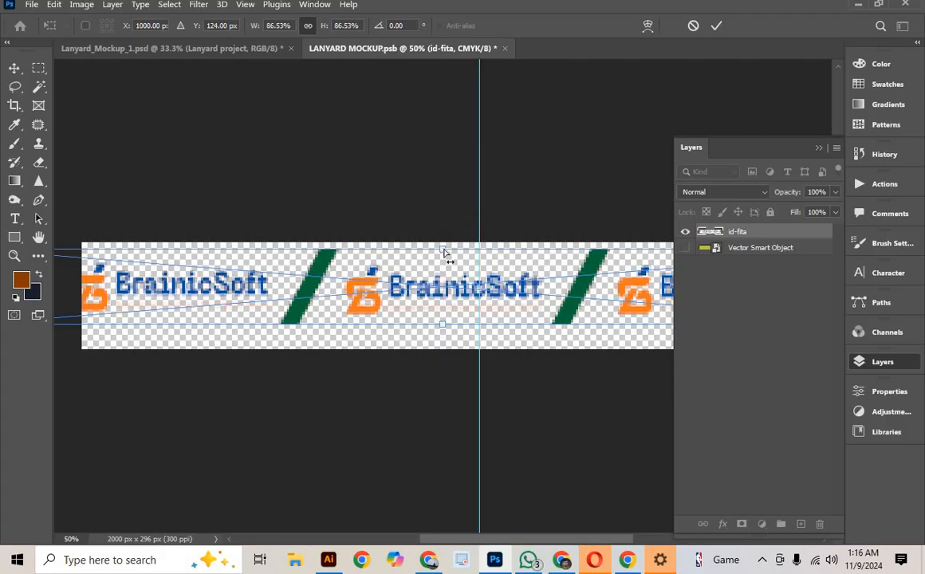
pyautogui.hotkey('ctrl', 'z')
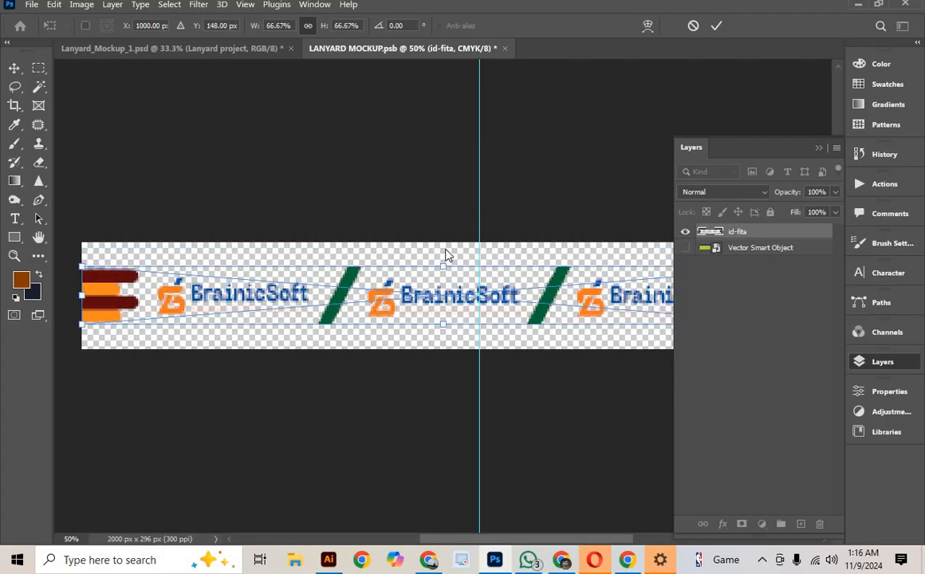
pyautogui.moveTo(444, 265); pyautogui.dragTo(444, 241)
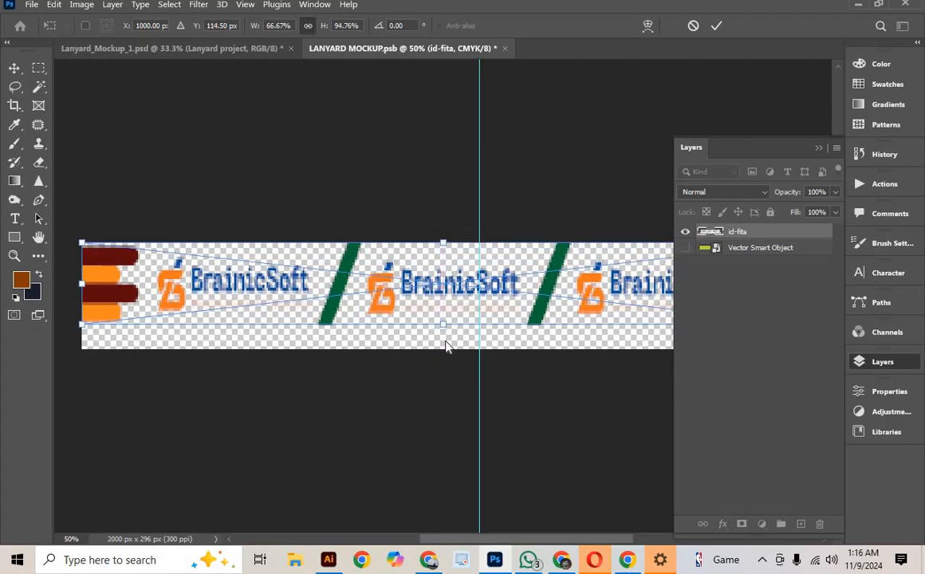
pyautogui.moveTo(445, 347); pyautogui.dragTo(448, 357)
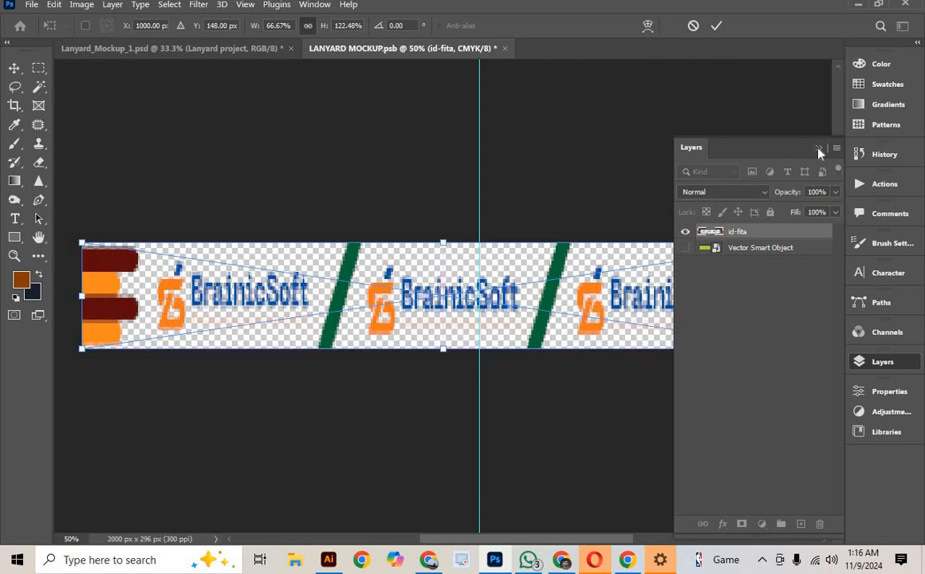
pyautogui.click(818, 149)
pyautogui.click(717, 27)
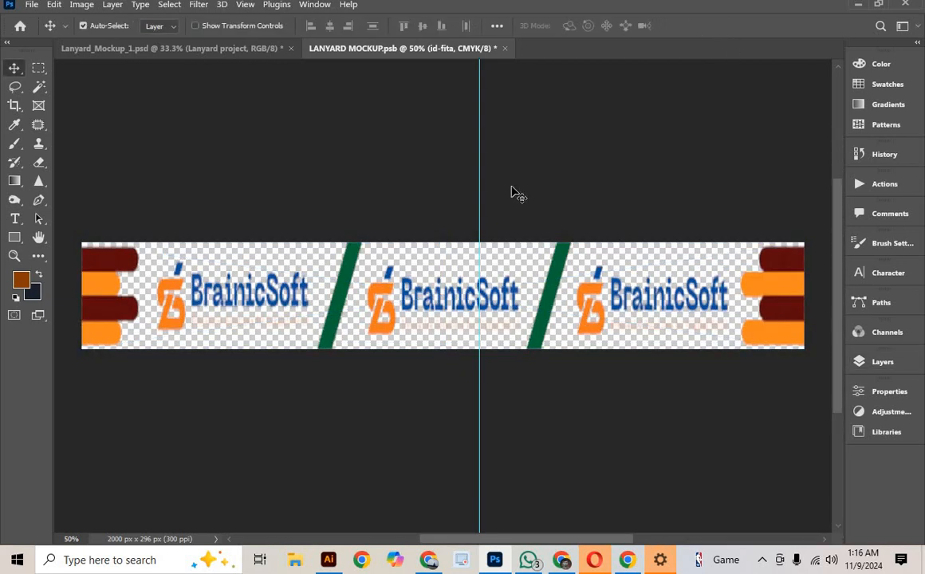
pyautogui.hotkey('ctrl', 's')
pyautogui.click(499, 49)
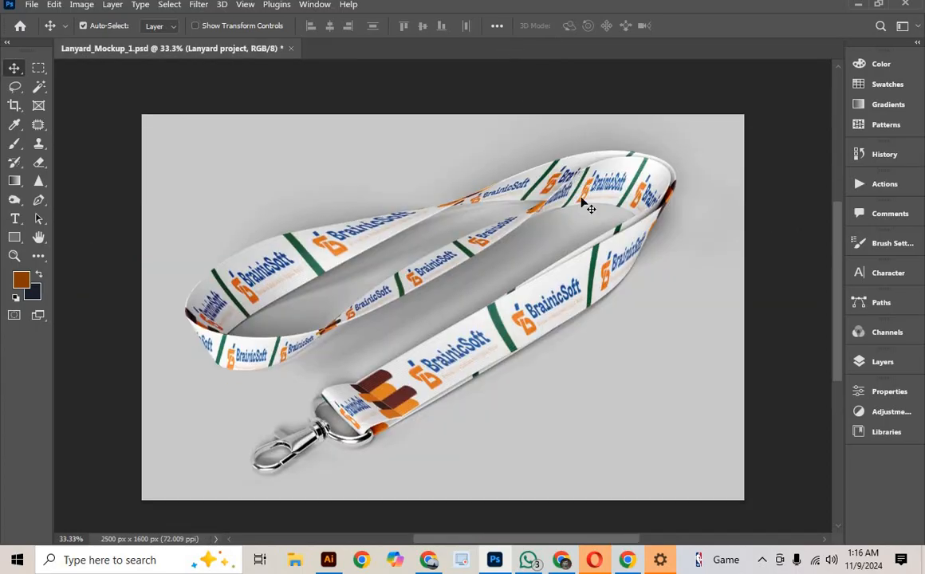
# Step: Examine the BrainicSoft artwork on the Lanyard_Mockup_1.psd lanyard up close and as a whole, including the strap ends and clip
pyautogui.scroll(2, 604, 274)
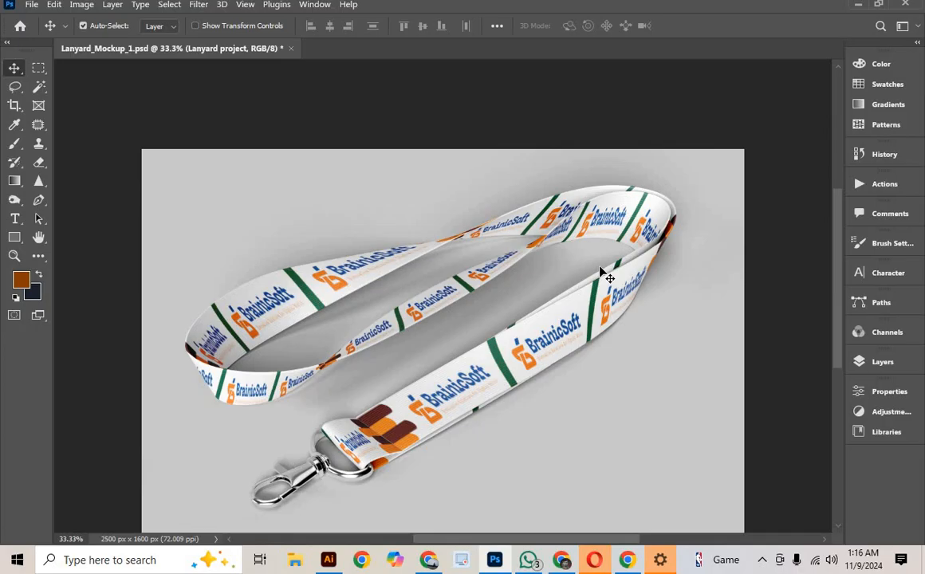
pyautogui.hotkey('ctrl', '+')
pyautogui.hotkey('ctrl', '+')
pyautogui.hotkey('ctrl', '+')
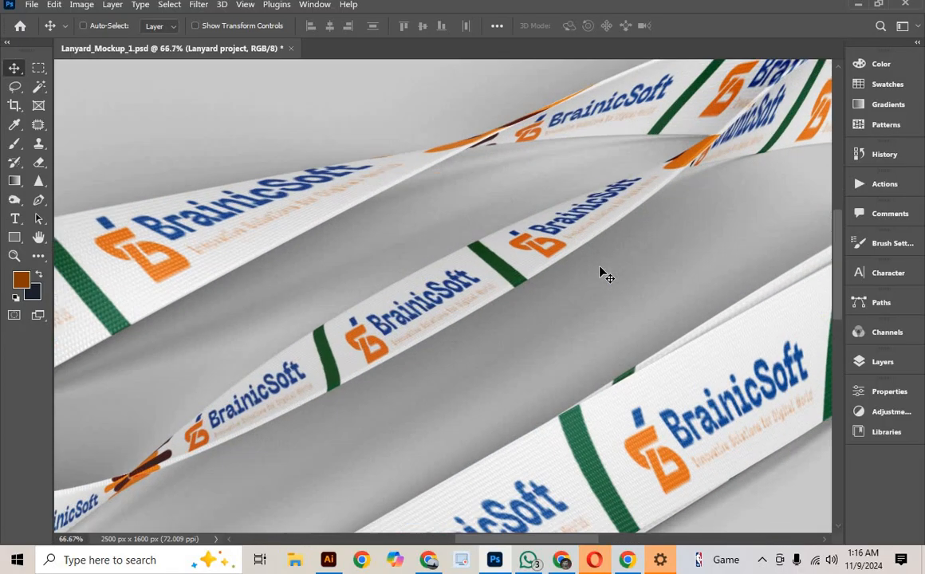
pyautogui.hotkey('ctrl', '-')
pyautogui.hotkey('ctrl', '-')
pyautogui.hotkey('ctrl', '-')
pyautogui.hotkey('ctrl', '-')
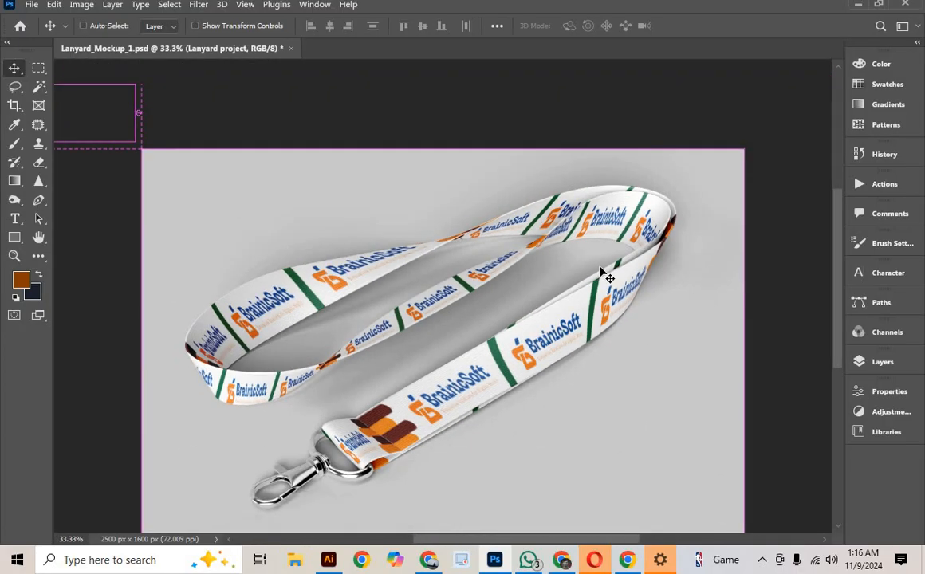
pyautogui.click(83, 26)
pyautogui.scroll(-2, 279, 254)
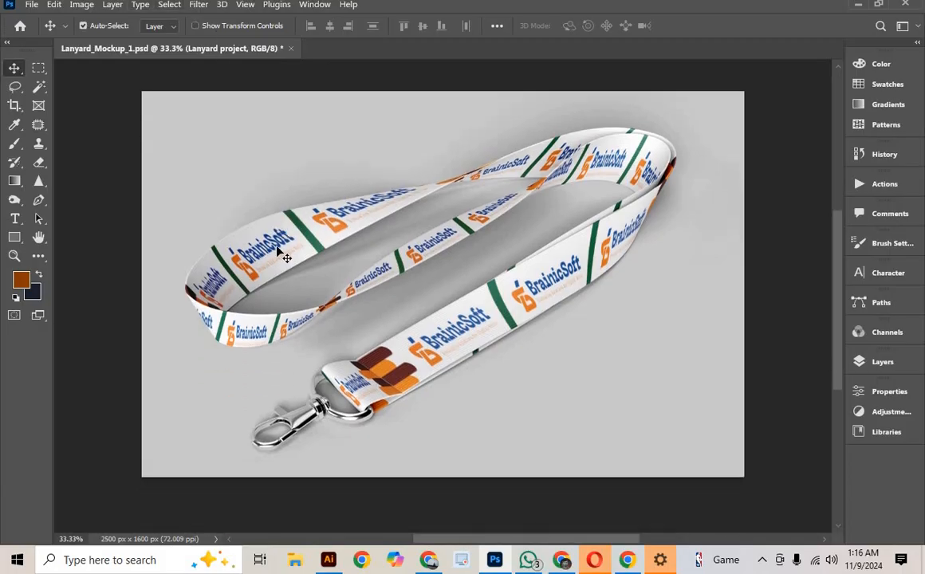
pyautogui.click(39, 238)
pyautogui.moveTo(363, 288); pyautogui.dragTo(400, 308)
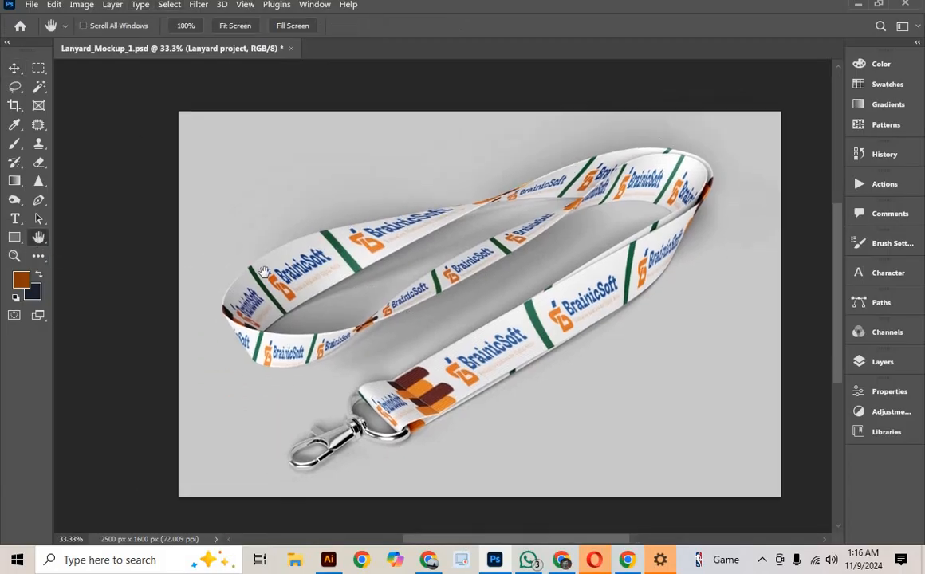
pyautogui.moveTo(330, 288); pyautogui.dragTo(273, 271)
pyautogui.click(13, 256)
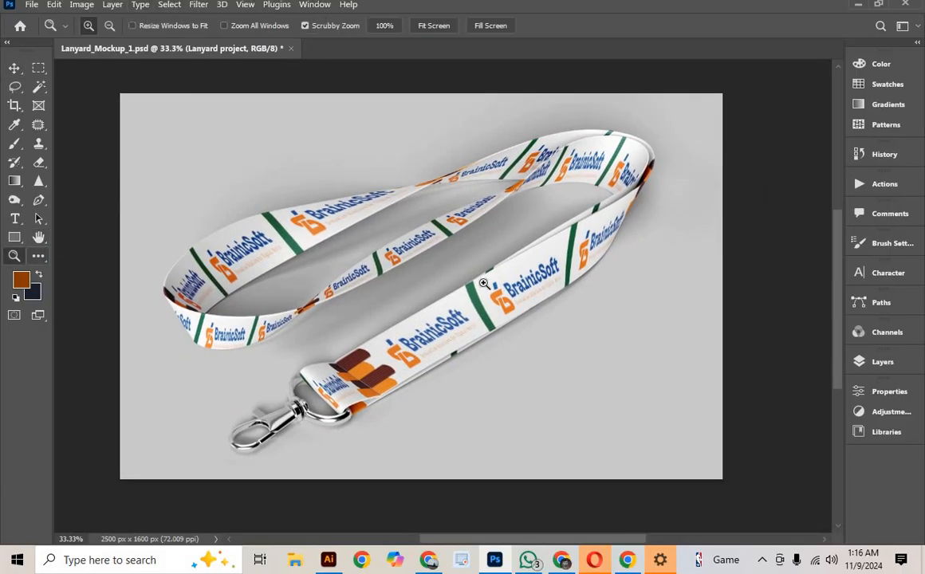
pyautogui.moveTo(484, 284); pyautogui.dragTo(508, 320)
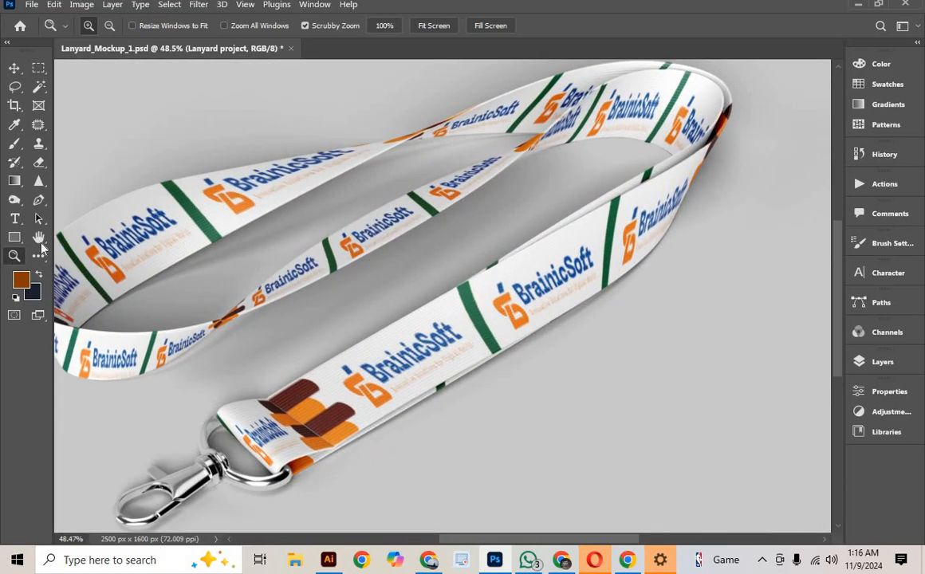
pyautogui.click(40, 239)
pyautogui.moveTo(435, 256); pyautogui.dragTo(405, 249)
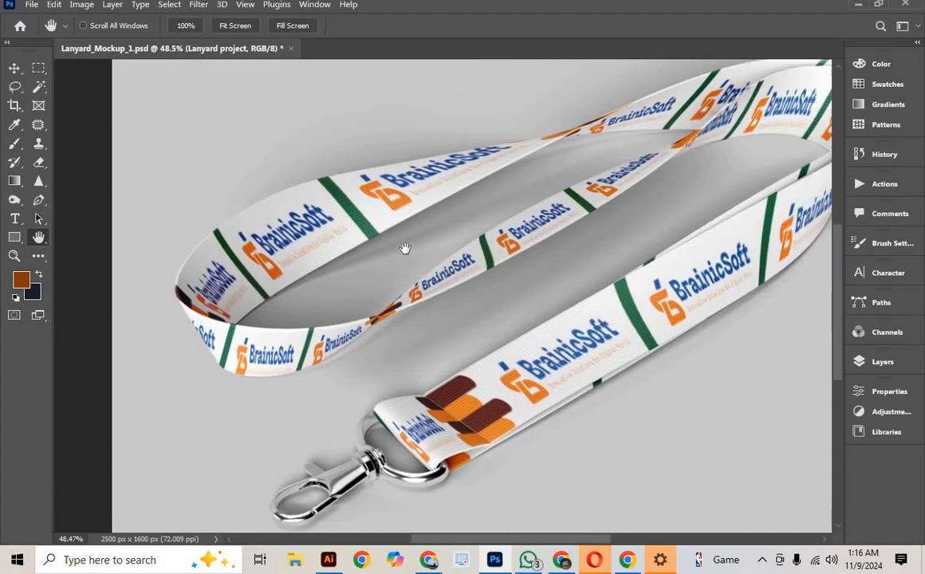
pyautogui.moveTo(457, 290); pyautogui.dragTo(502, 319)
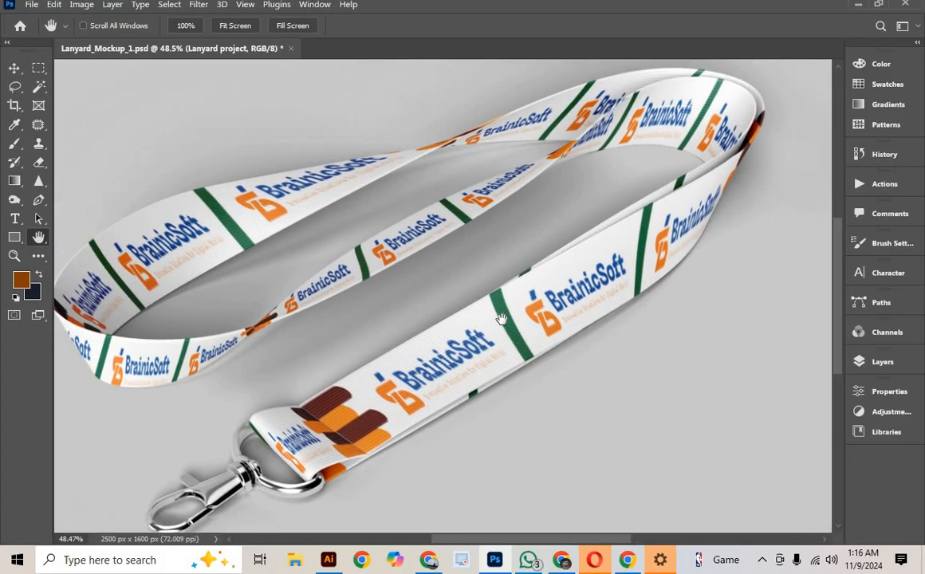
pyautogui.moveTo(461, 368); pyautogui.dragTo(469, 322)
pyautogui.scroll(2, 123, 207)
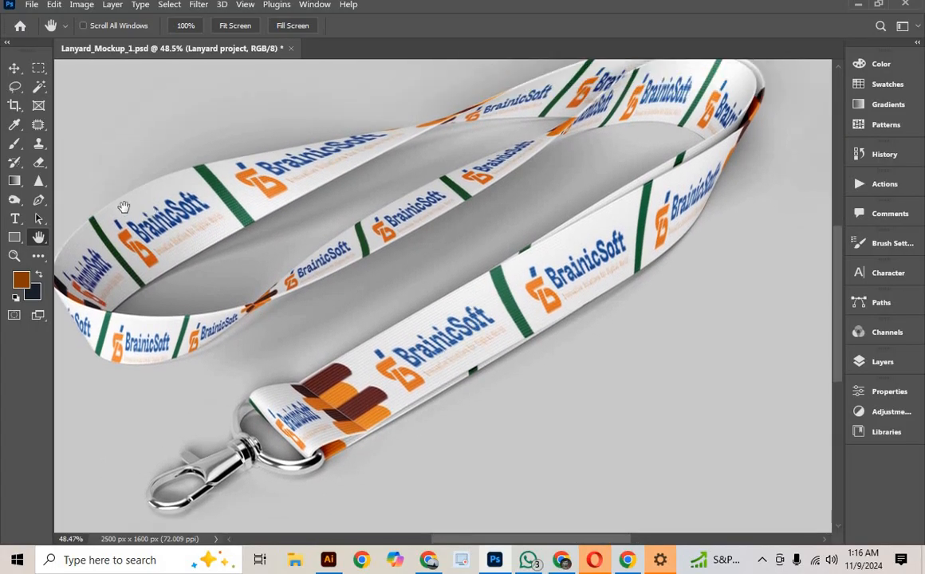
pyautogui.click(14, 255)
pyautogui.moveTo(378, 313)
pyautogui.mouseDown()
pyautogui.moveTo(351, 311)
pyautogui.moveTo(389, 317)
pyautogui.moveTo(347, 299)
pyautogui.moveTo(384, 329)
pyautogui.mouseUp()
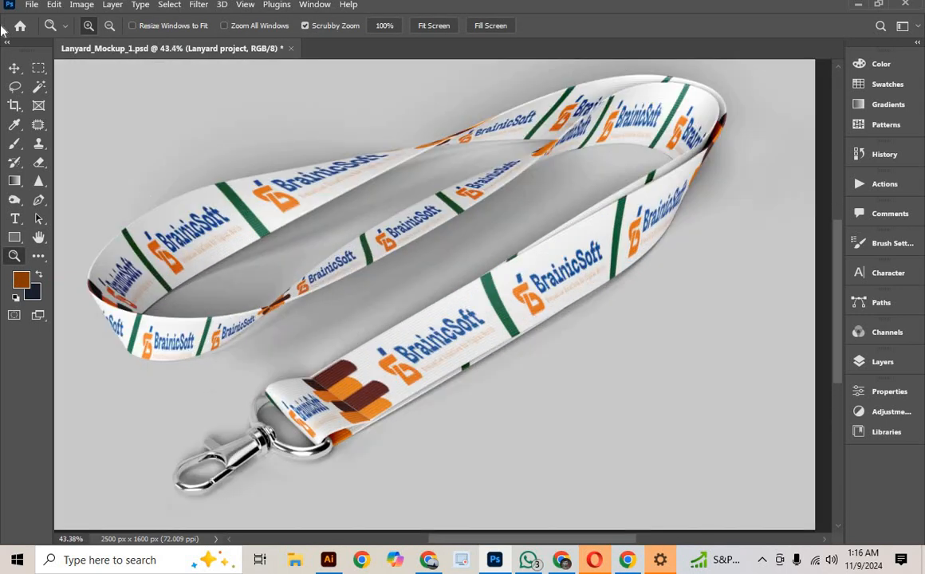
pyautogui.click(14, 68)
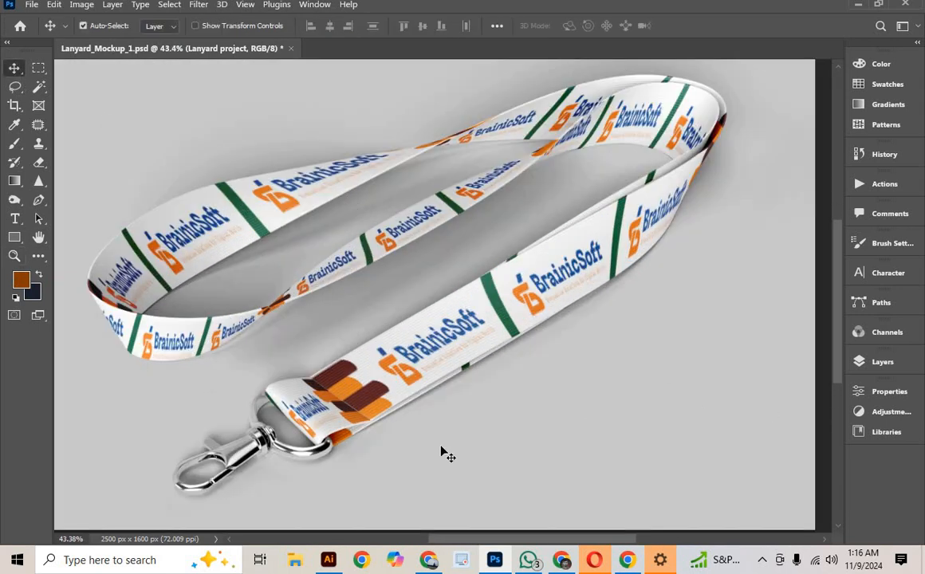